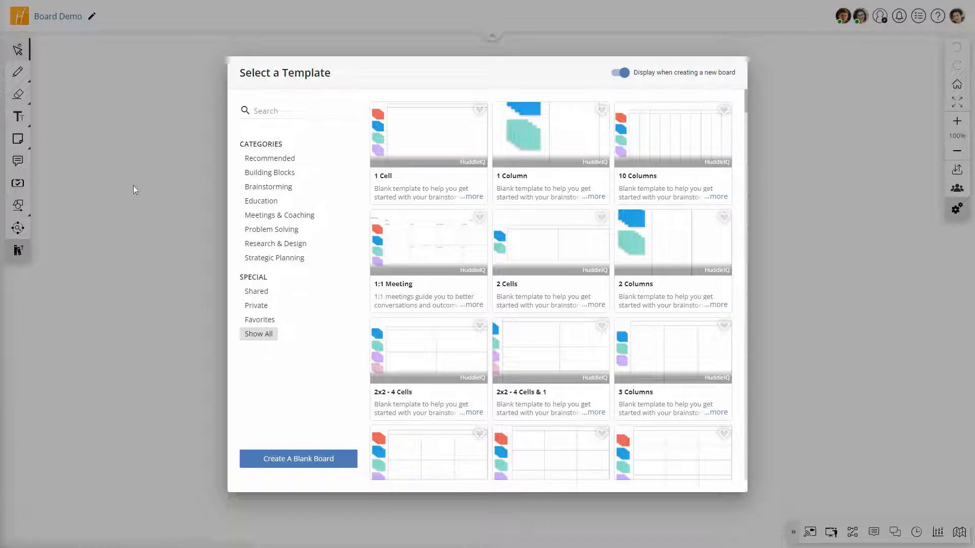
# - Browse the template categories from Building Blocks through Strategic Planning
pyautogui.click(270, 174)
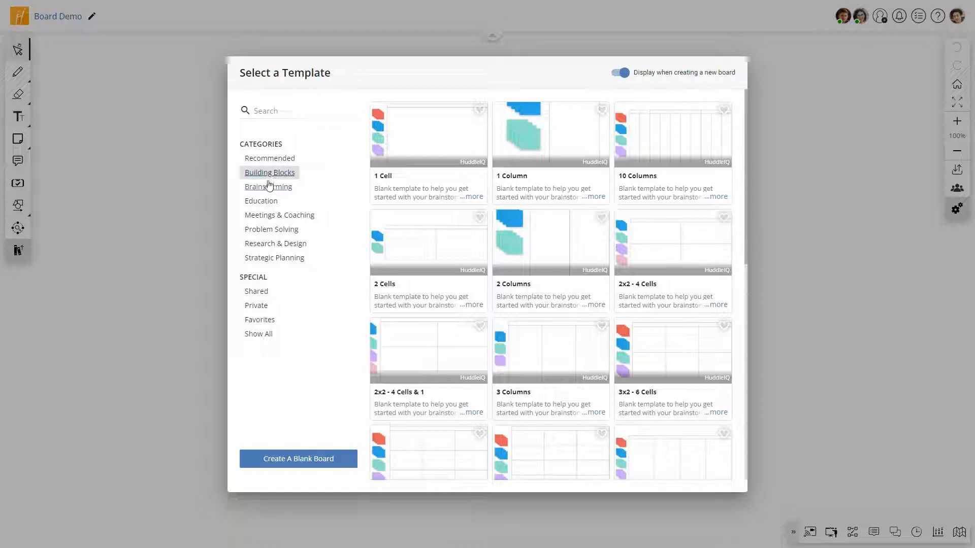
pyautogui.click(269, 188)
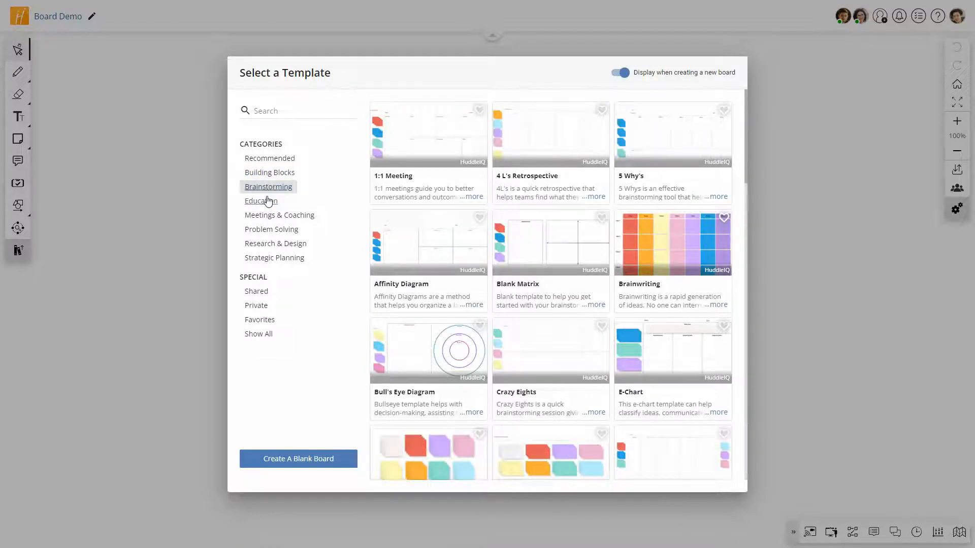
pyautogui.click(267, 202)
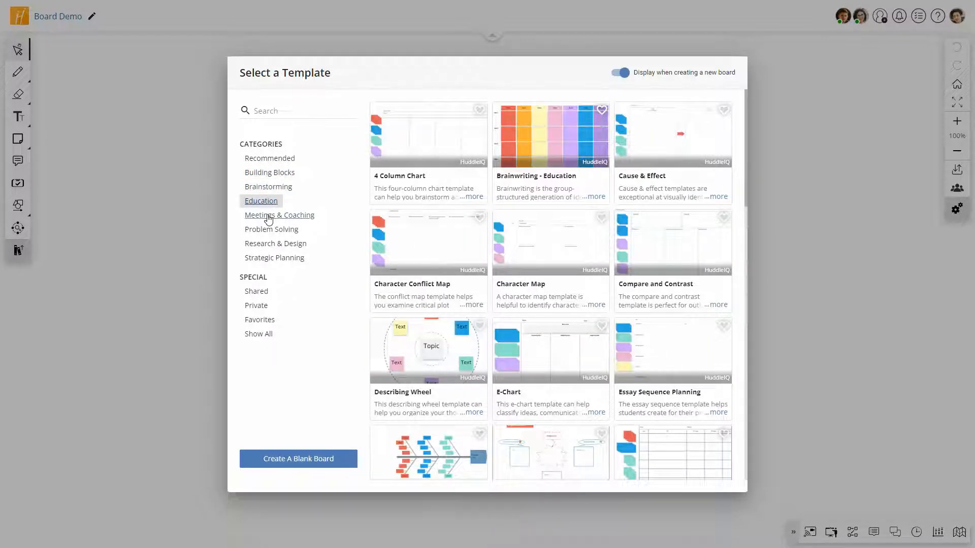
pyautogui.click(269, 219)
pyautogui.click(269, 231)
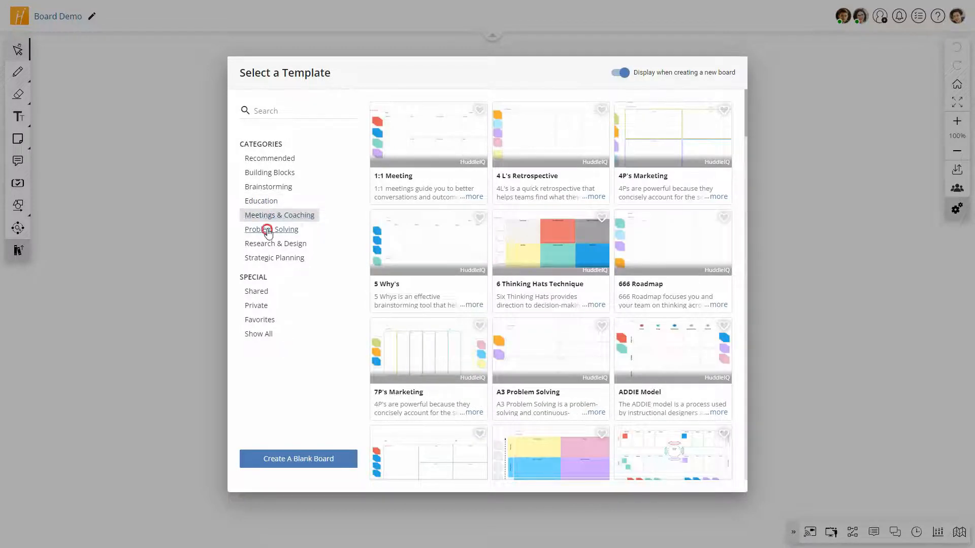
pyautogui.click(267, 242)
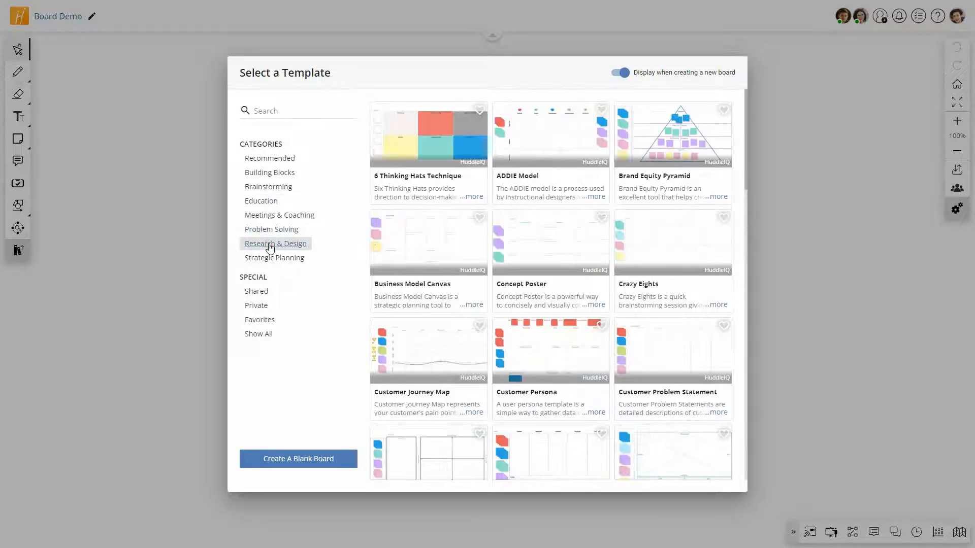
pyautogui.click(271, 258)
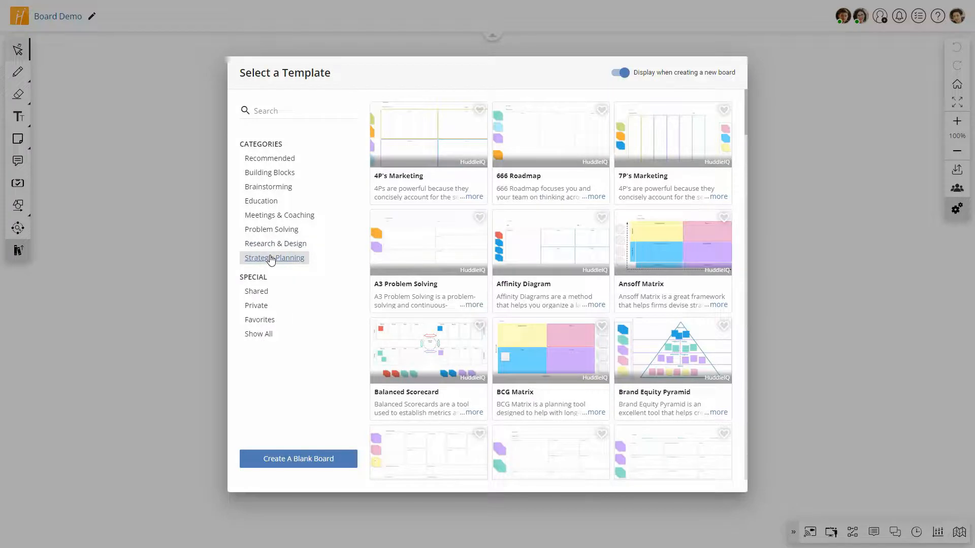
# - Search the templates for "addie" and apply the ADDIE Model template to the board
pyautogui.click(281, 112)
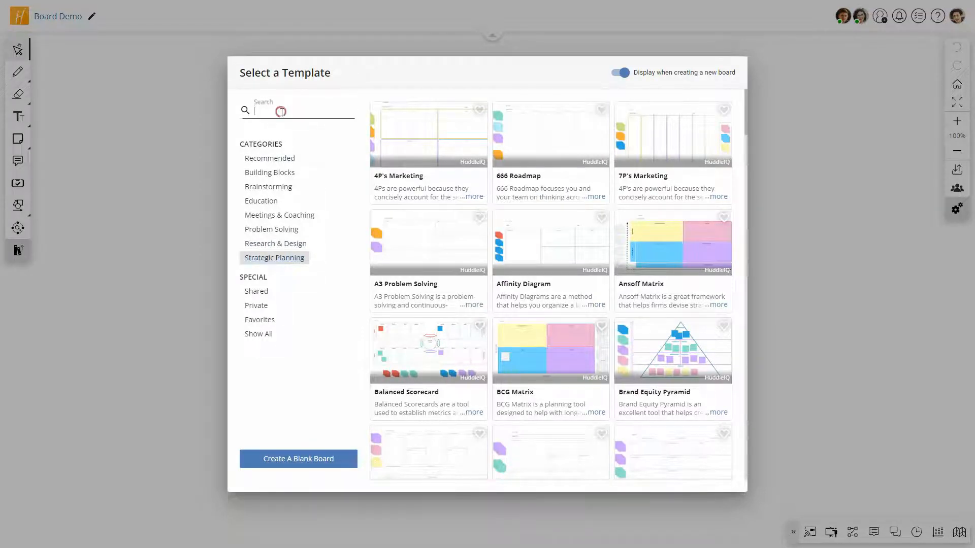
pyautogui.write('addie')
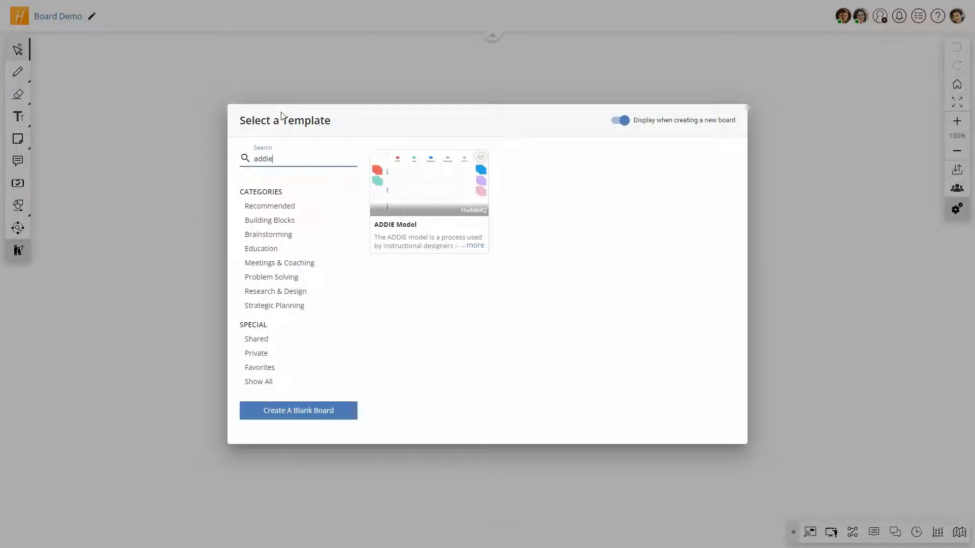
pyautogui.click(438, 185)
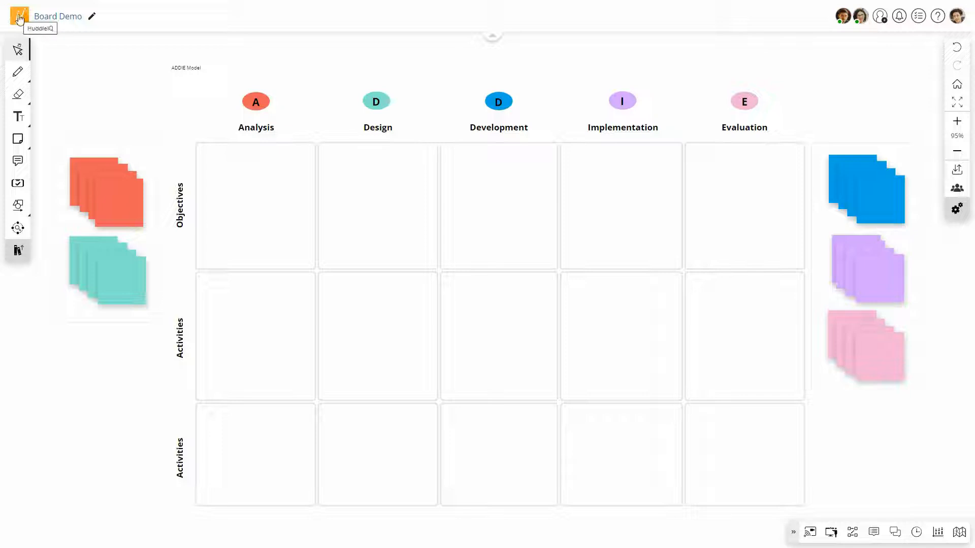
pyautogui.click(92, 17)
pyautogui.click(216, 19)
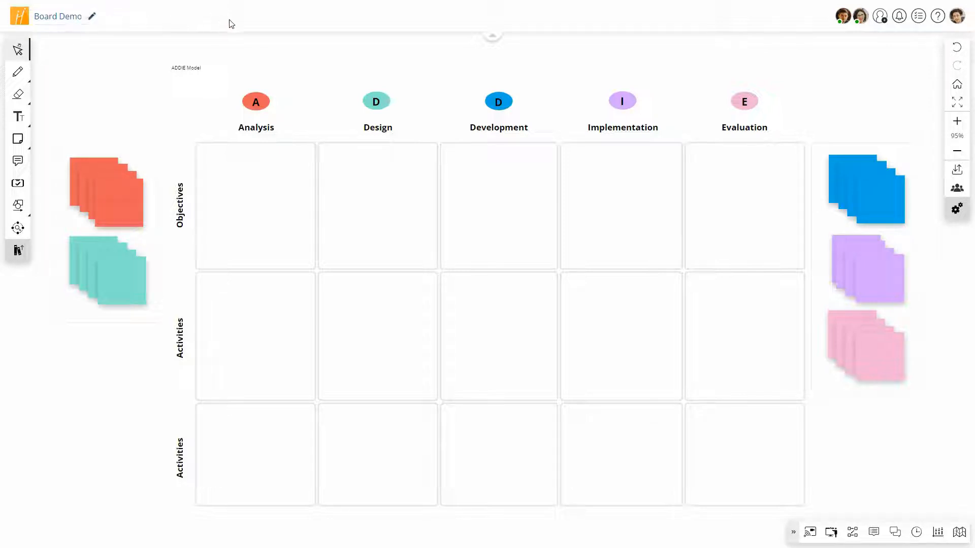
# - Show a collaborator's location on the board map
pyautogui.click(861, 18)
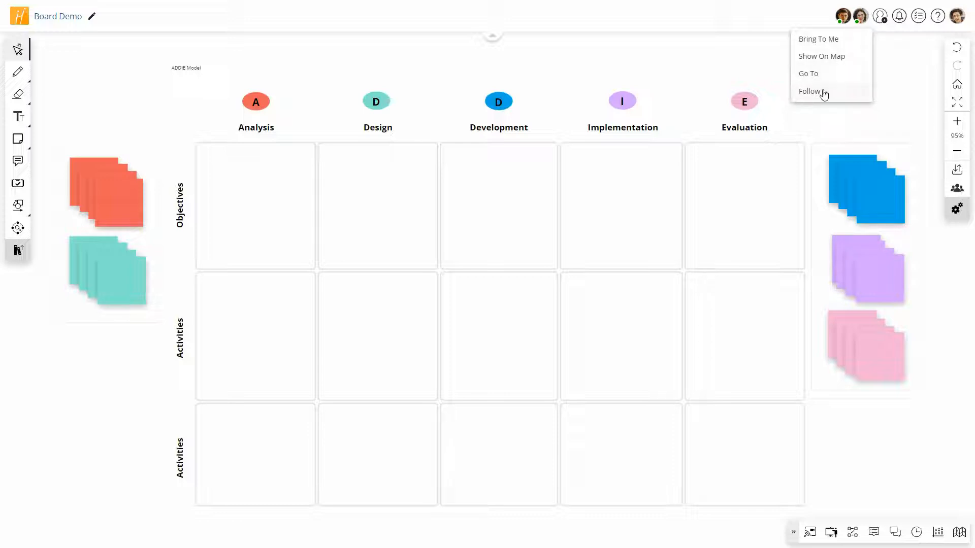
pyautogui.click(829, 57)
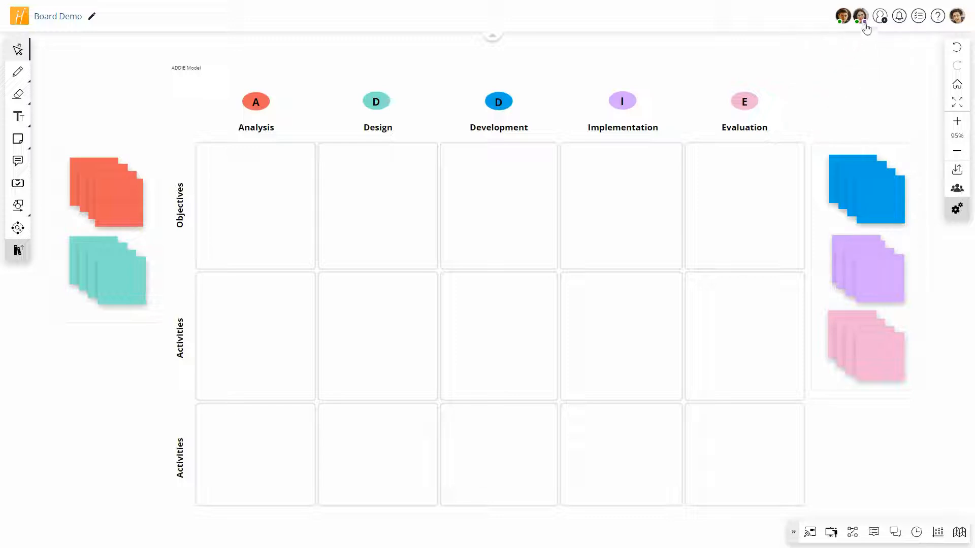
pyautogui.click(958, 533)
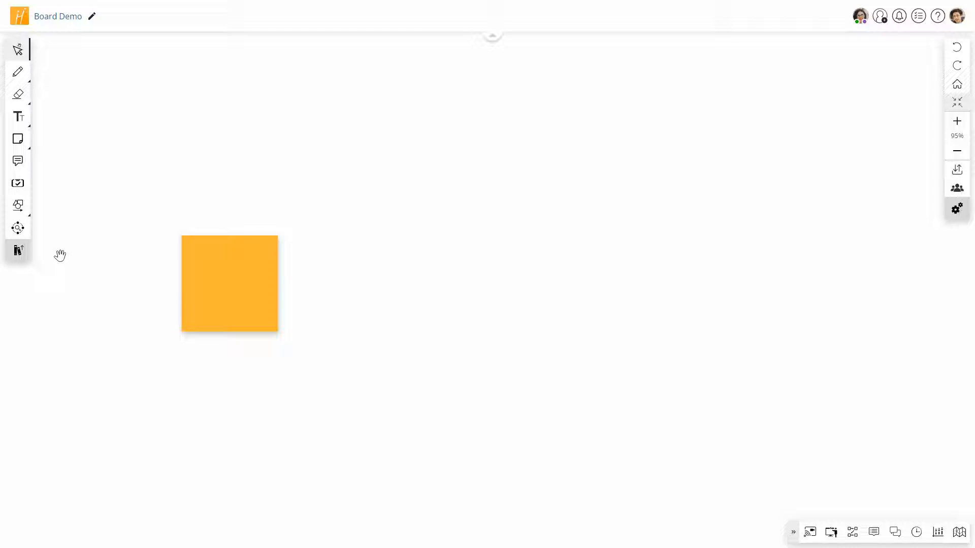
# - Move the blank orange sticky note slightly to the right and enlarge it a little
pyautogui.click(231, 286)
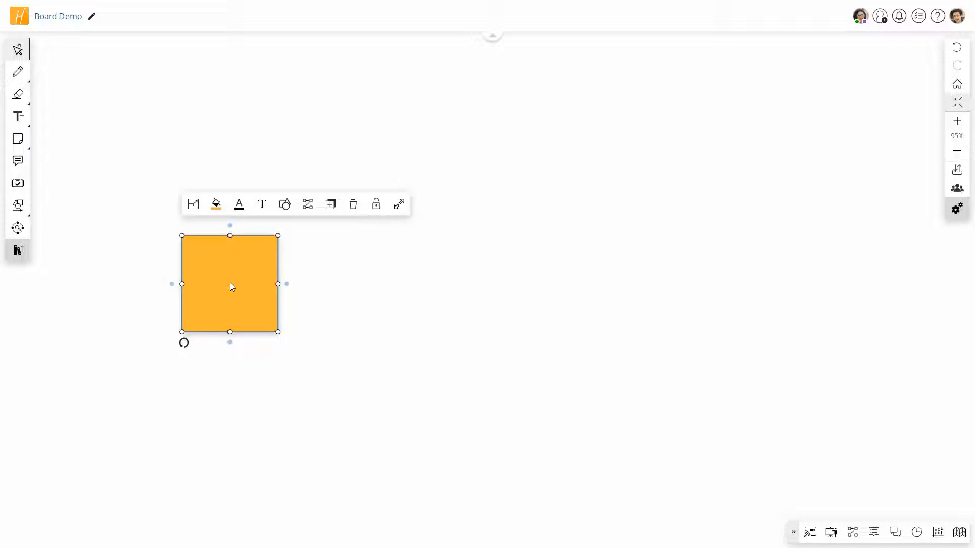
pyautogui.moveTo(230, 282); pyautogui.dragTo(267, 276)
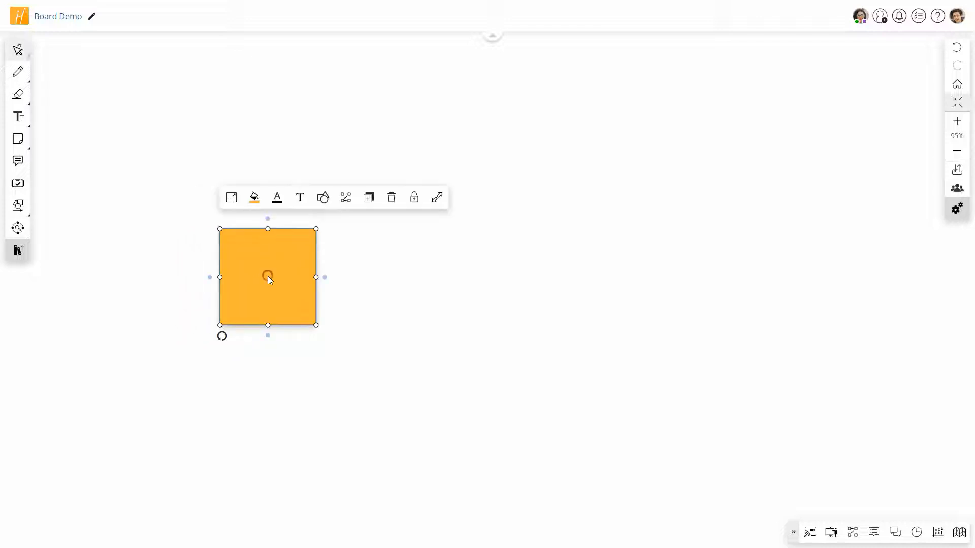
pyautogui.moveTo(316, 323); pyautogui.dragTo(332, 340)
pyautogui.moveTo(222, 352)
pyautogui.mouseDown()
pyautogui.moveTo(237, 355)
pyautogui.moveTo(220, 344)
pyautogui.mouseUp()
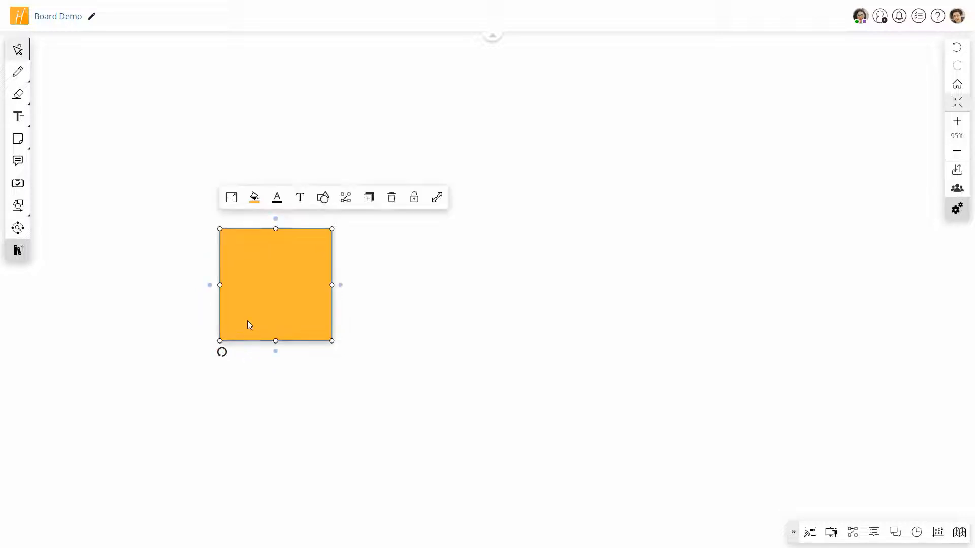
# - Label the orange sticky note "Slides"
pyautogui.doubleClick(270, 285)
pyautogui.write('Slides')
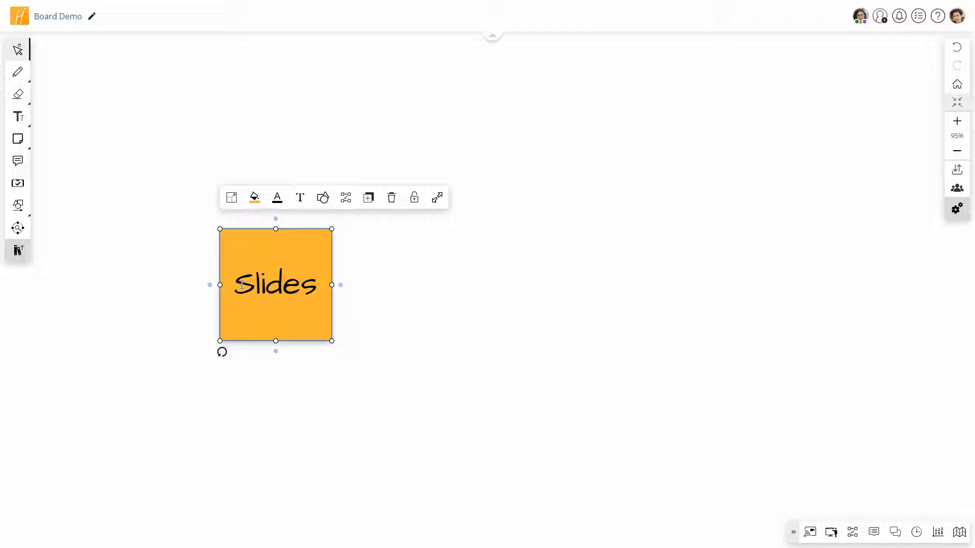
# - Add the heading text "Features" in size 30 black Permanent Marker just above the Slides note
pyautogui.click(20, 119)
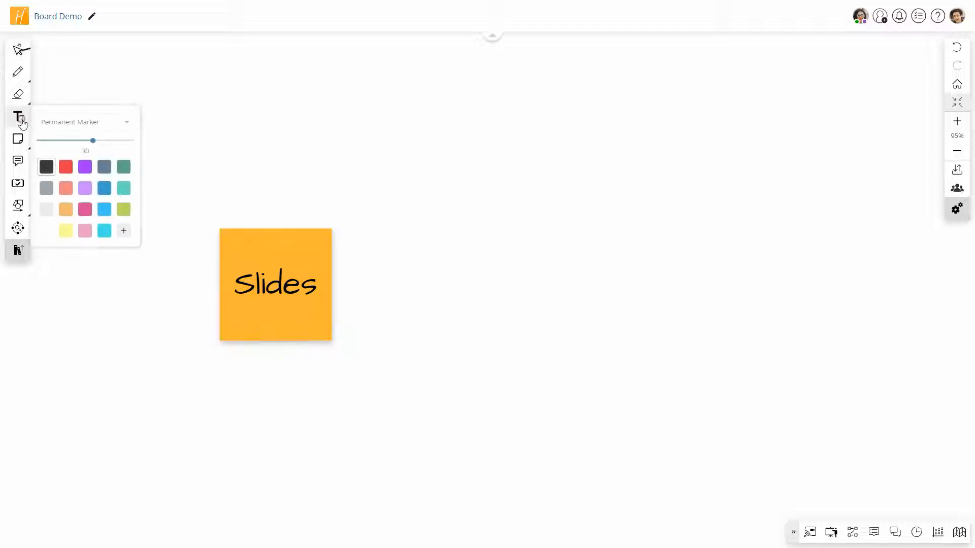
pyautogui.click(216, 198)
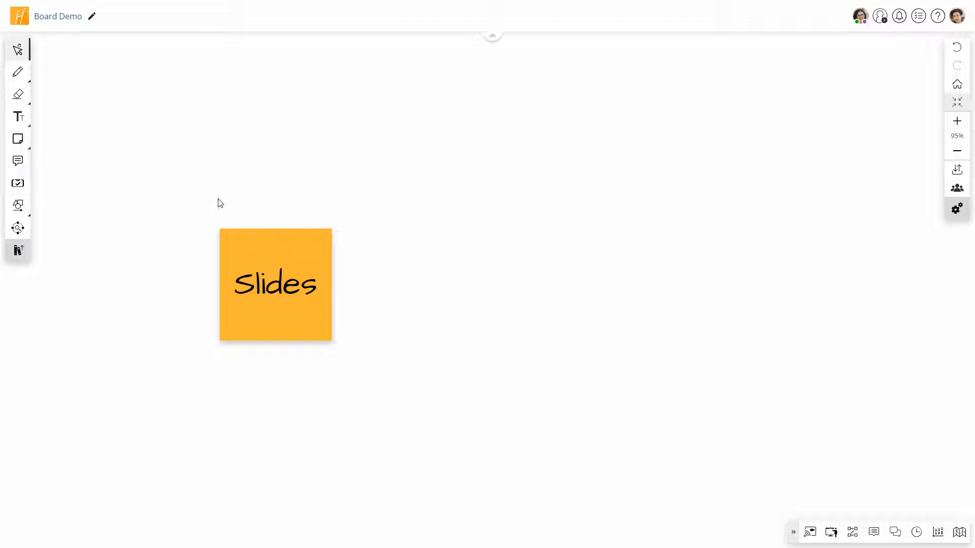
pyautogui.write('Features')
pyautogui.click(220, 202)
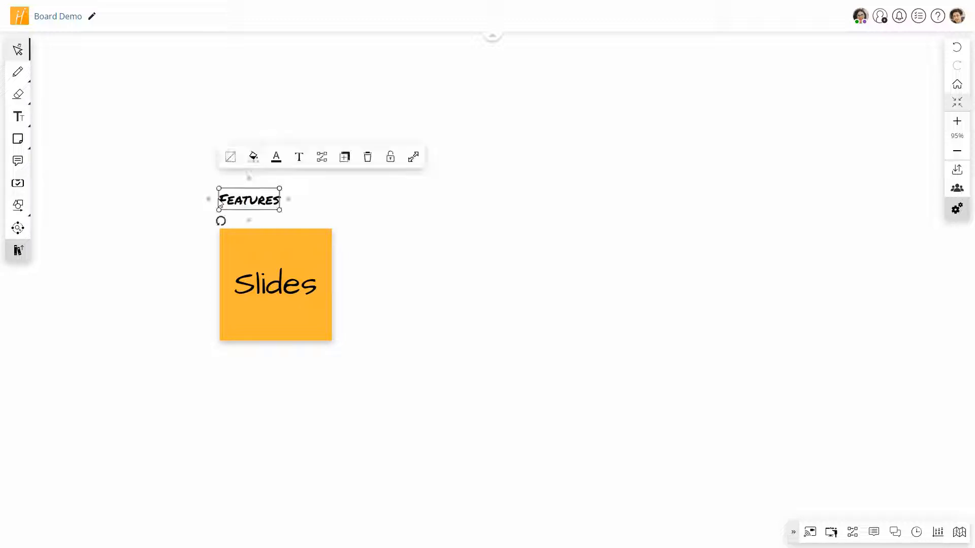
# - Place a yellow sticky note to the right of the Slides note and write "Board Map" on it in two lines
pyautogui.click(19, 143)
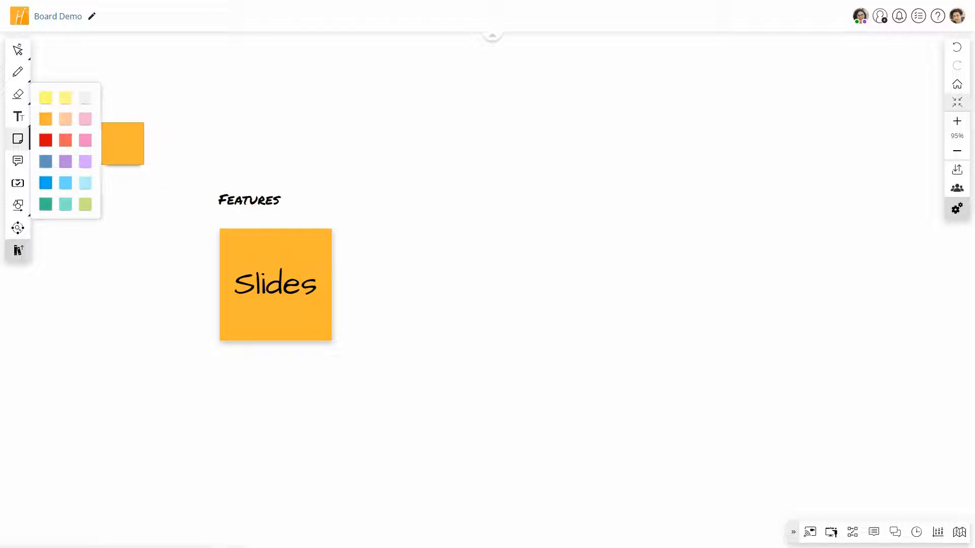
pyautogui.click(49, 101)
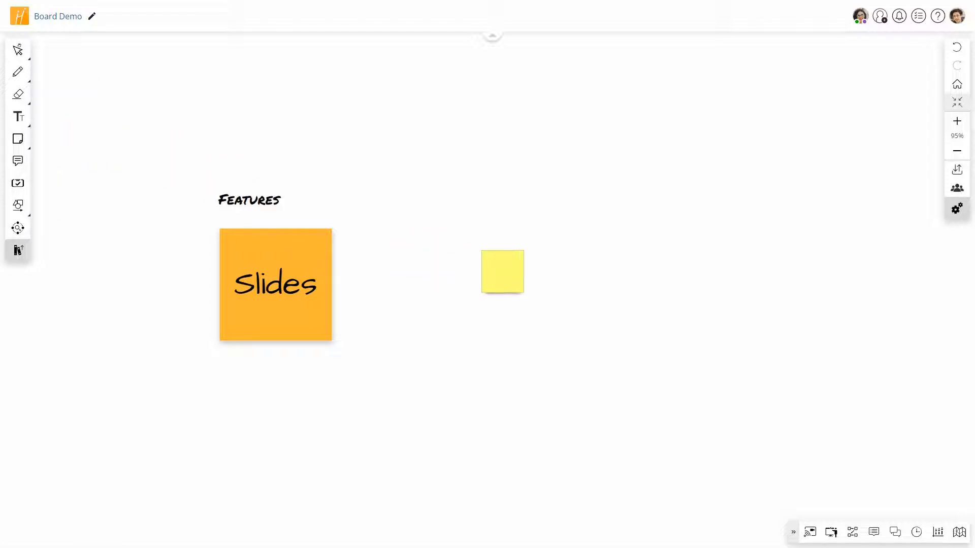
pyautogui.click(515, 257)
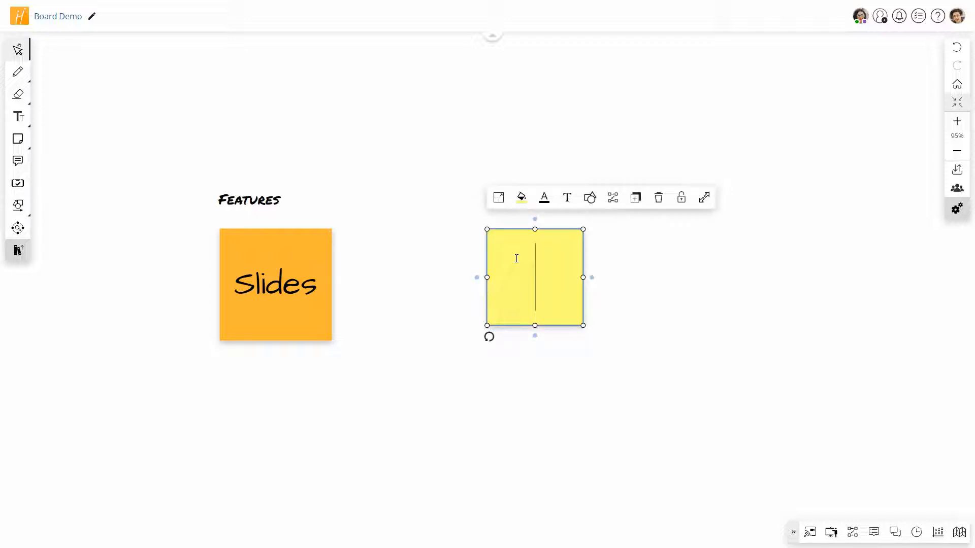
pyautogui.write('Board')
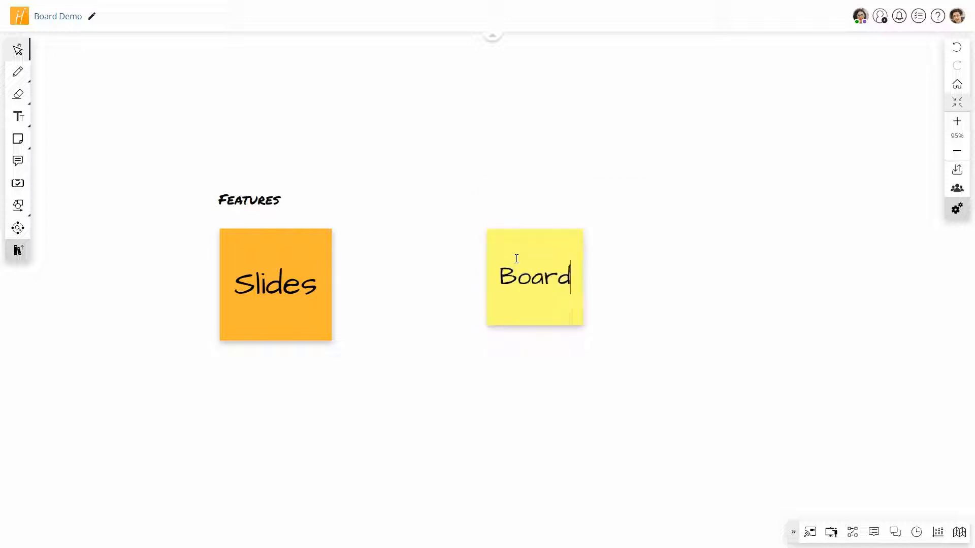
pyautogui.press('Return')
pyautogui.write('Map')
pyautogui.press('Escape')
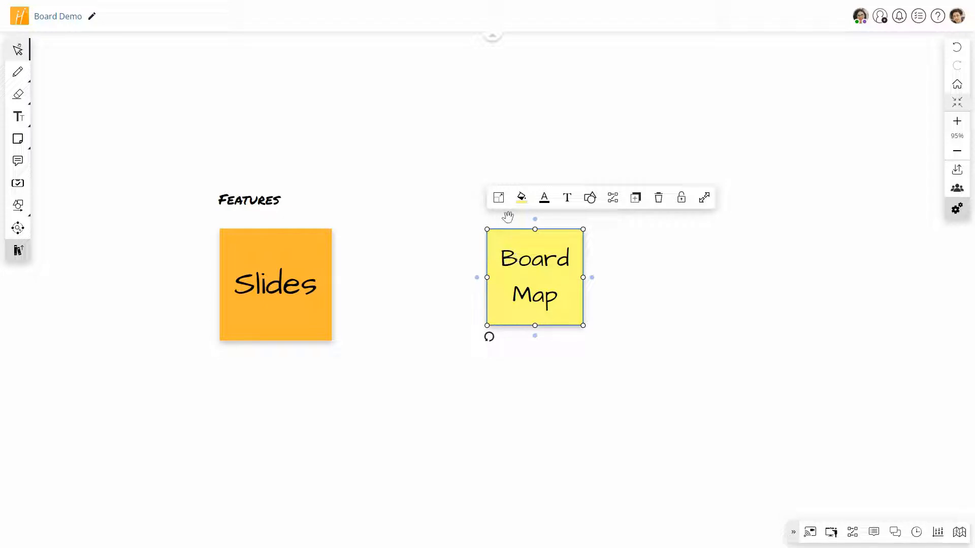
# - Resize the Board Map note to Medium Wide and change its background colour to steel blue
pyautogui.click(498, 197)
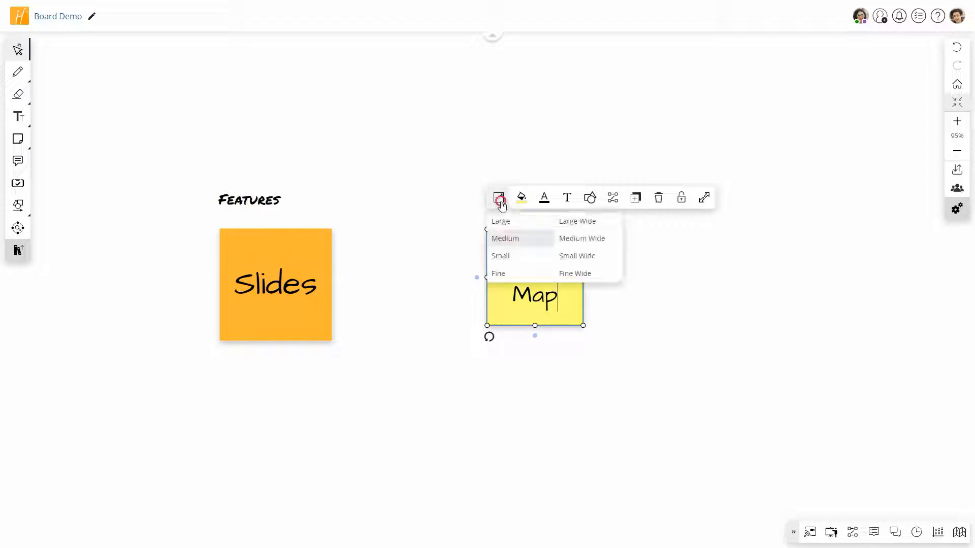
pyautogui.click(582, 238)
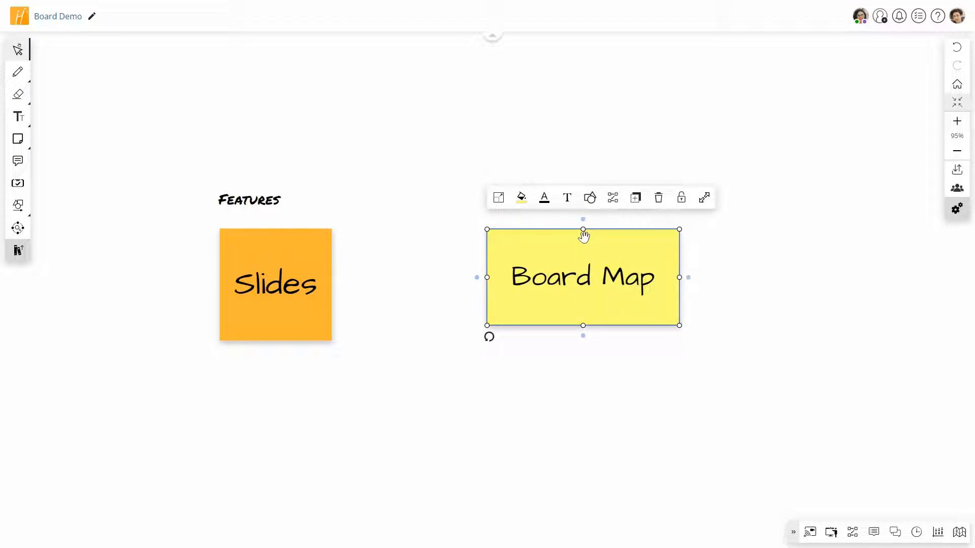
pyautogui.click(521, 202)
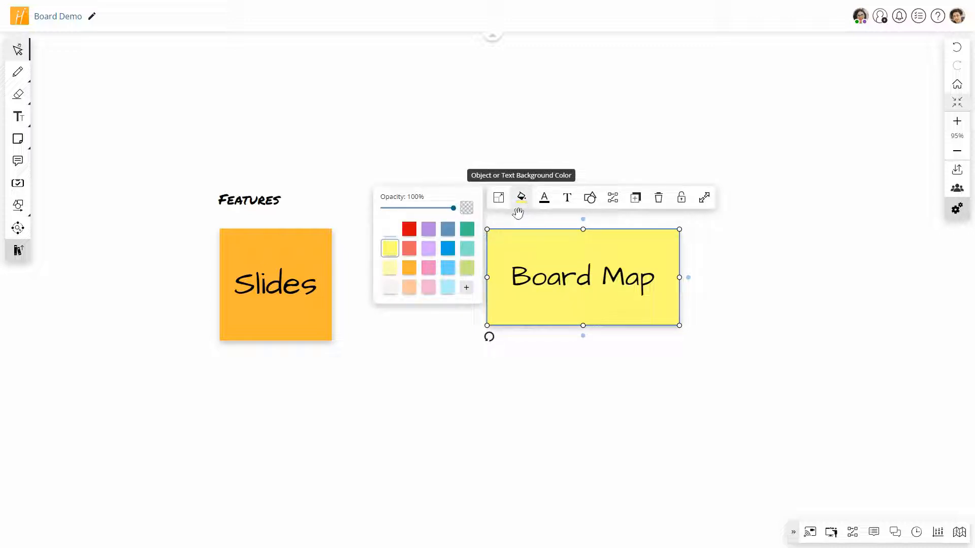
pyautogui.click(448, 228)
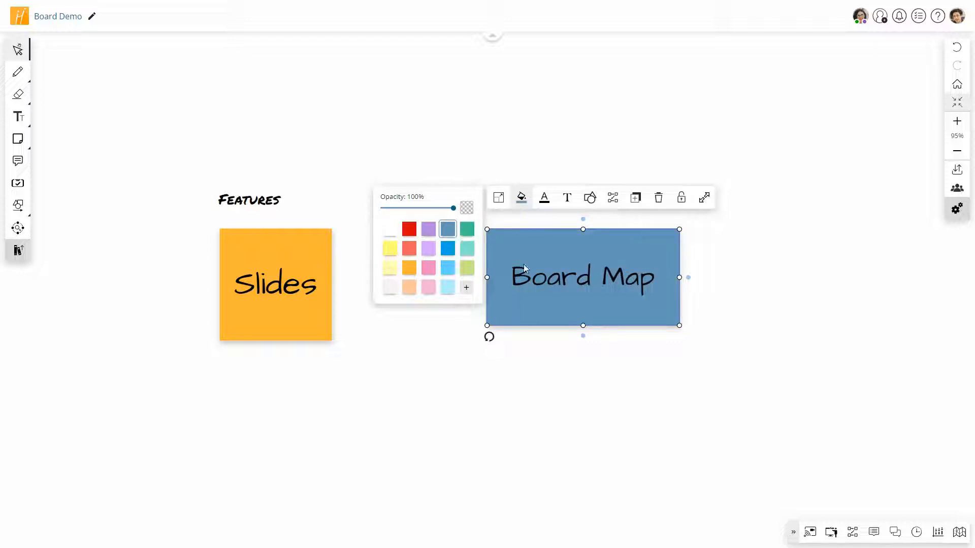
# - Highlight only the word "Board" on the Board Map note with a light green text background
pyautogui.click(548, 278)
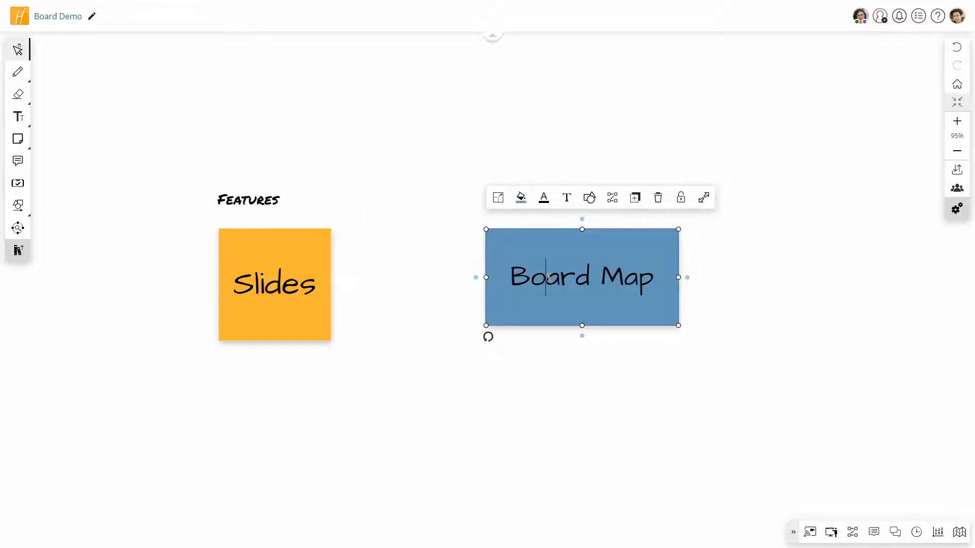
pyautogui.doubleClick(547, 277)
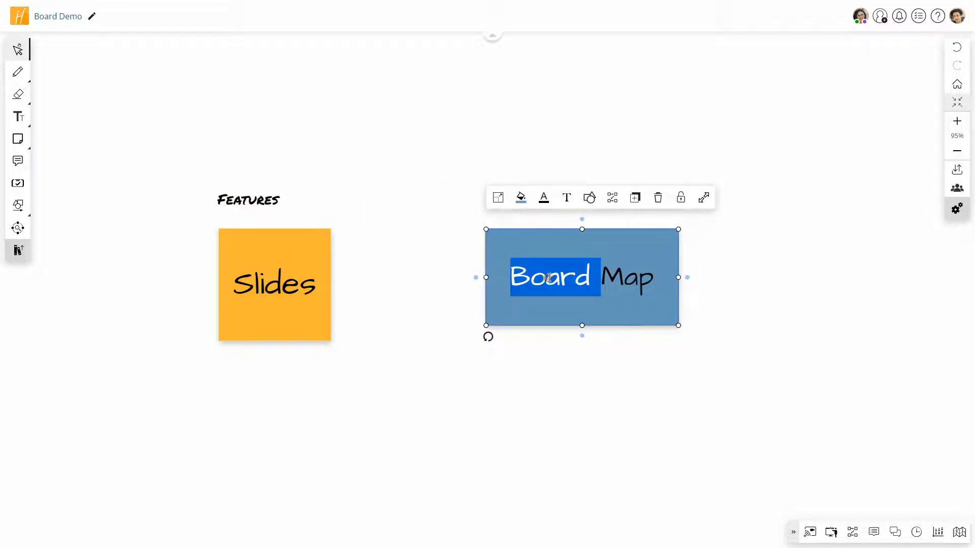
pyautogui.click(523, 203)
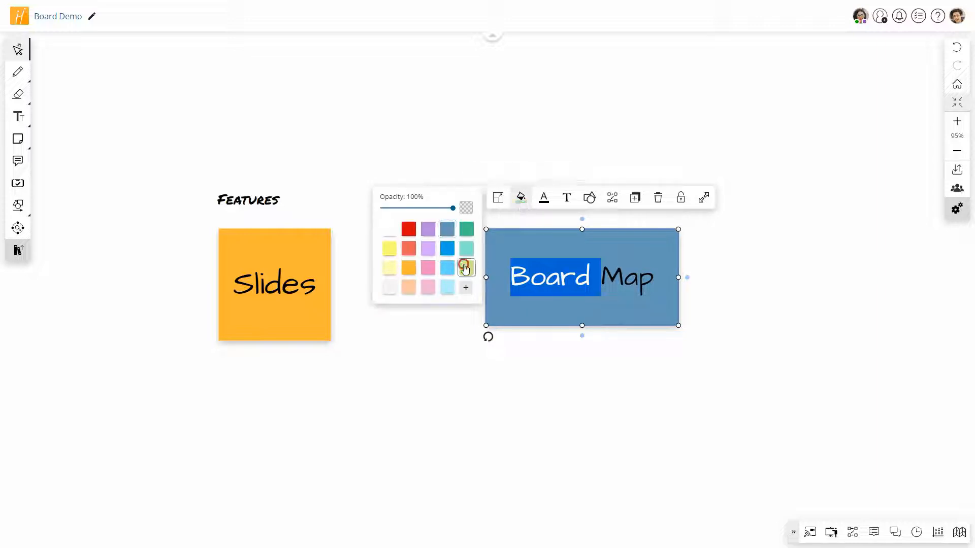
pyautogui.click(456, 341)
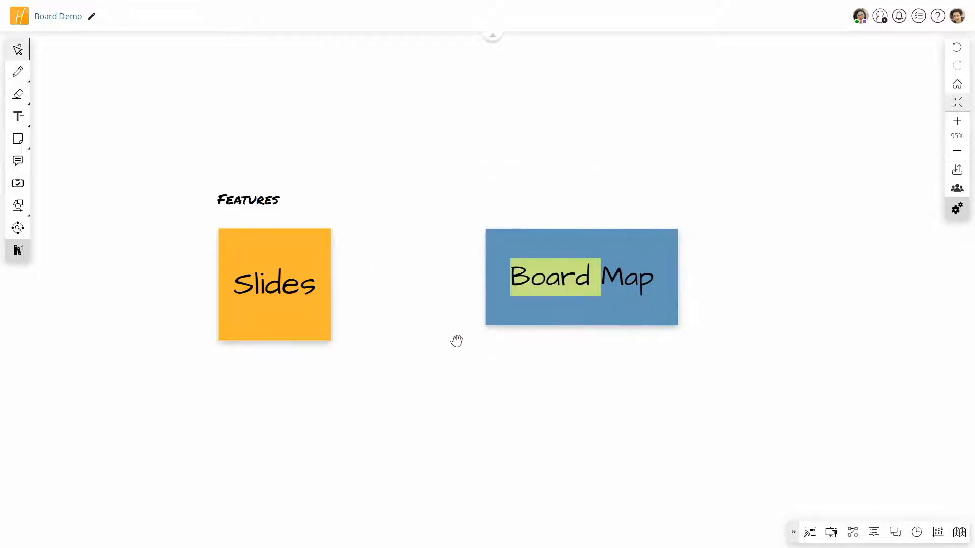
# - Change the background colour of the whole Board Map note to bright yellow
pyautogui.click(520, 244)
pyautogui.click(522, 205)
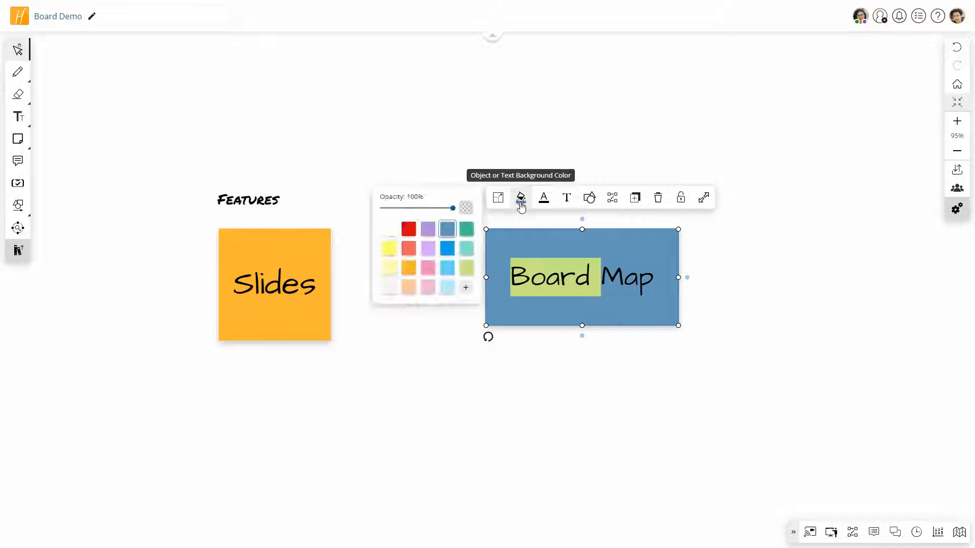
pyautogui.click(391, 250)
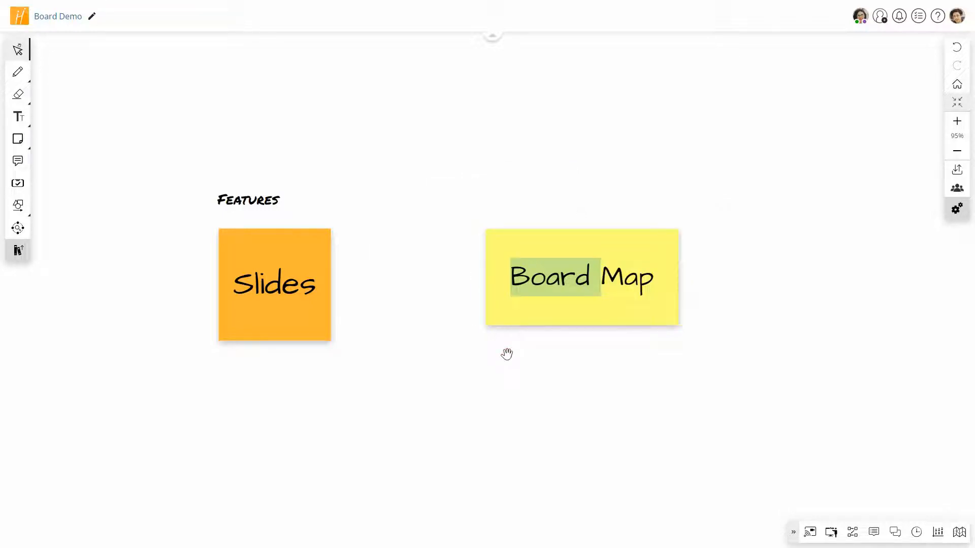
# - Remove the green text background from the word "Board" on the Board Map note by making it transparent
pyautogui.doubleClick(549, 278)
pyautogui.click(521, 198)
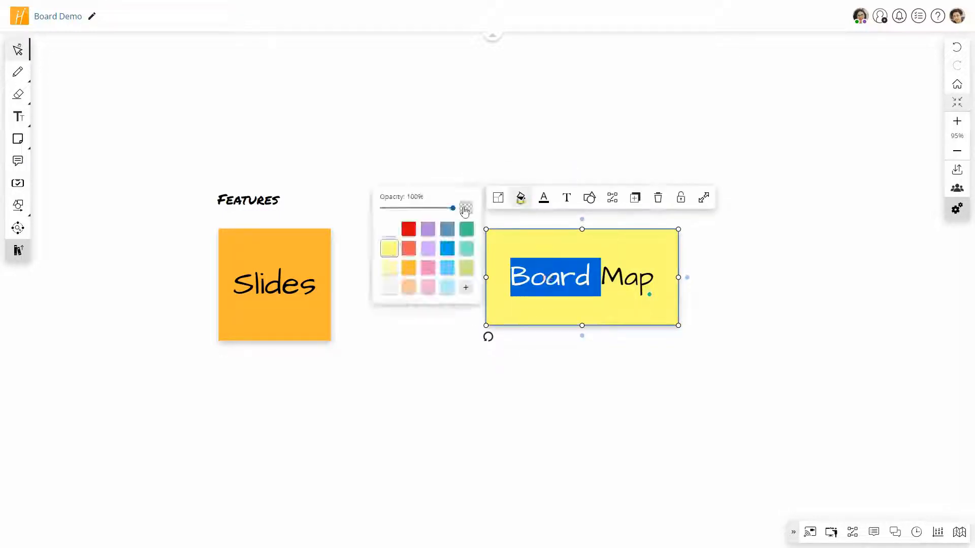
pyautogui.click(474, 359)
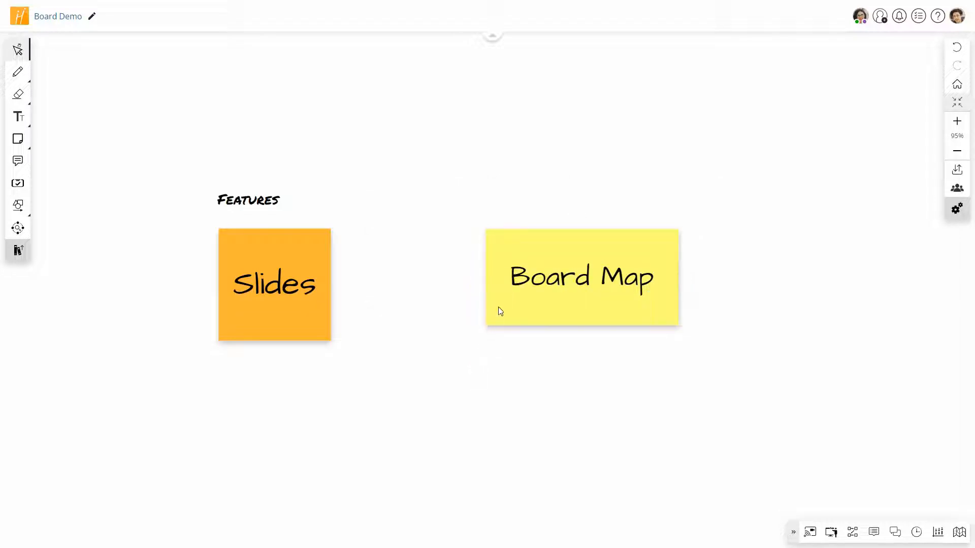
# - Change the text colour of only the word "Board" on the yellow note to purple
pyautogui.click(514, 279)
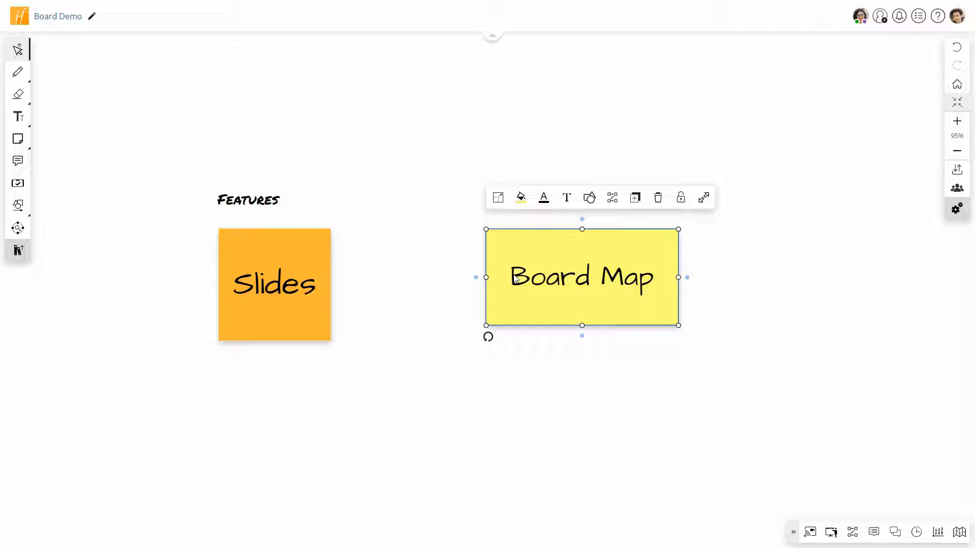
pyautogui.doubleClick(515, 277)
pyautogui.doubleClick(515, 275)
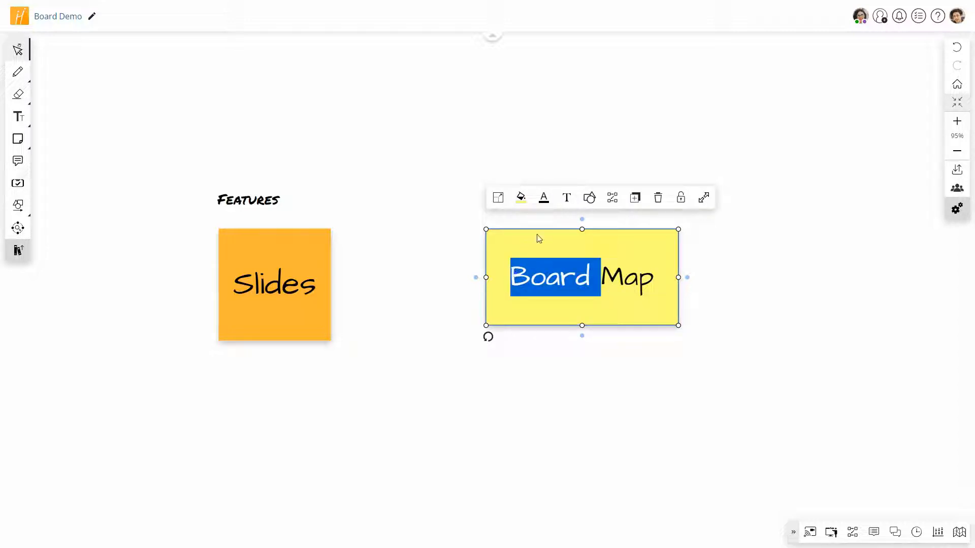
pyautogui.click(544, 199)
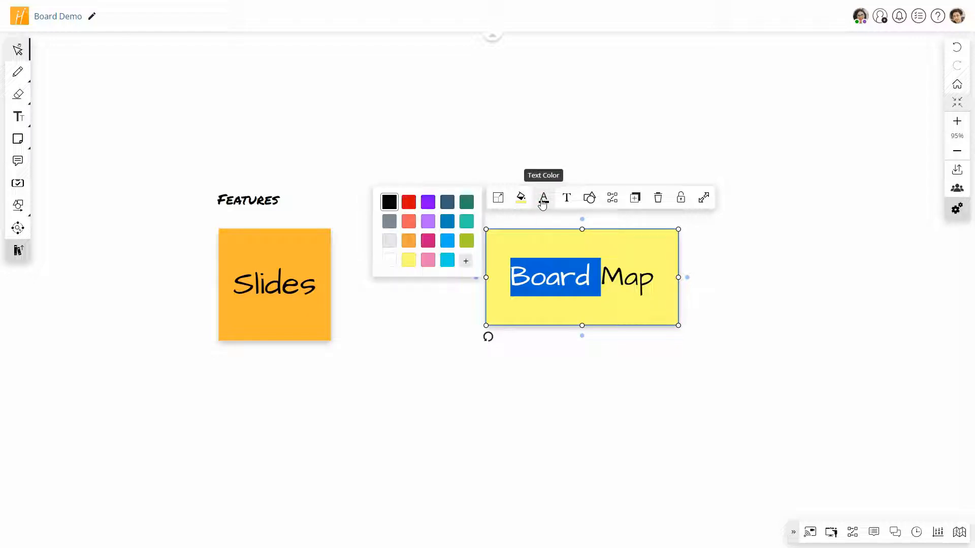
pyautogui.click(428, 202)
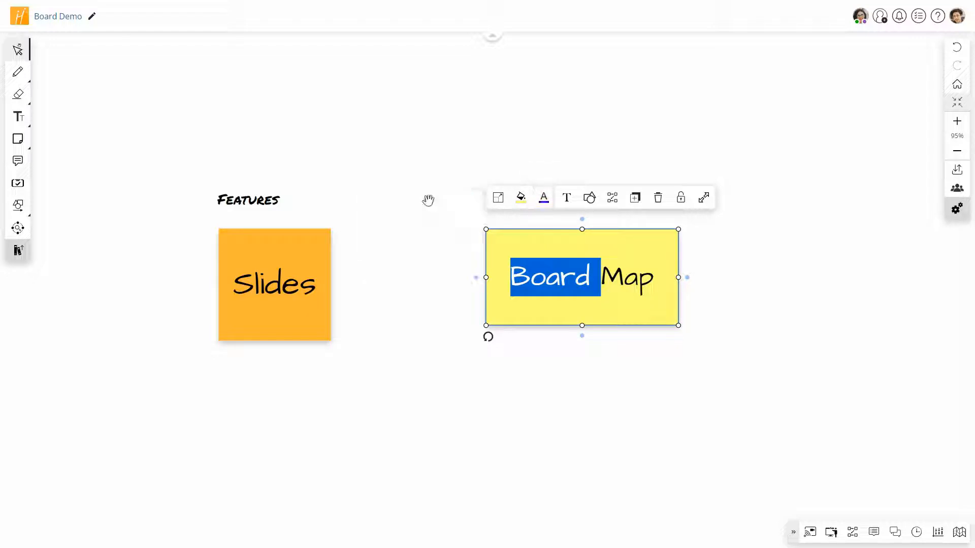
pyautogui.click(433, 219)
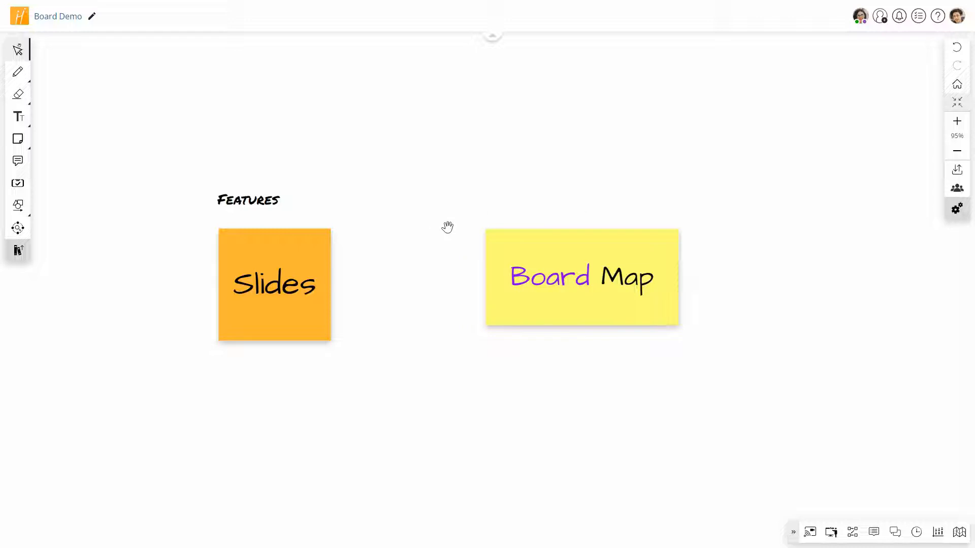
# - Change the text colour of the whole Board Map note to olive green
pyautogui.click(569, 280)
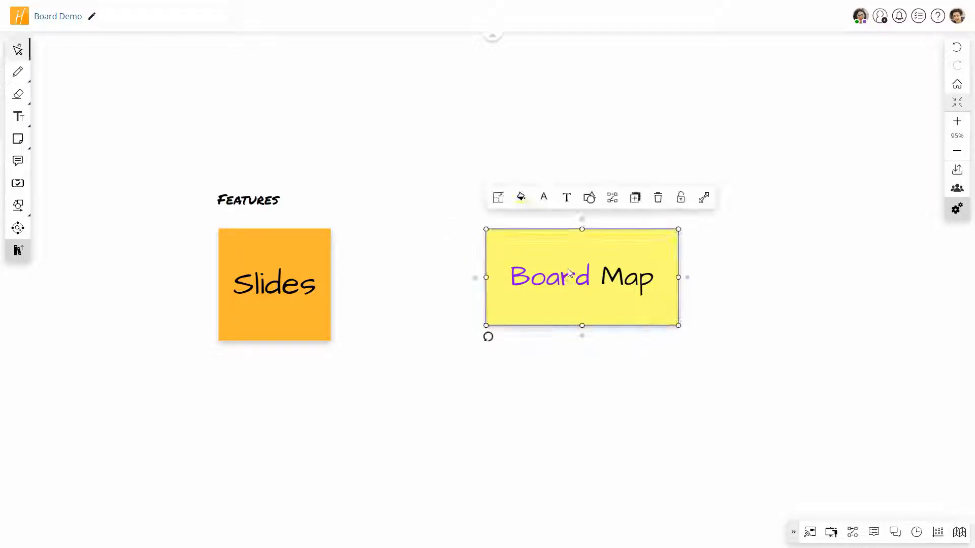
pyautogui.click(544, 201)
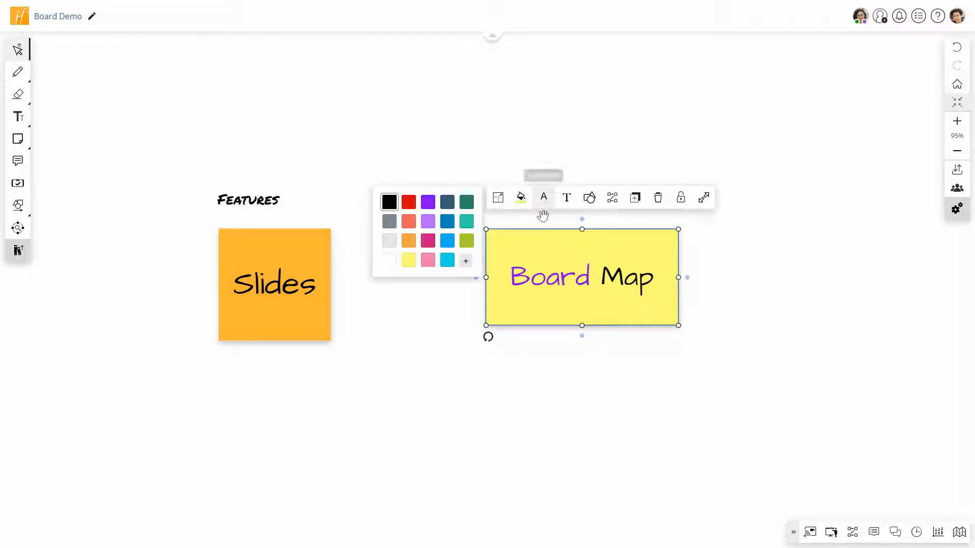
pyautogui.click(466, 241)
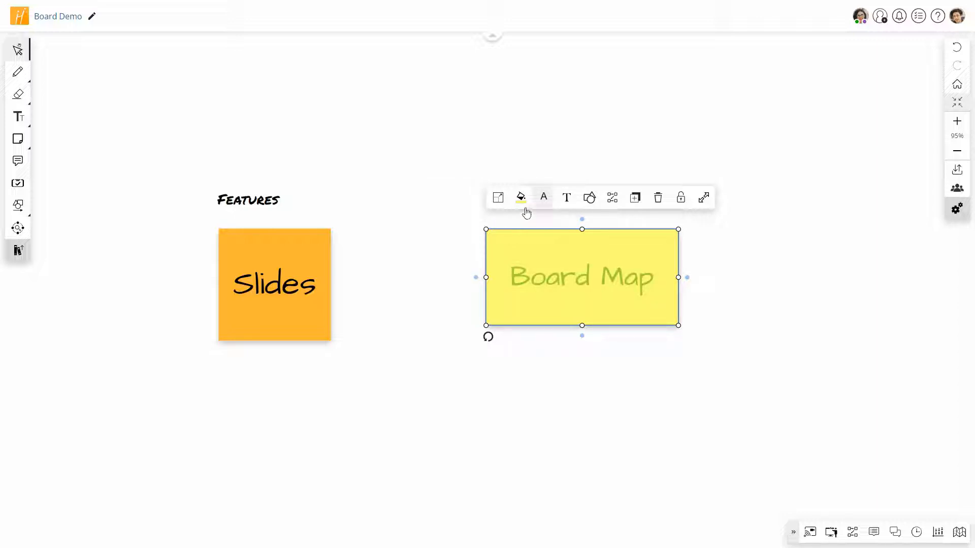
# - Try bold, italic and underline on the Board Map note's text and view the available font styles without changing the font
pyautogui.click(566, 199)
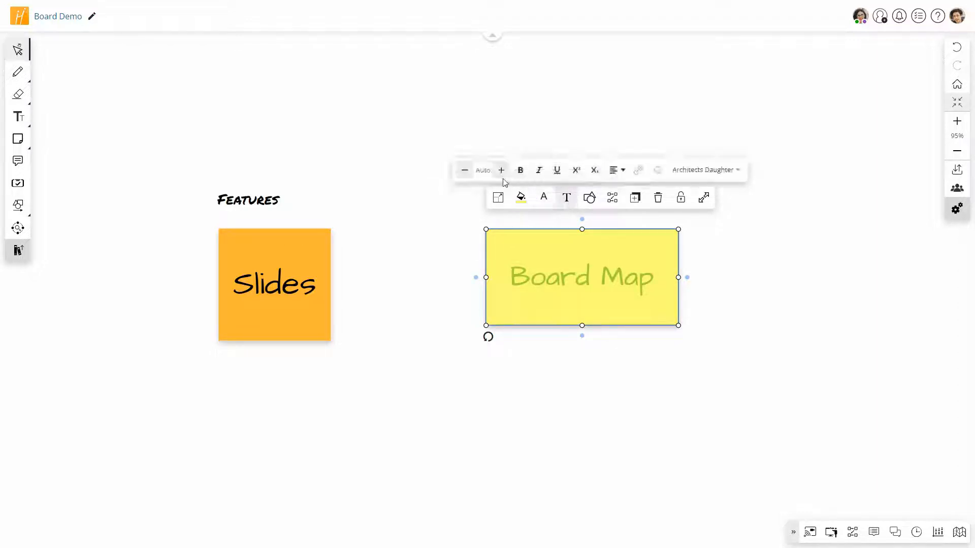
pyautogui.click(484, 170)
pyautogui.click(485, 173)
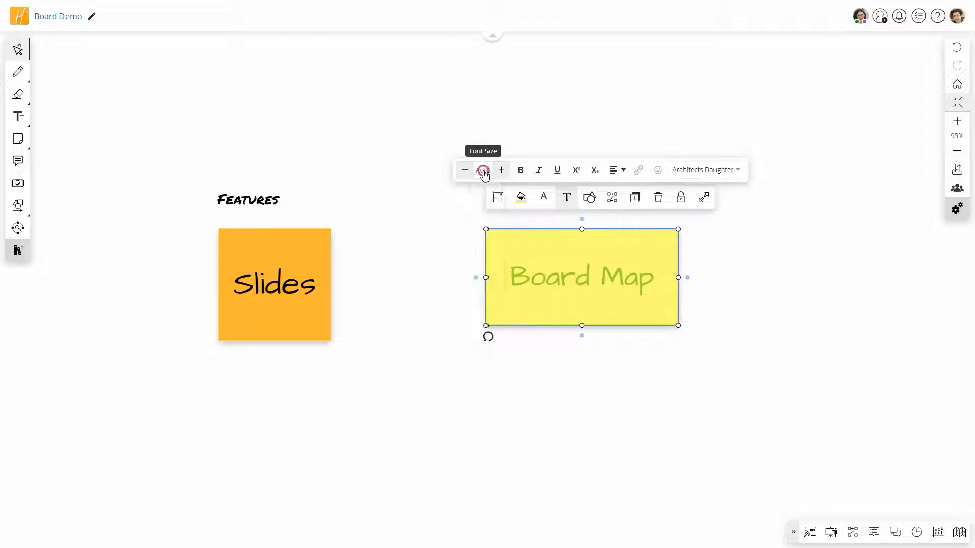
pyautogui.click(521, 171)
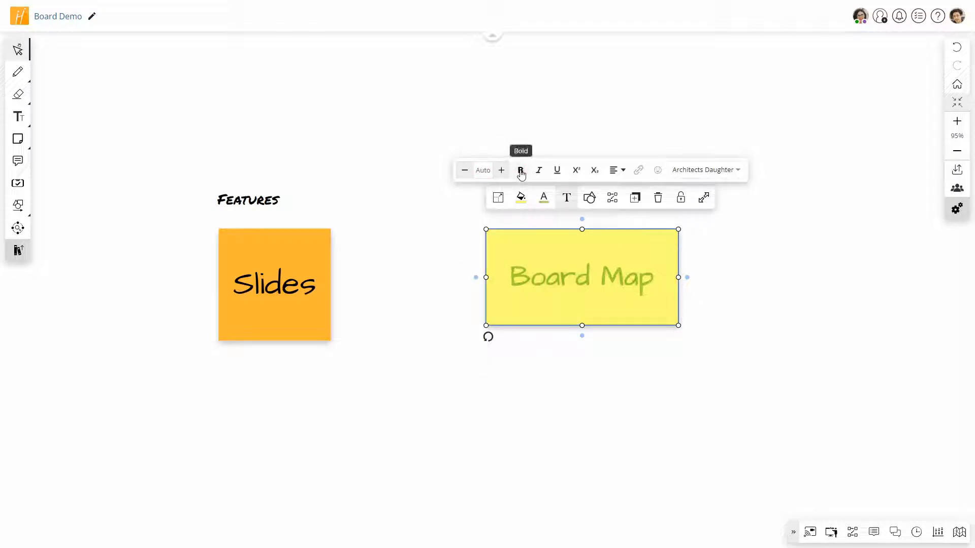
pyautogui.click(520, 174)
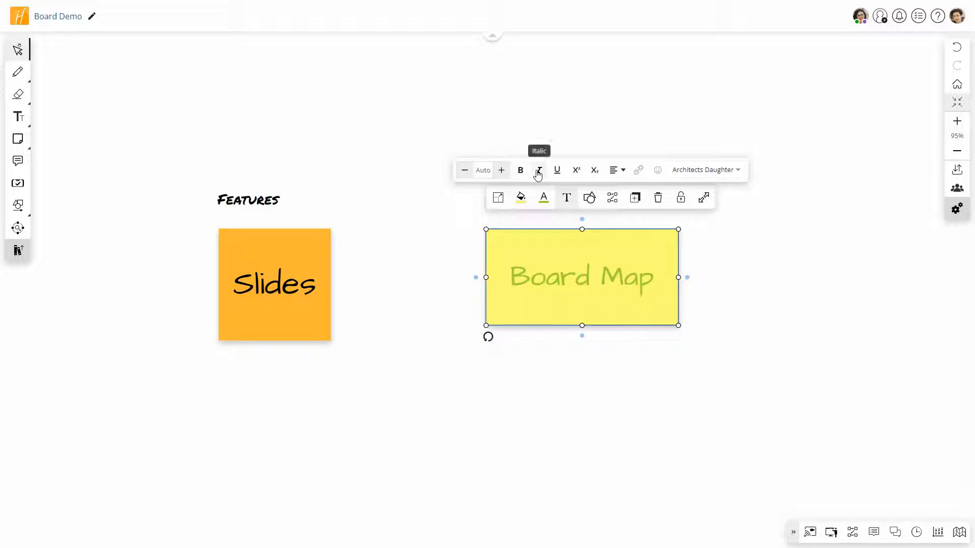
pyautogui.click(538, 174)
pyautogui.click(538, 175)
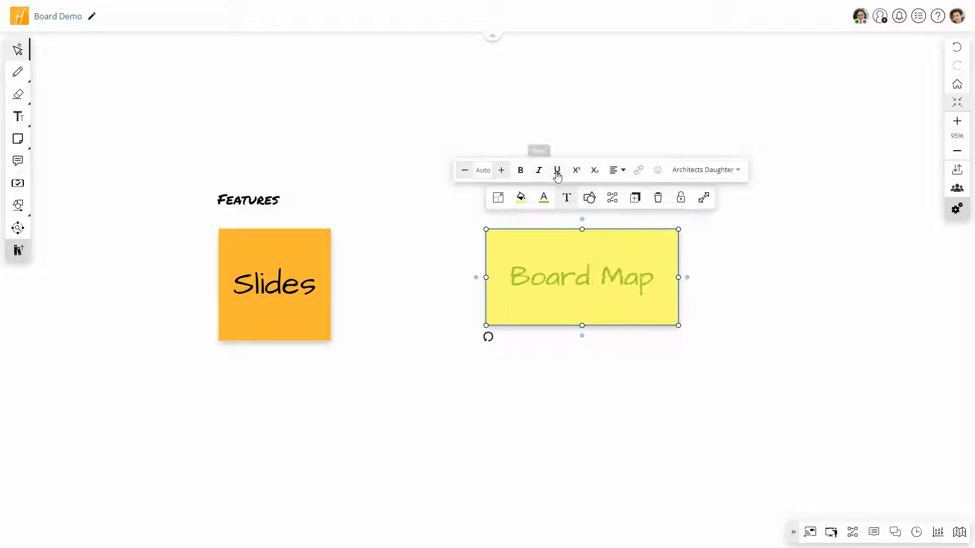
pyautogui.click(557, 173)
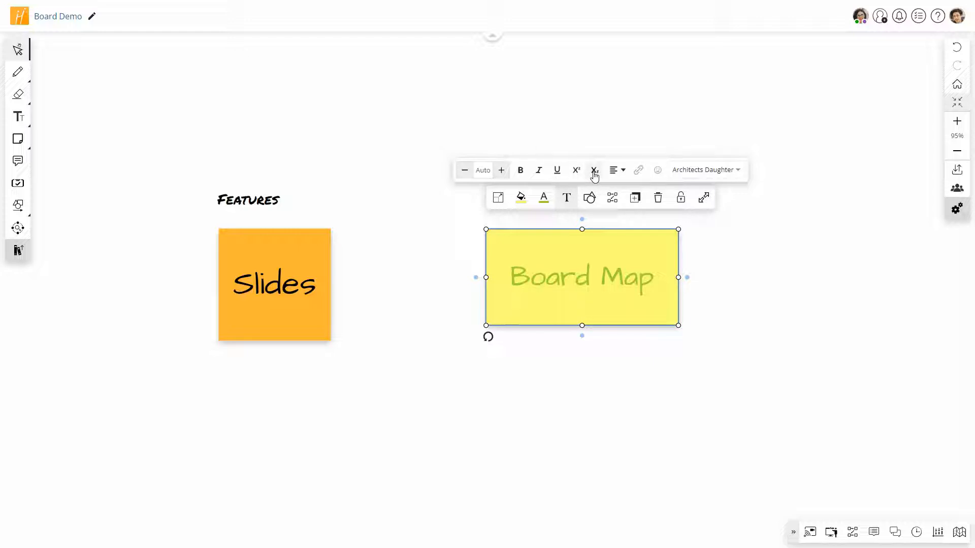
pyautogui.click(686, 172)
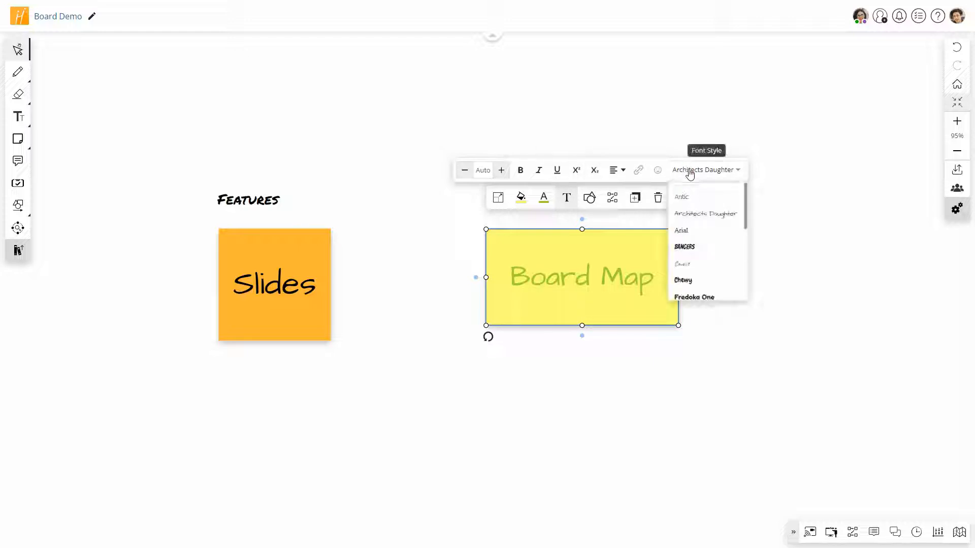
pyautogui.click(689, 171)
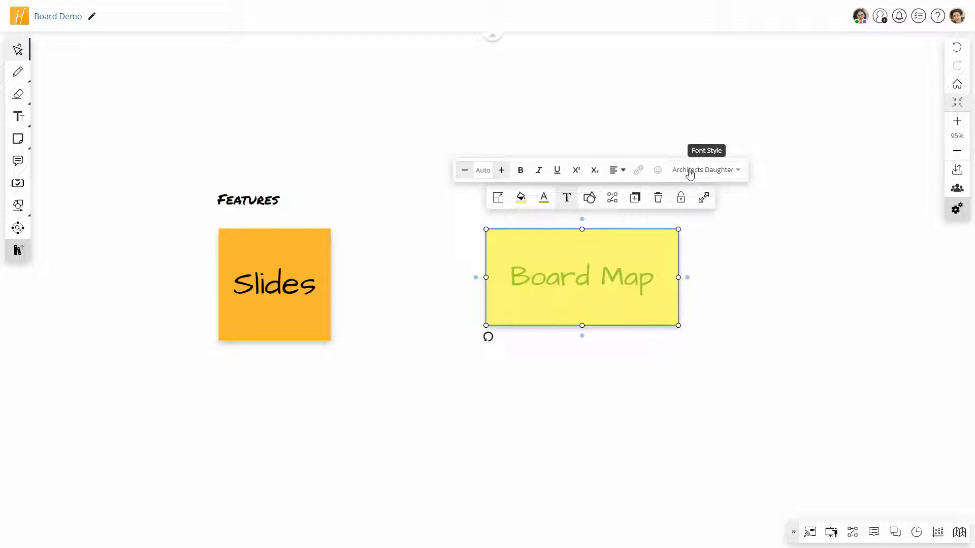
# - Try top and bottom vertical alignment for the Board Map text and set it back to middle
pyautogui.click(615, 174)
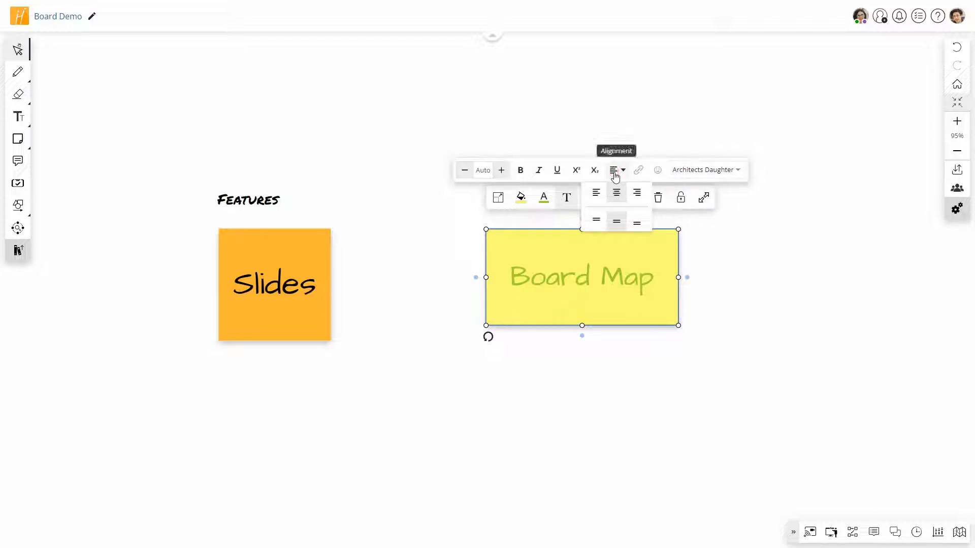
pyautogui.click(596, 219)
pyautogui.click(637, 224)
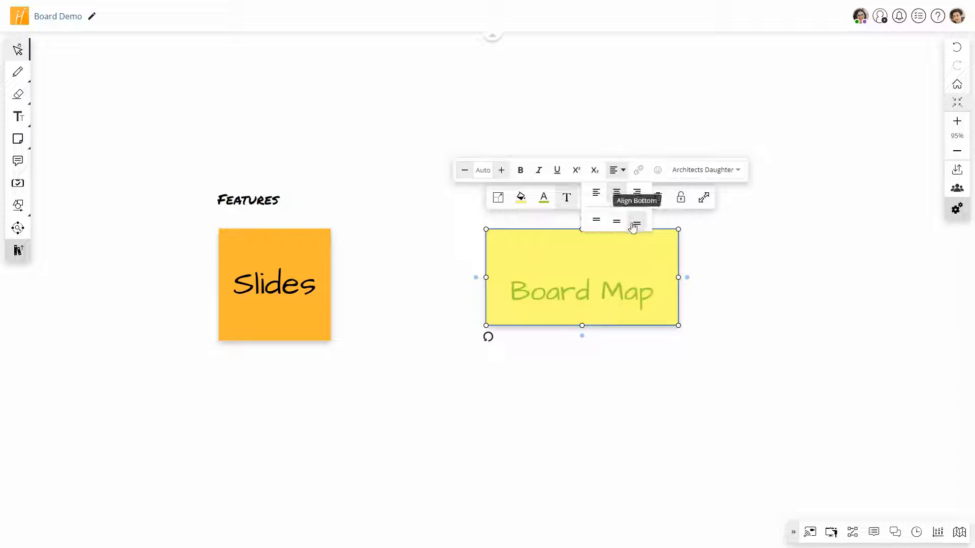
pyautogui.click(616, 221)
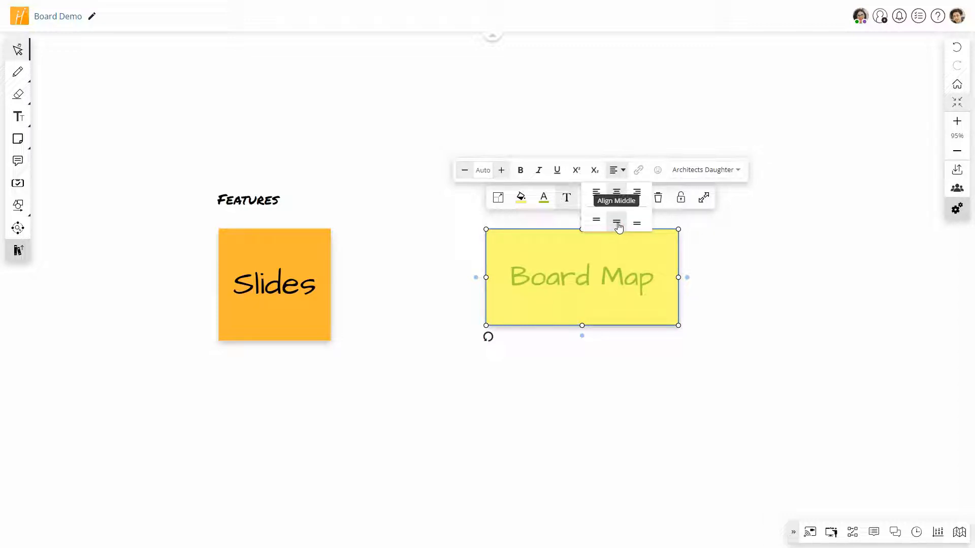
# - Link the word "Map" on the note to google.com and display its link details
pyautogui.click(618, 274)
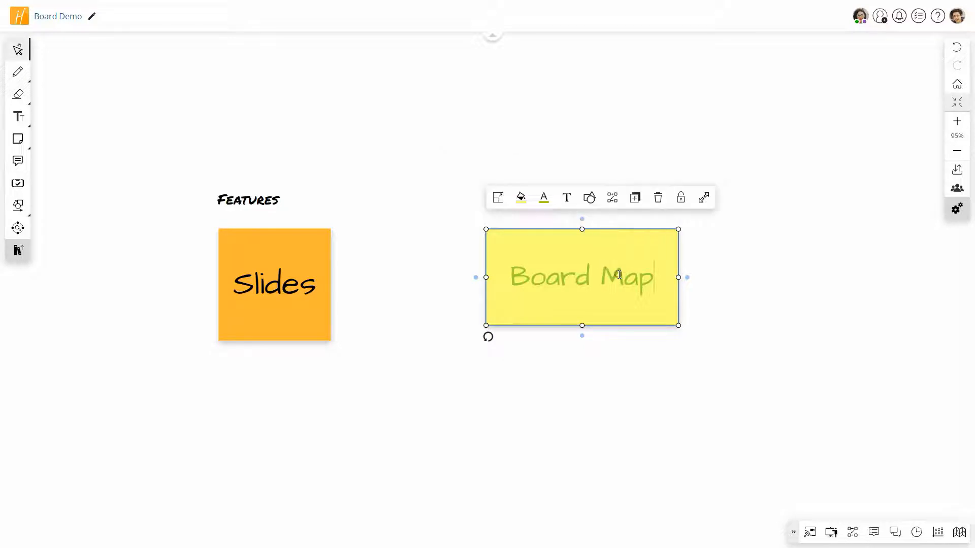
pyautogui.doubleClick(620, 275)
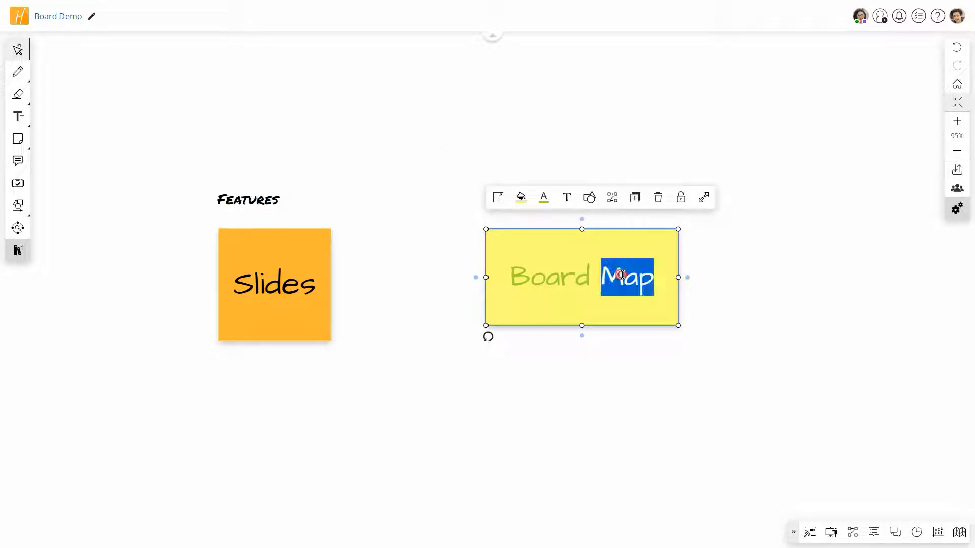
pyautogui.click(566, 198)
pyautogui.click(638, 171)
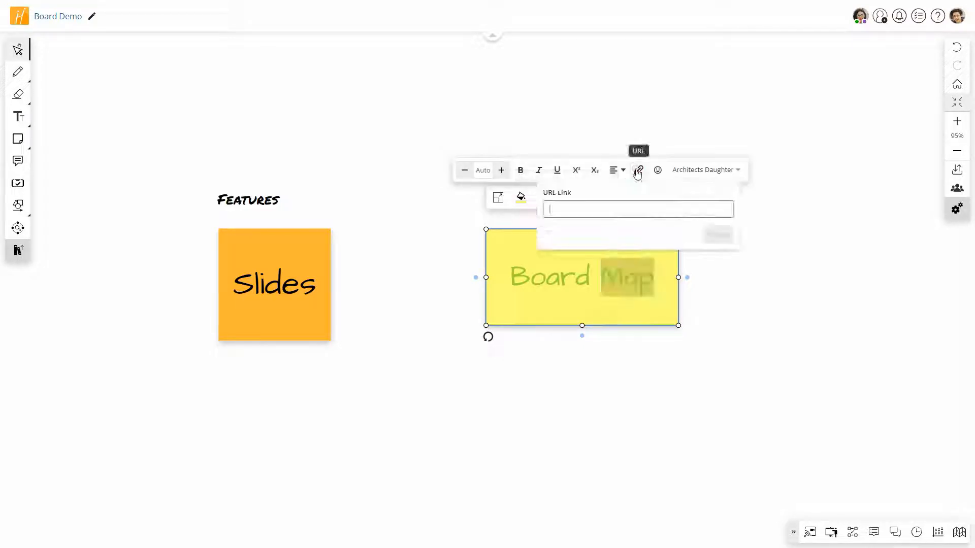
pyautogui.write('google.com')
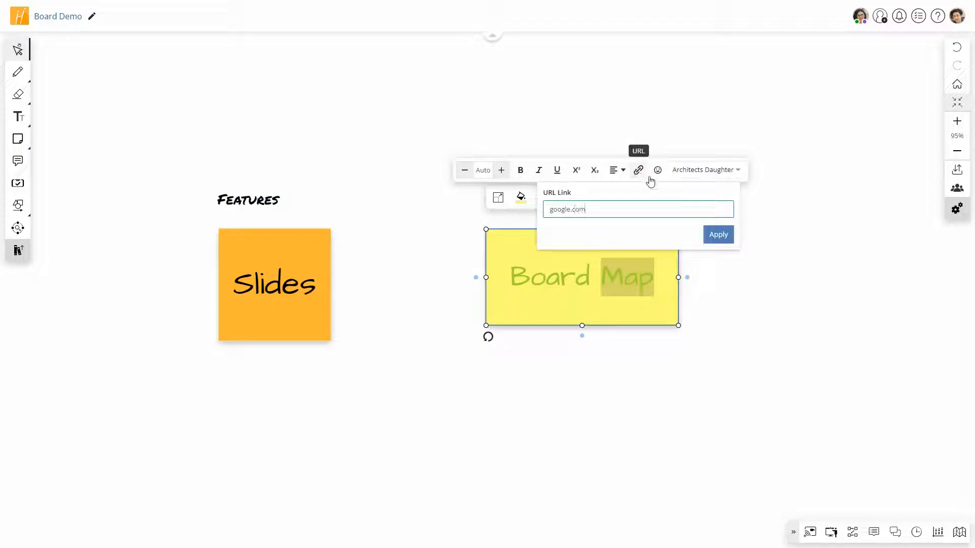
pyautogui.click(713, 234)
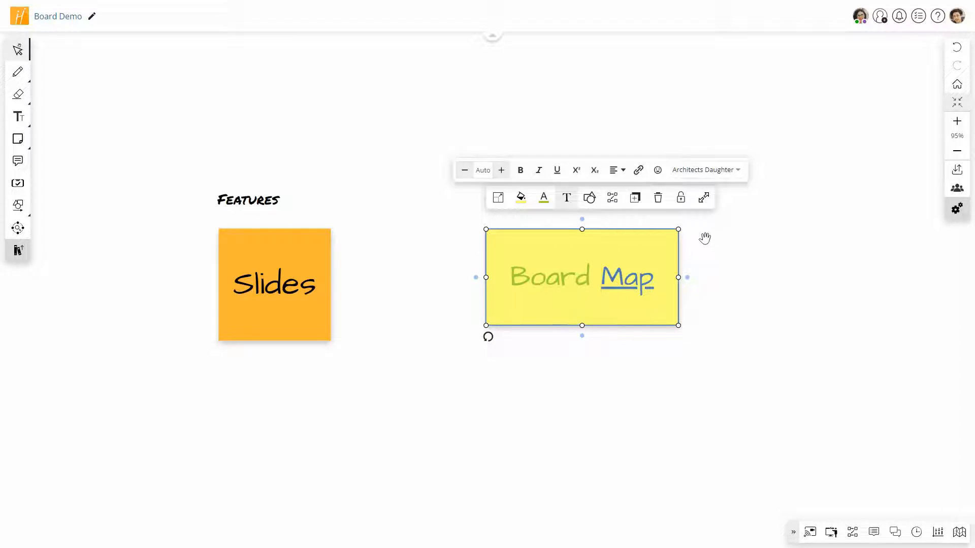
pyautogui.click(629, 283)
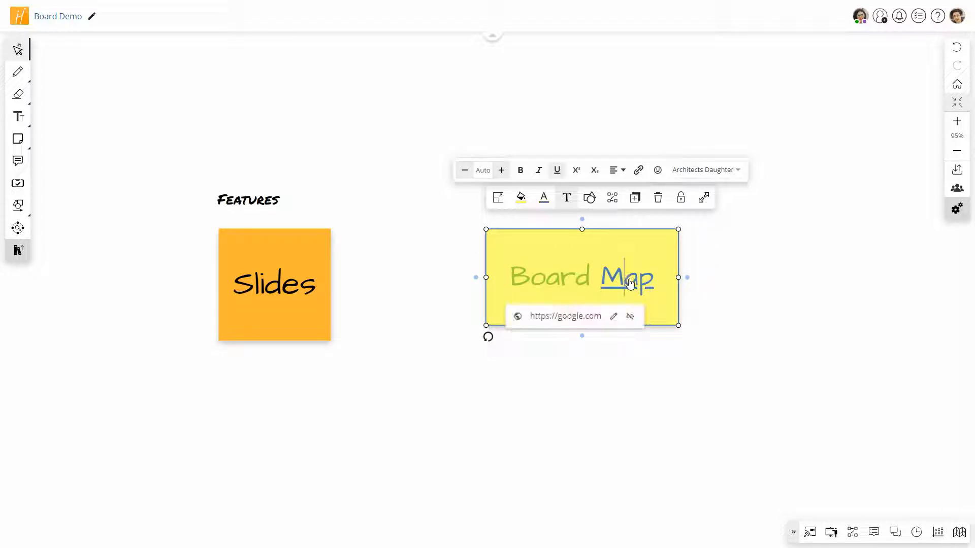
# - Insert a smiling face emoji after the word "Map" on the note
pyautogui.click(654, 277)
pyautogui.click(658, 171)
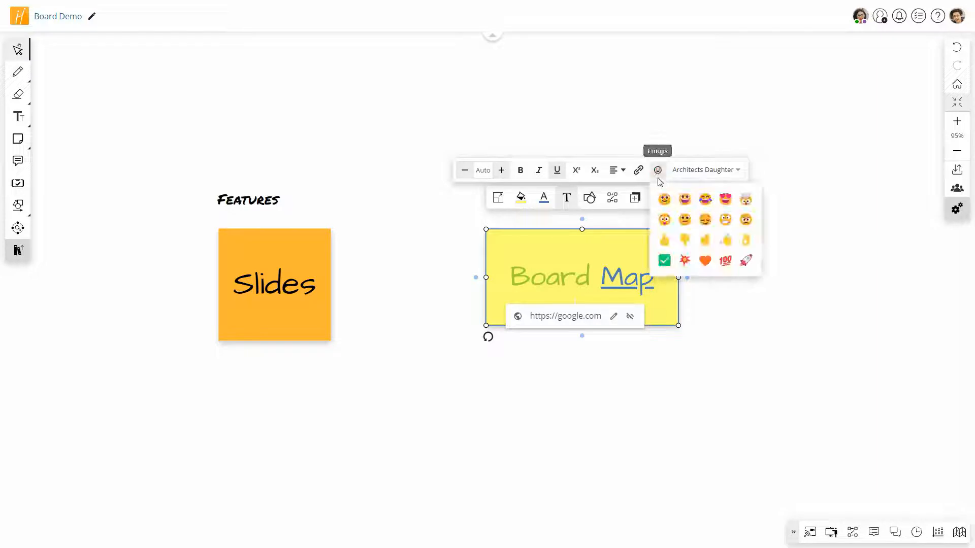
pyautogui.click(664, 199)
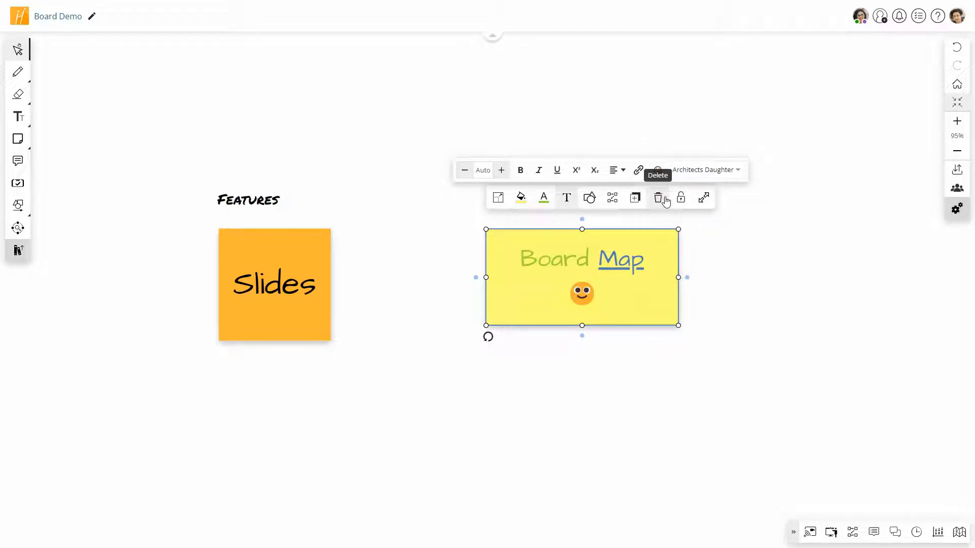
# - Switch the Board Map note to a trapezoid shape and back to a rectangular sticky note
pyautogui.click(590, 200)
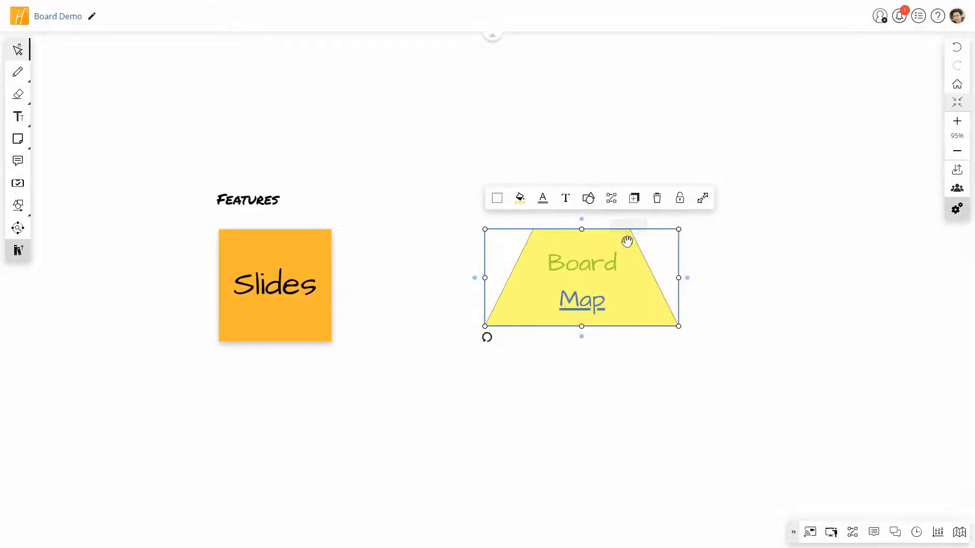
pyautogui.click(629, 246)
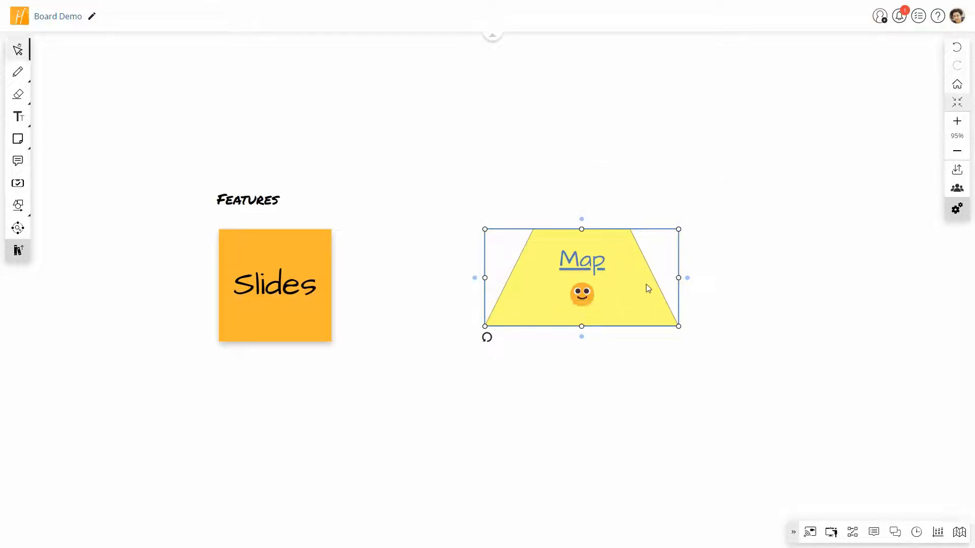
pyautogui.click(590, 201)
pyautogui.click(591, 314)
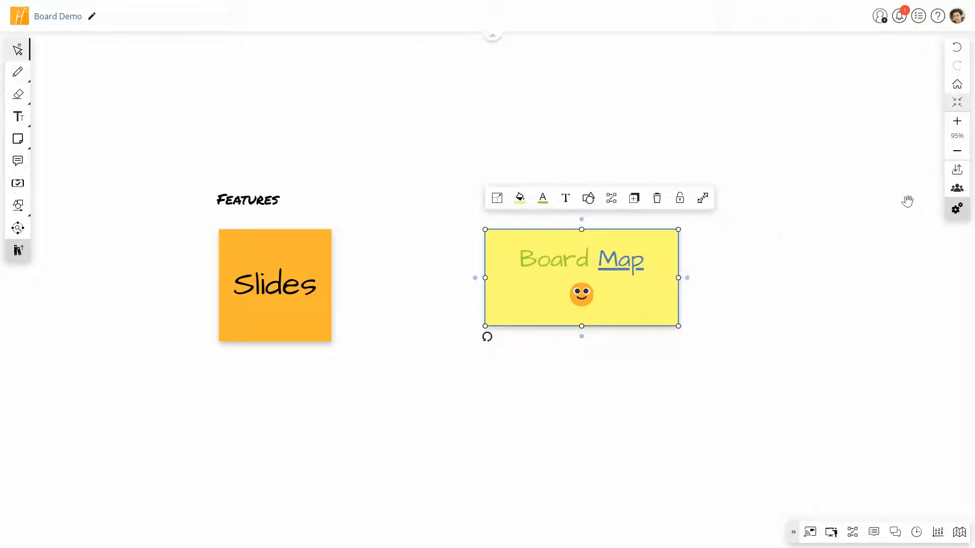
# - Turn on Show Educational Tools in the board settings
pyautogui.click(955, 209)
pyautogui.click(928, 147)
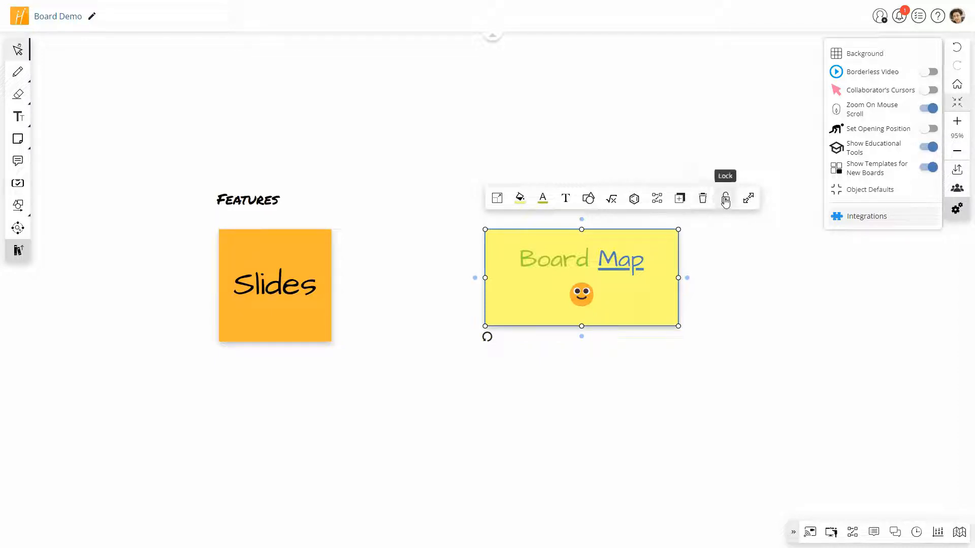
# - Zoom the board to fit the Board Map note and deselect the note
pyautogui.click(750, 199)
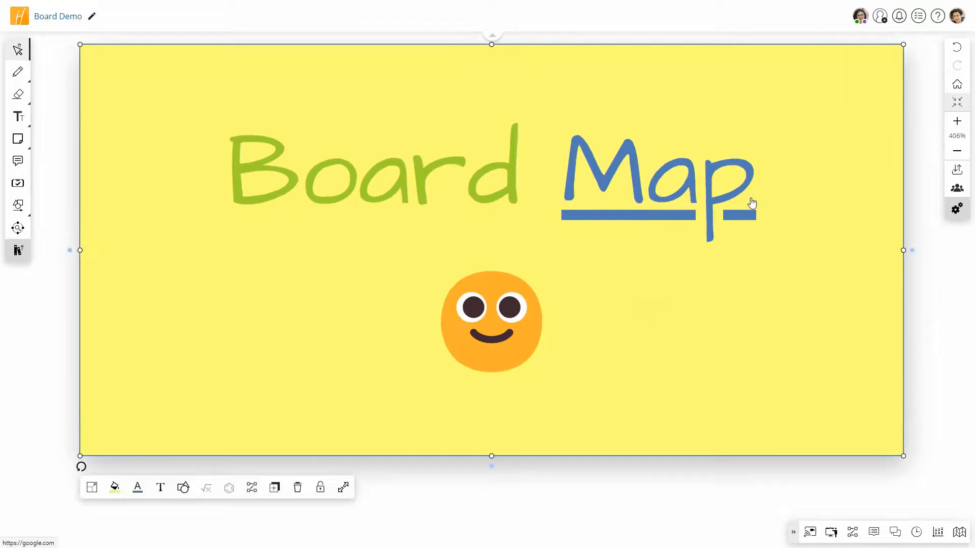
pyautogui.click(943, 300)
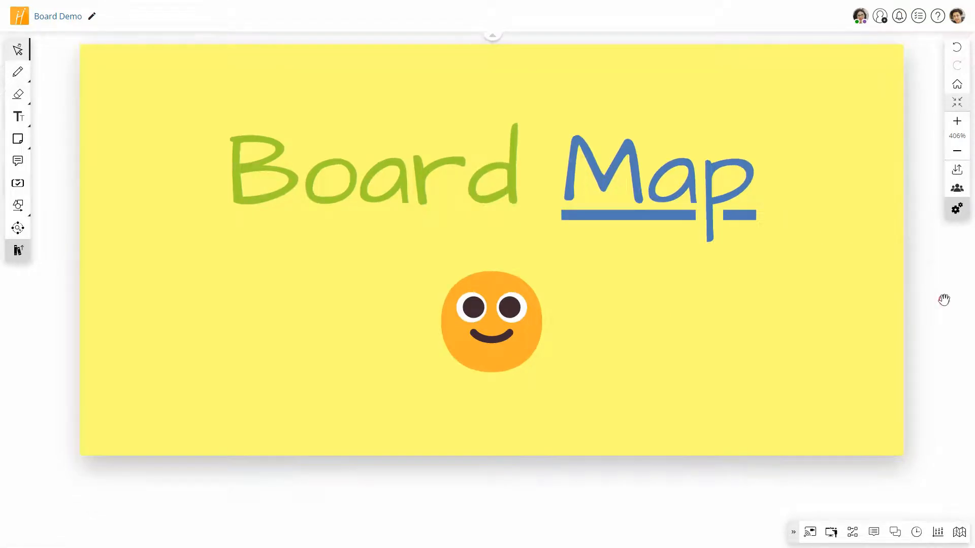
# - Duplicate the Slides note below the original with a connecting arrow and change the duplicate's text to "Map"
pyautogui.hotkey('ctrl', '0')
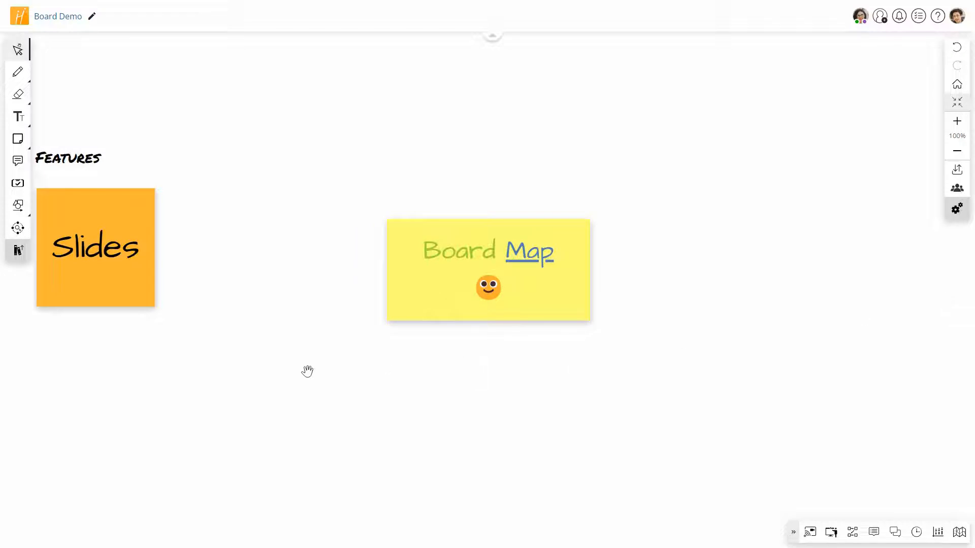
pyautogui.moveTo(295, 372); pyautogui.dragTo(445, 294)
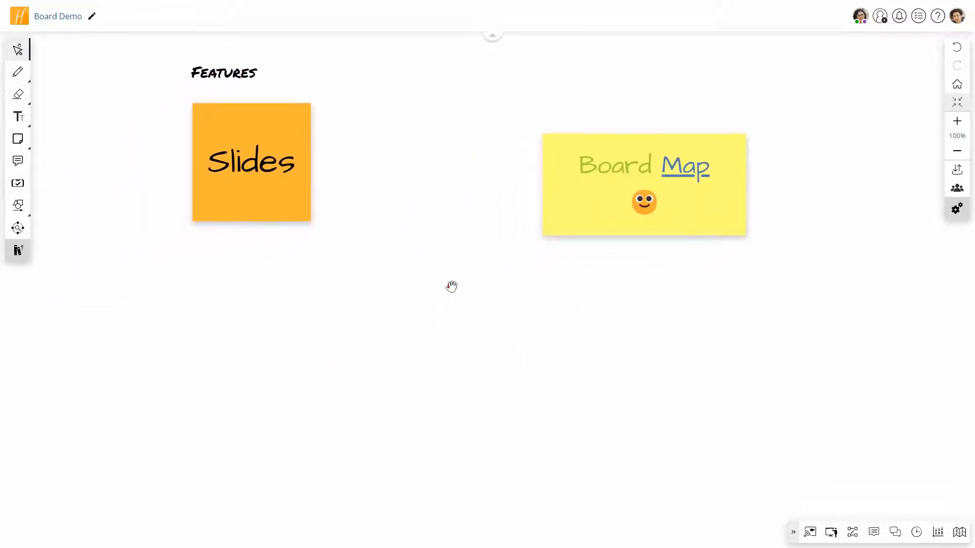
pyautogui.click(257, 212)
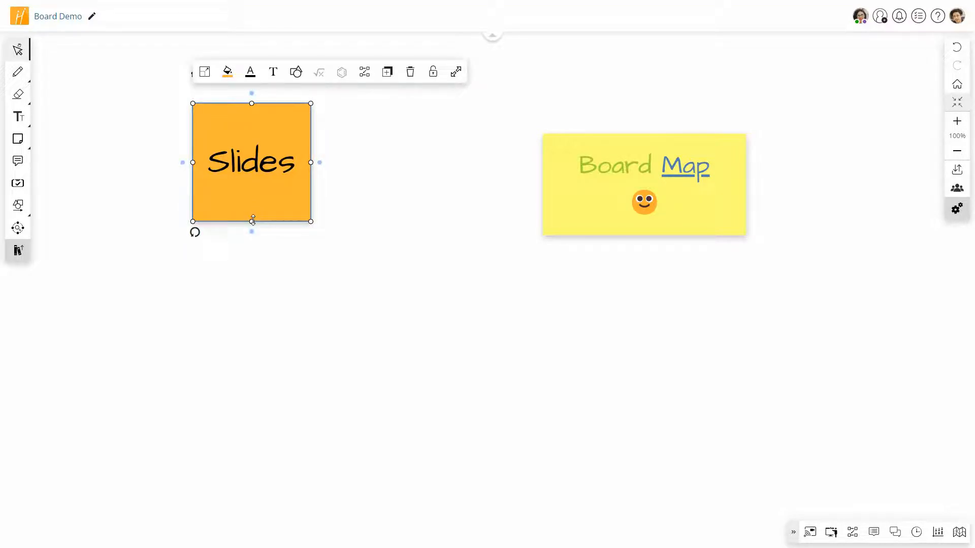
pyautogui.moveTo(252, 233); pyautogui.dragTo(252, 328)
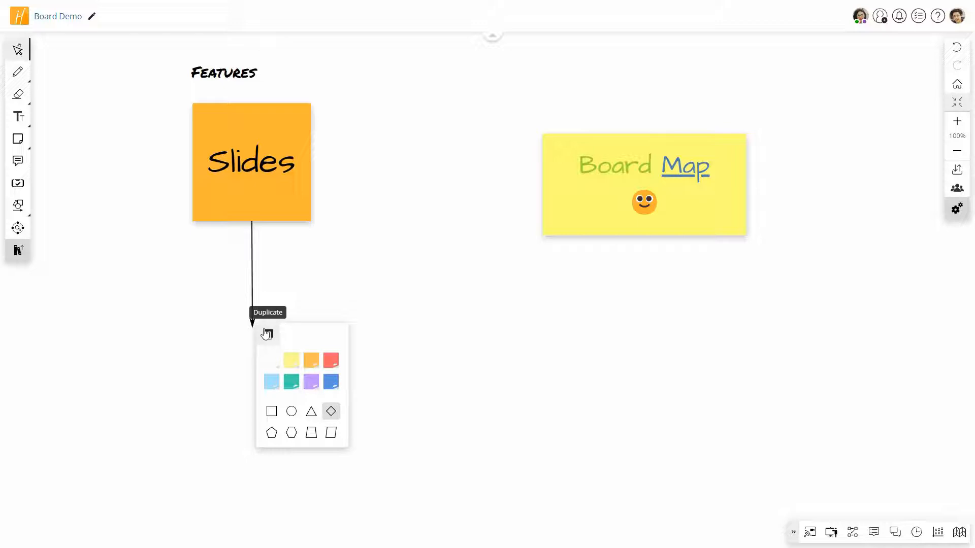
pyautogui.click(268, 334)
pyautogui.click(253, 384)
pyautogui.doubleClick(252, 385)
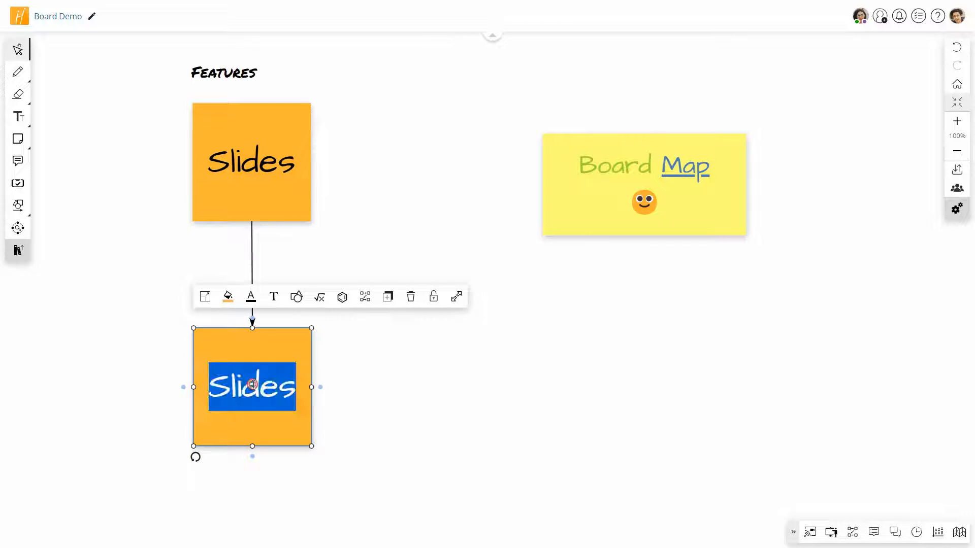
pyautogui.write('Map')
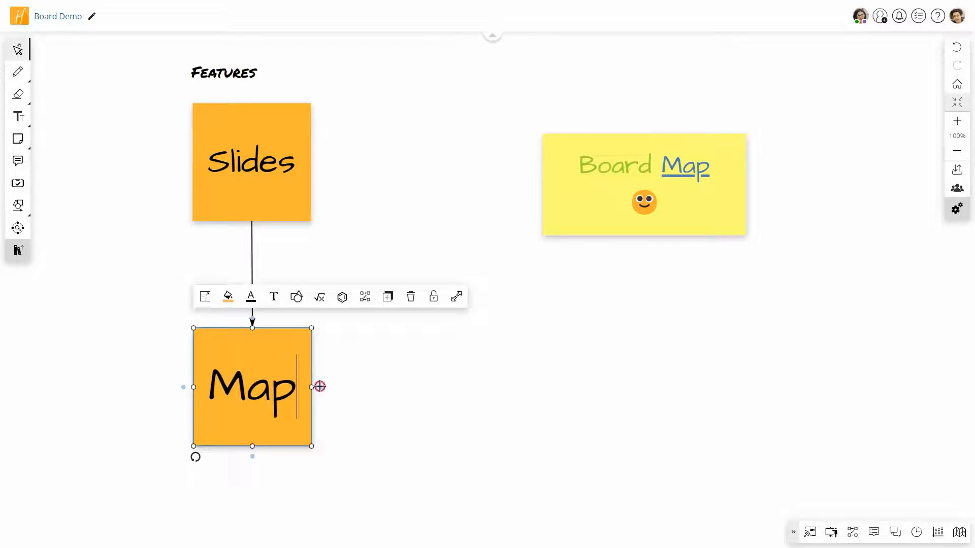
# - Connect the orange Map note to a new diamond shape, enlarge the diamond and label it "Decide"
pyautogui.moveTo(319, 386); pyautogui.dragTo(549, 430)
pyautogui.click(588, 412)
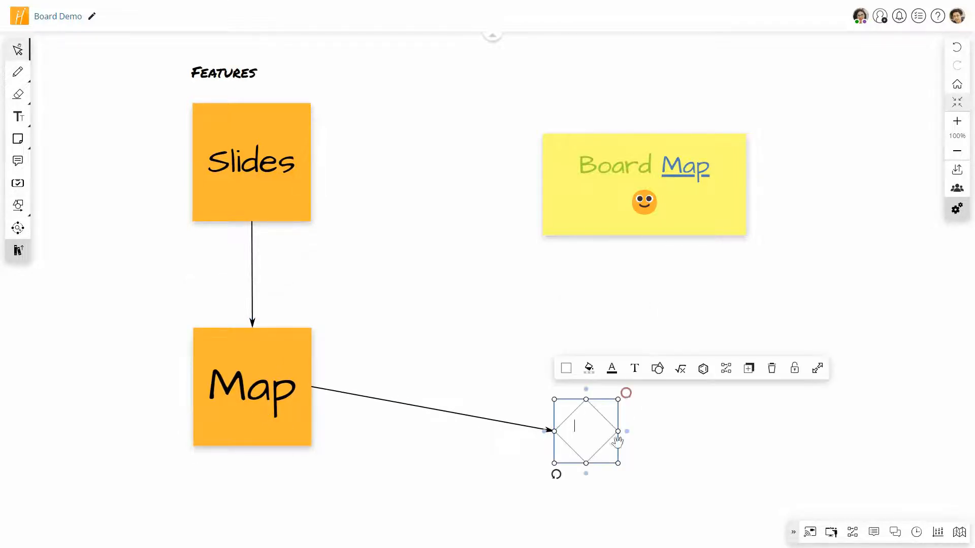
pyautogui.moveTo(618, 463); pyautogui.dragTo(687, 494)
pyautogui.click(599, 443)
pyautogui.write('Dec')
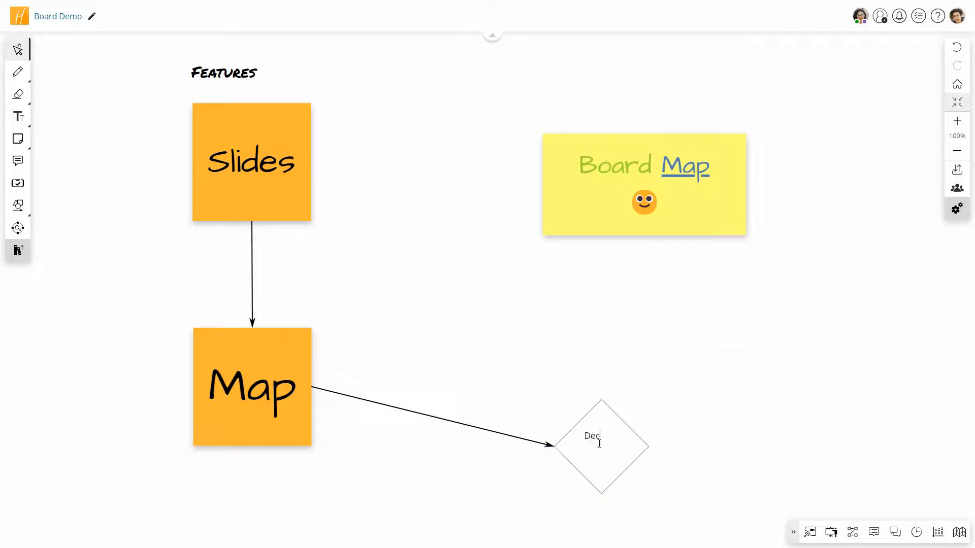
pyautogui.write('ide')
pyautogui.press('Escape')
# - Format the Decide diamond with bold, vertically centred text and a dark green fill
pyautogui.click(635, 368)
pyautogui.click(602, 340)
pyautogui.click(699, 341)
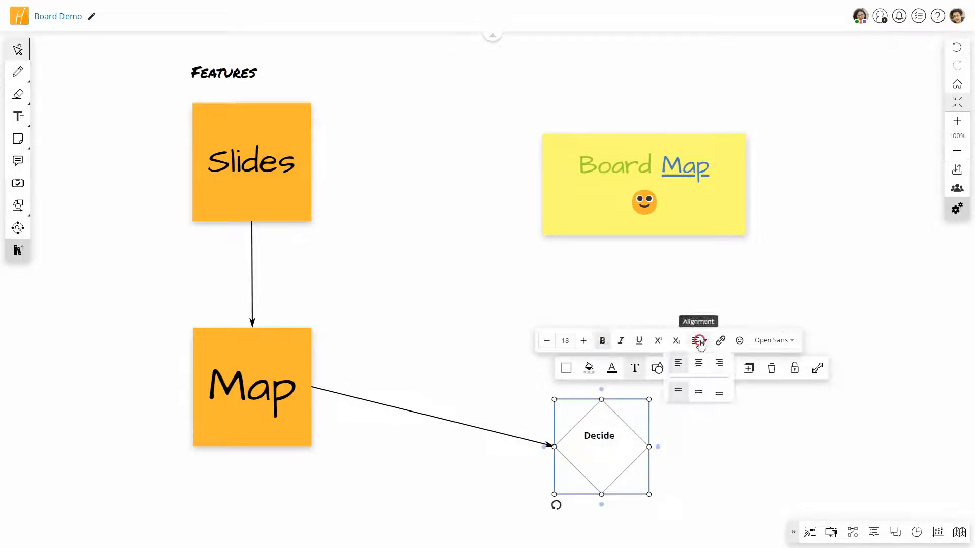
pyautogui.click(699, 392)
pyautogui.click(589, 369)
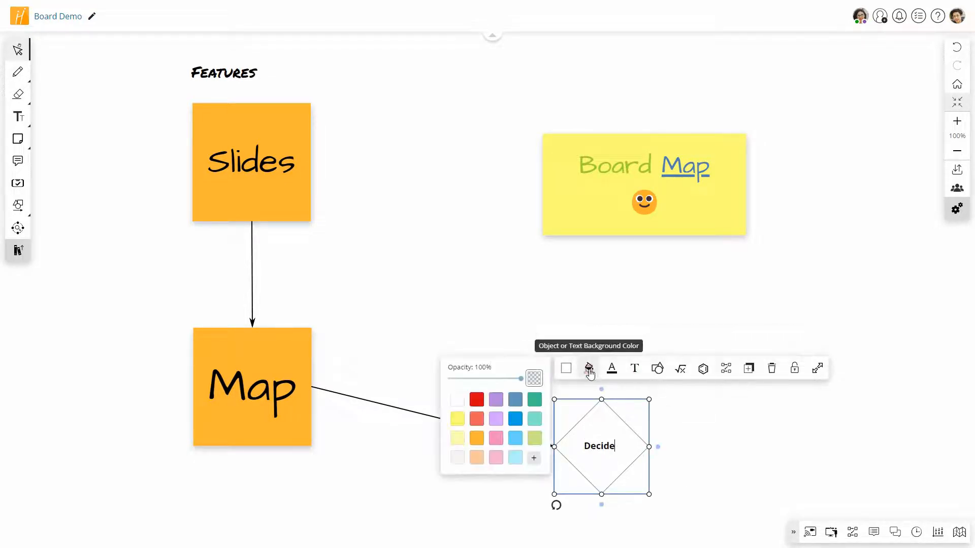
pyautogui.click(534, 400)
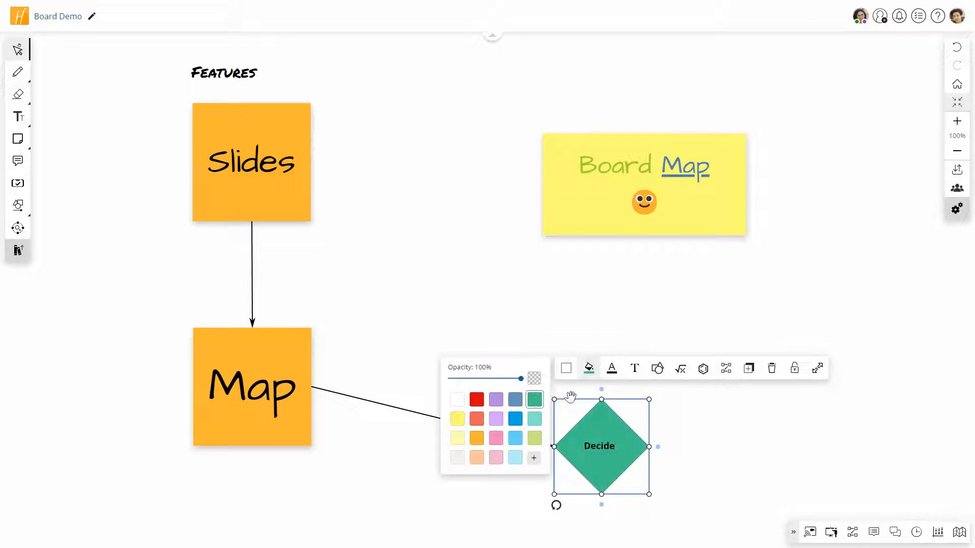
# - Connect the Decide diamond to the Board Map note and reposition both so the arrows run straight
pyautogui.moveTo(602, 391); pyautogui.dragTo(644, 241)
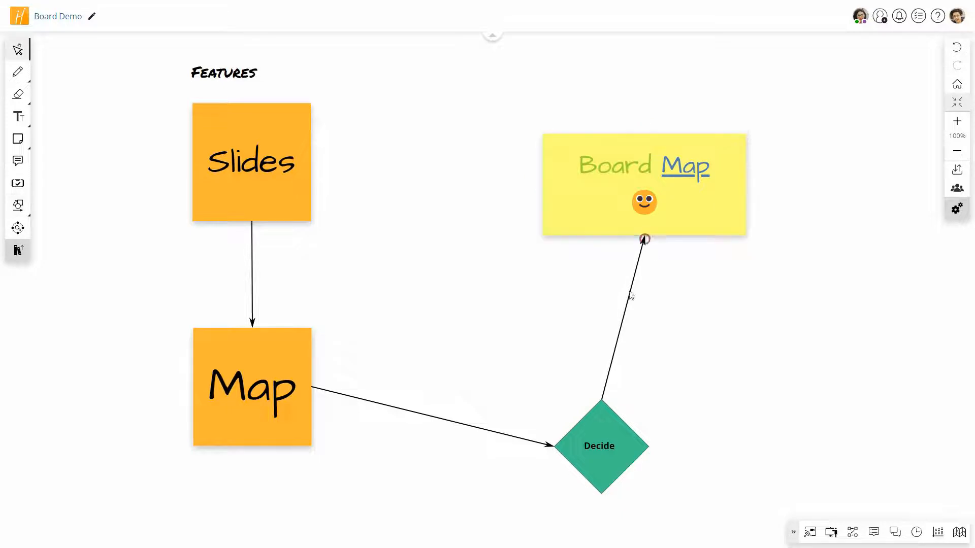
pyautogui.click(625, 313)
pyautogui.moveTo(606, 434); pyautogui.dragTo(682, 436)
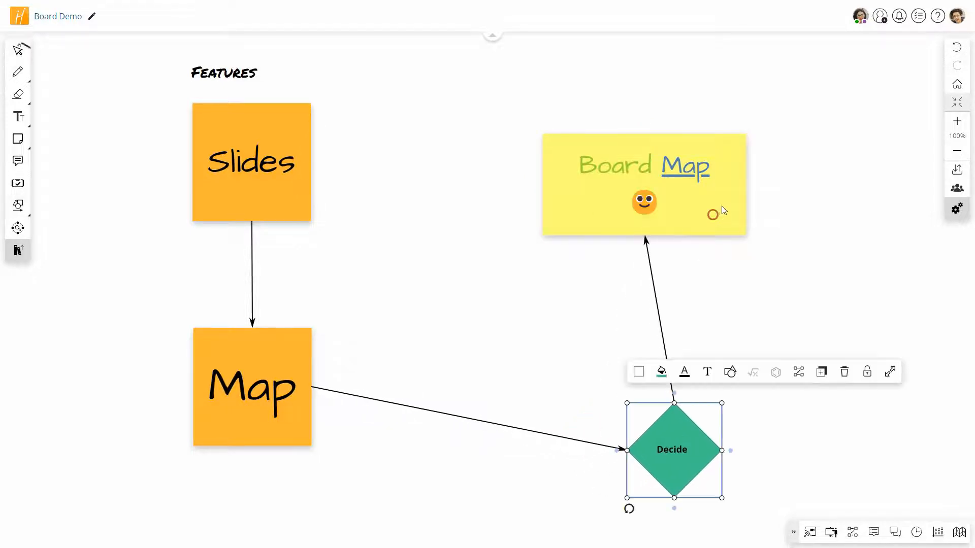
pyautogui.moveTo(714, 218); pyautogui.dragTo(737, 196)
pyautogui.moveTo(685, 424); pyautogui.dragTo(670, 379)
pyautogui.click(528, 433)
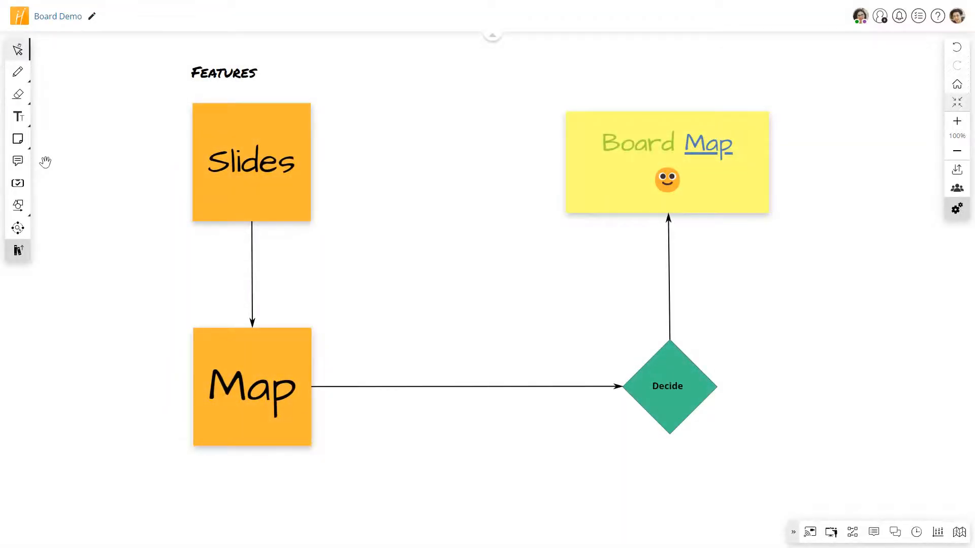
# - Post a comment titled "Collaboration Features" with the text "Chat" between the Slides and Board Map notes, and reopen it
pyautogui.click(19, 162)
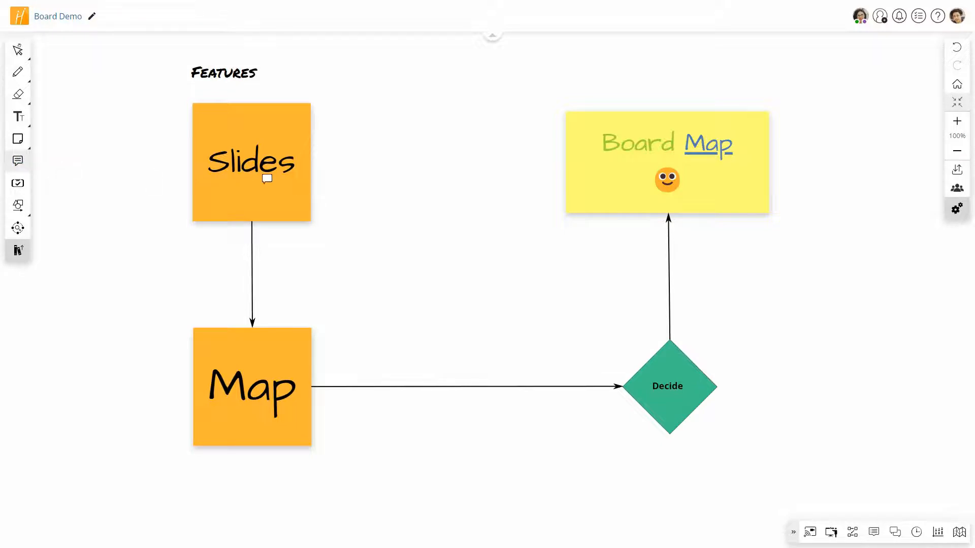
pyautogui.click(387, 184)
pyautogui.write('c')
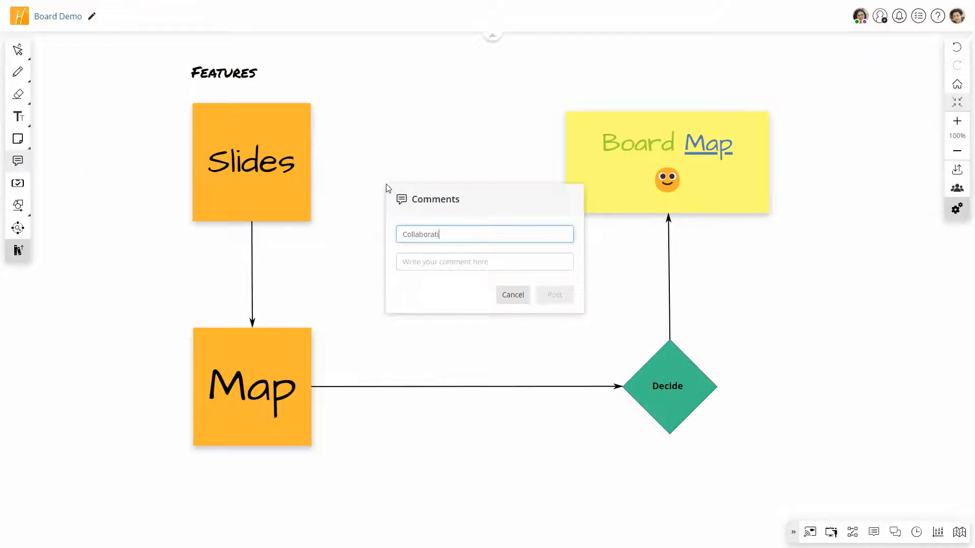
pyautogui.write('ollaboration Features')
pyautogui.press('Tab')
pyautogui.write('C')
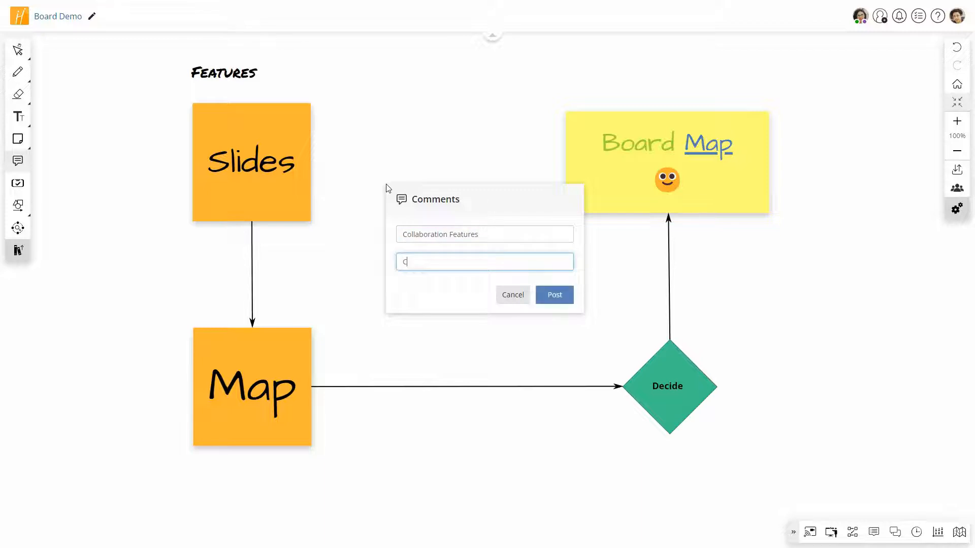
pyautogui.click(553, 294)
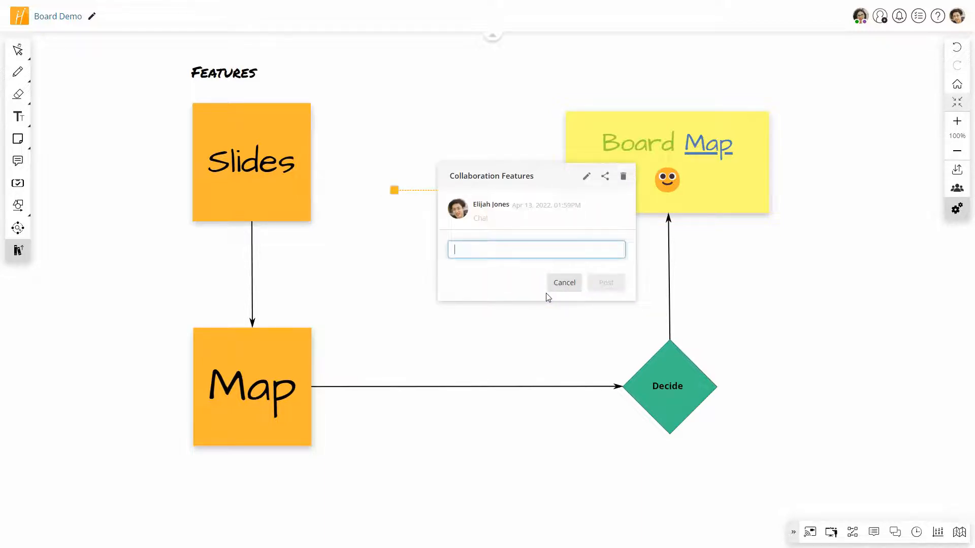
pyautogui.click(403, 270)
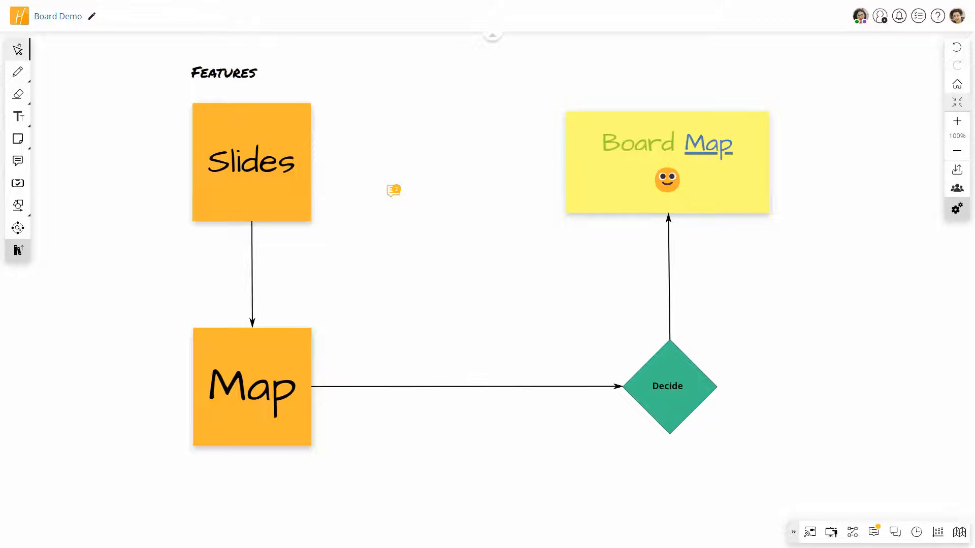
pyautogui.click(393, 196)
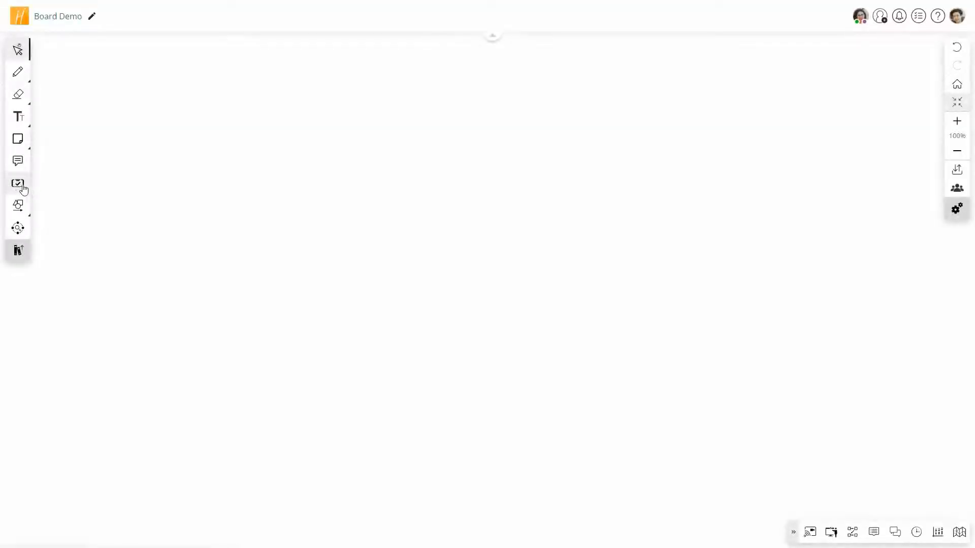
# - Add a task card titled "Website Design" in the middle of the empty board area
pyautogui.click(19, 185)
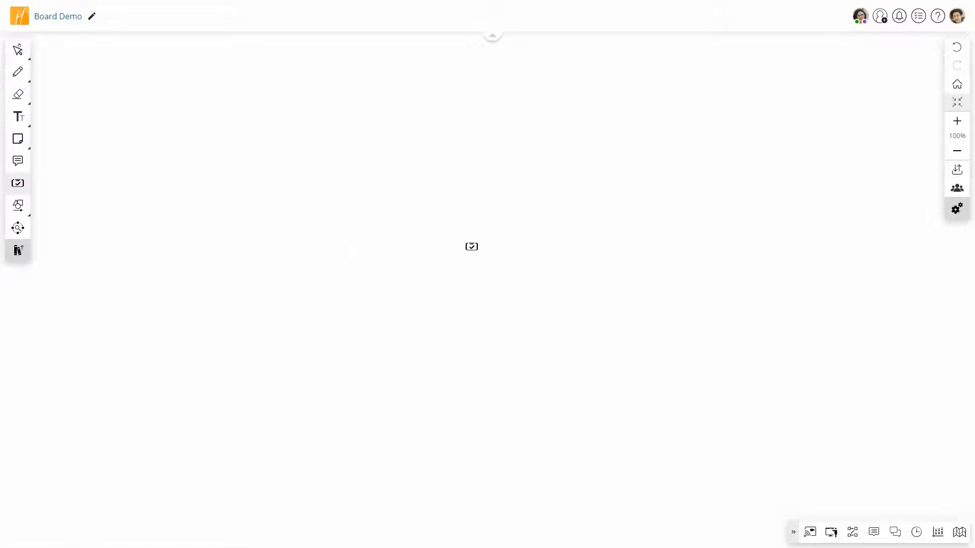
pyautogui.click(484, 241)
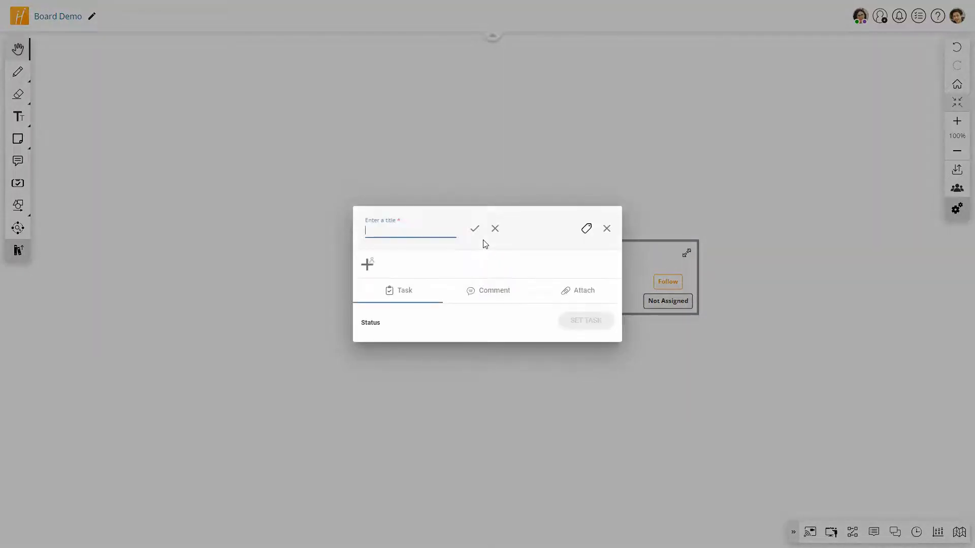
pyautogui.write('Website Design')
pyautogui.click(475, 228)
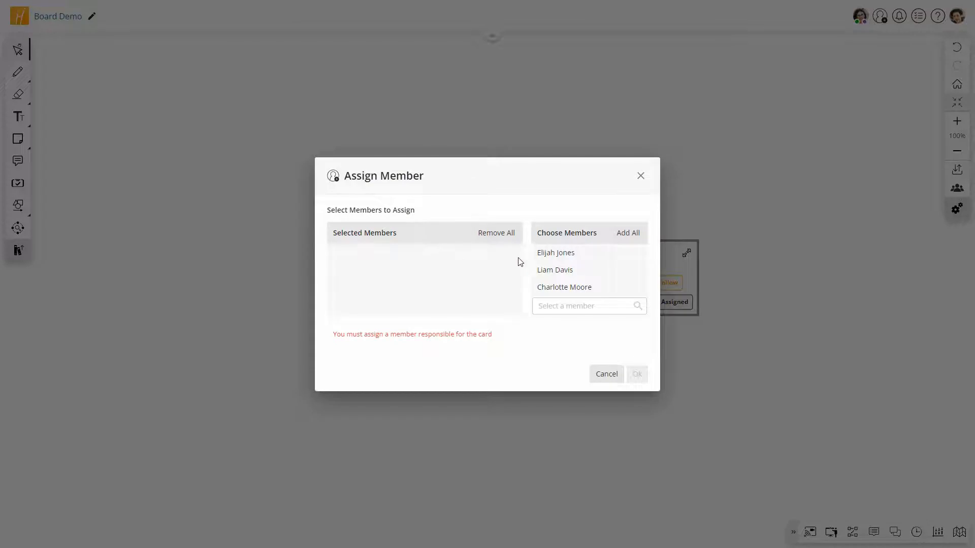
# - Assign the three listed members to the card, in order, as Responsible, Supervisor and Collaborator
pyautogui.click(543, 253)
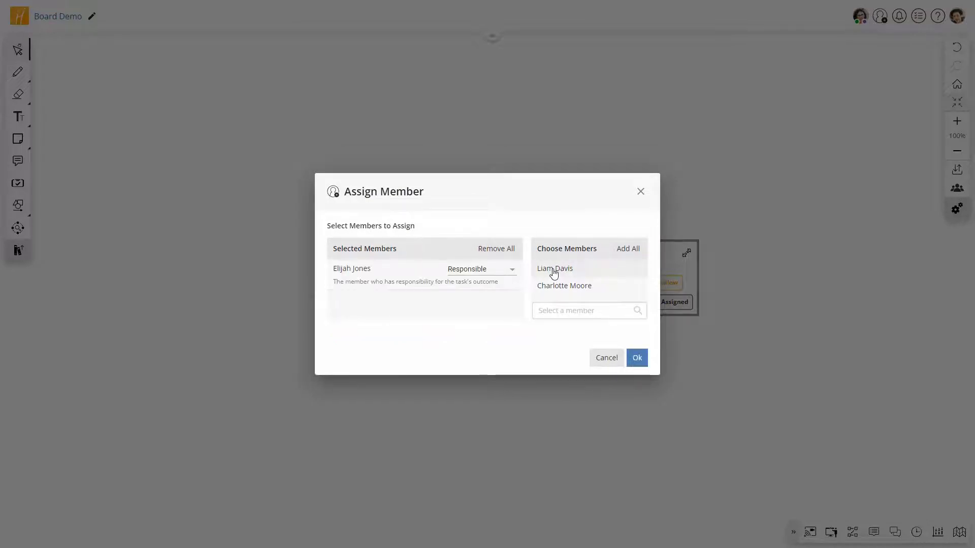
pyautogui.click(553, 272)
pyautogui.click(500, 300)
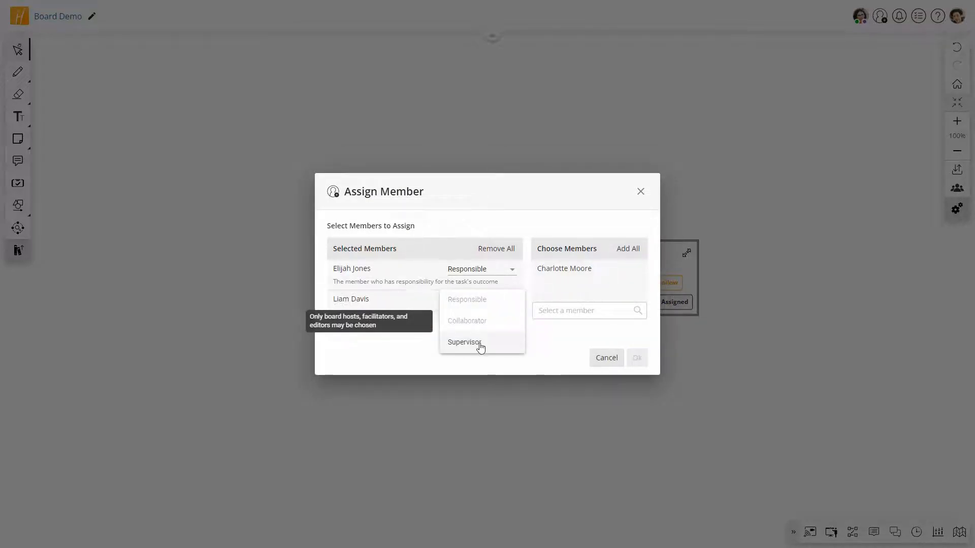
pyautogui.click(465, 342)
pyautogui.click(558, 269)
pyautogui.click(483, 319)
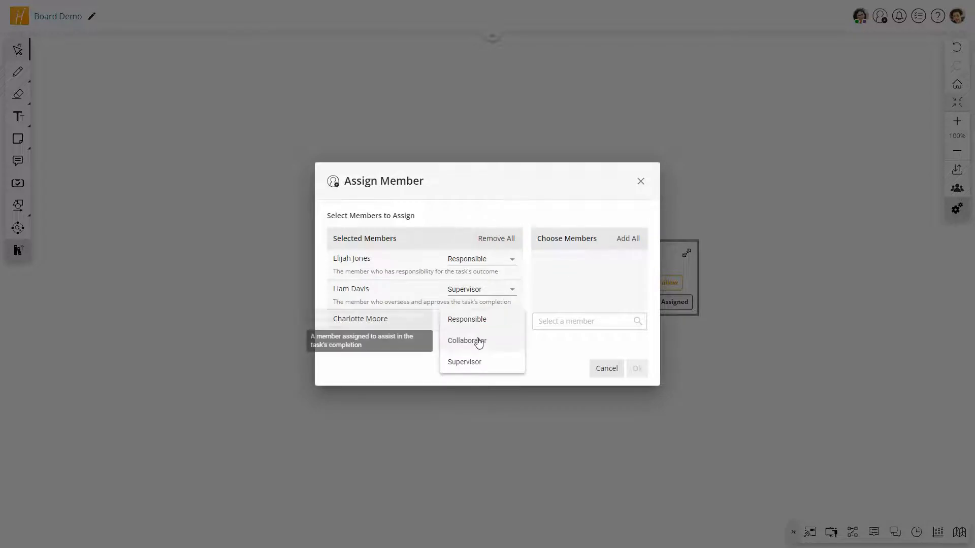
pyautogui.click(479, 341)
pyautogui.click(637, 368)
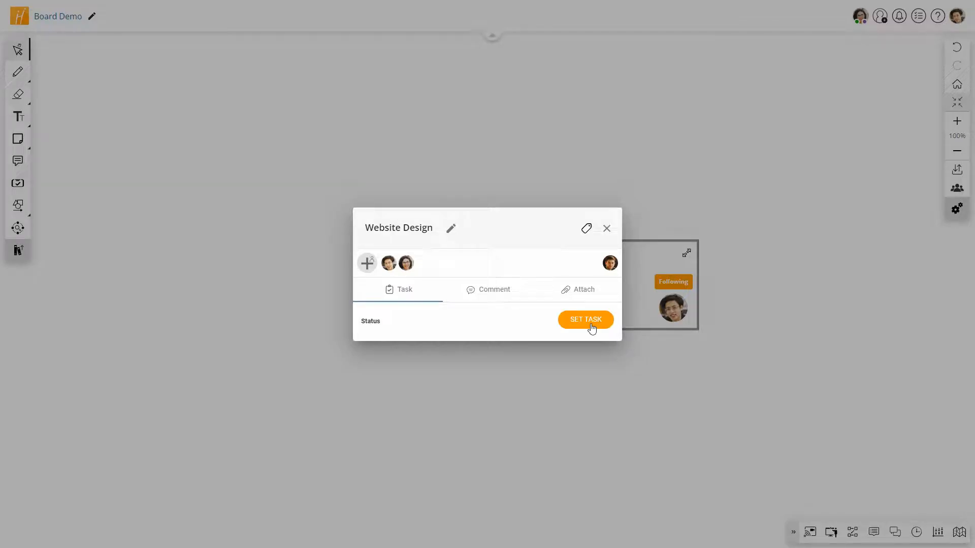
# - Create the card's task with High priority and a start/due date range of 4/19/2022 – 4/29/2022
pyautogui.click(591, 320)
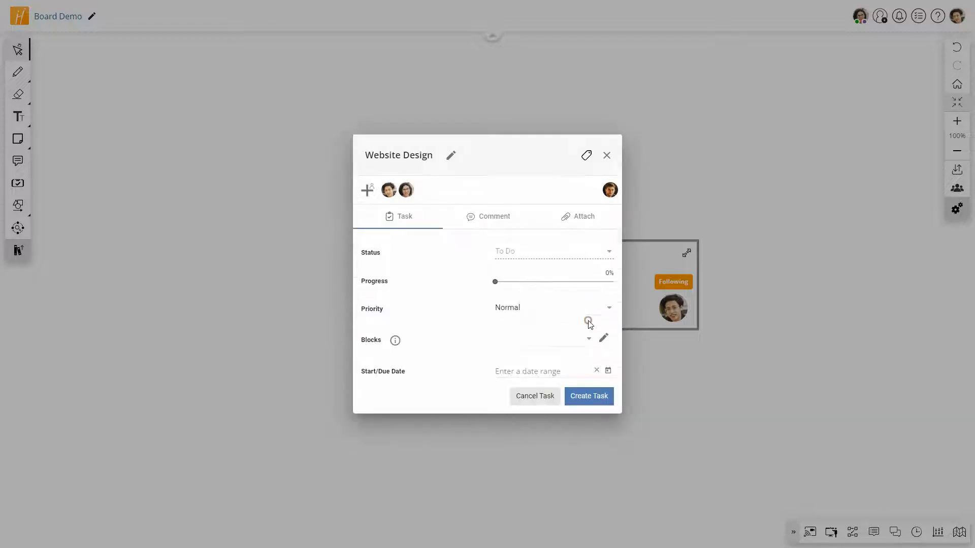
pyautogui.click(562, 310)
pyautogui.click(540, 330)
pyautogui.click(608, 370)
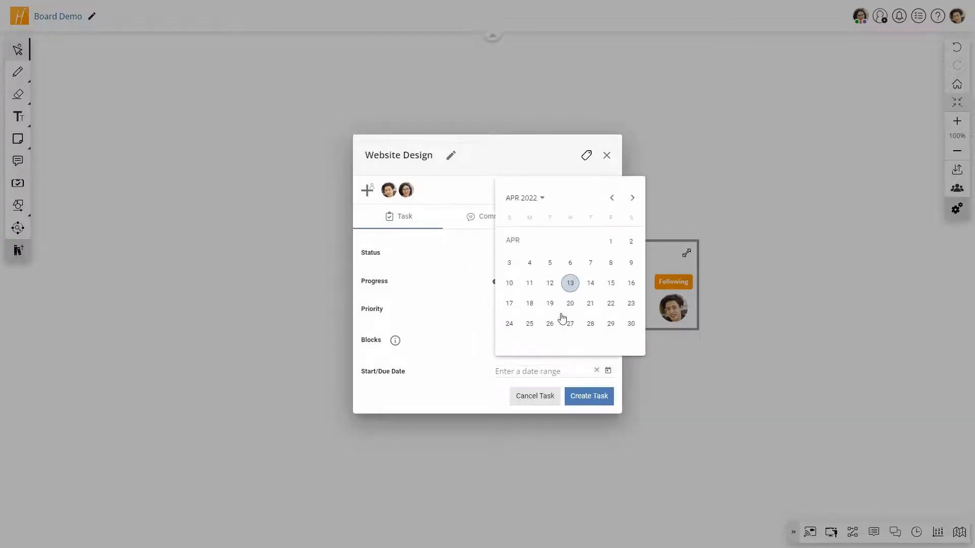
pyautogui.click(549, 304)
pyautogui.click(611, 323)
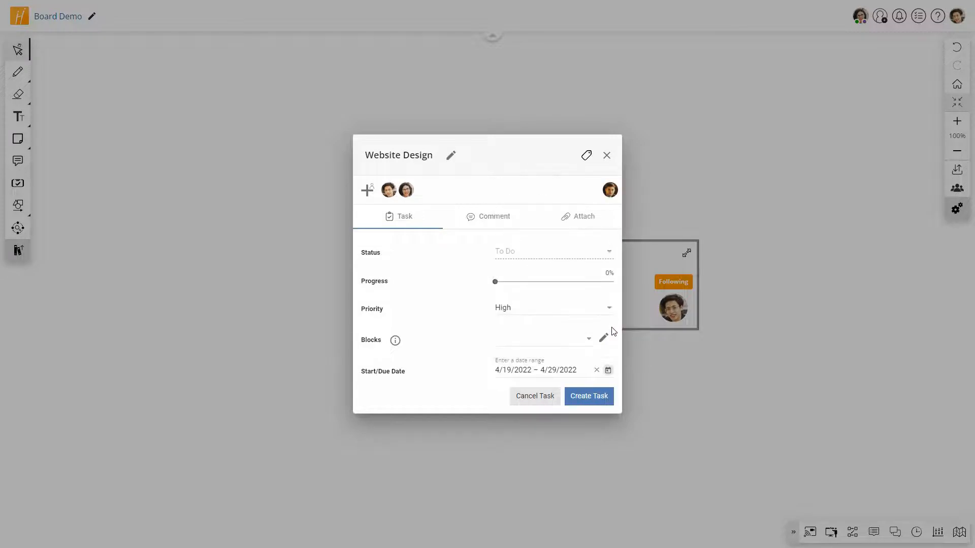
pyautogui.click(590, 397)
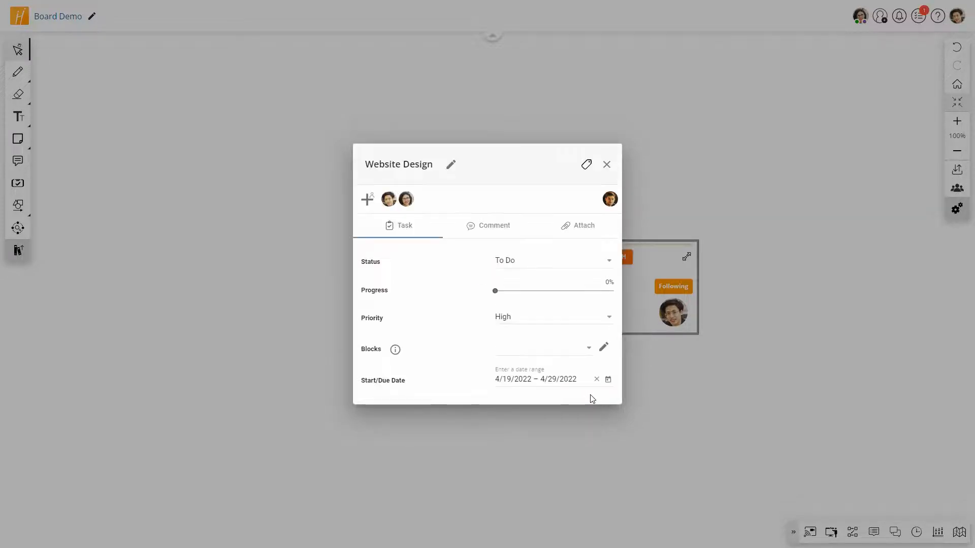
# - View the card's comment and attachment sections, and create a card label named "Design"
pyautogui.click(497, 230)
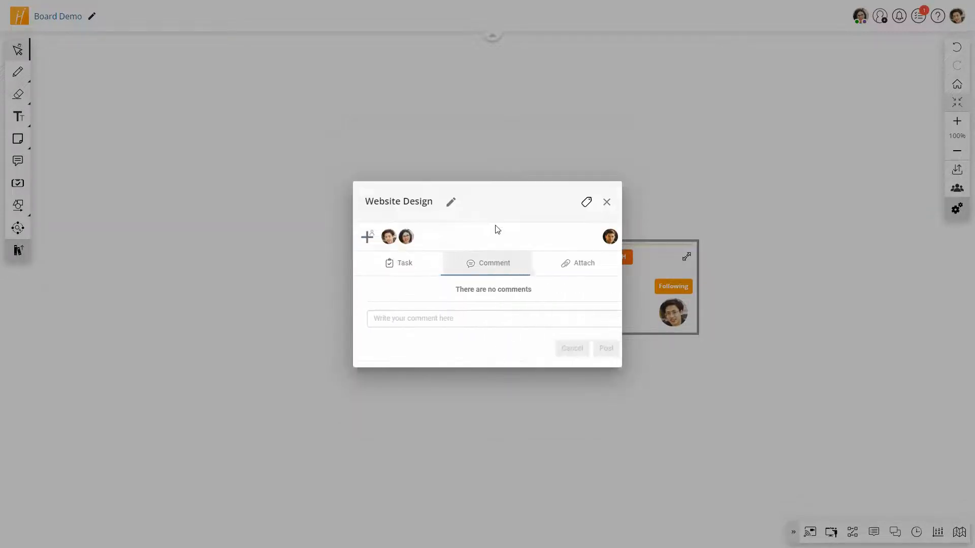
pyautogui.click(581, 264)
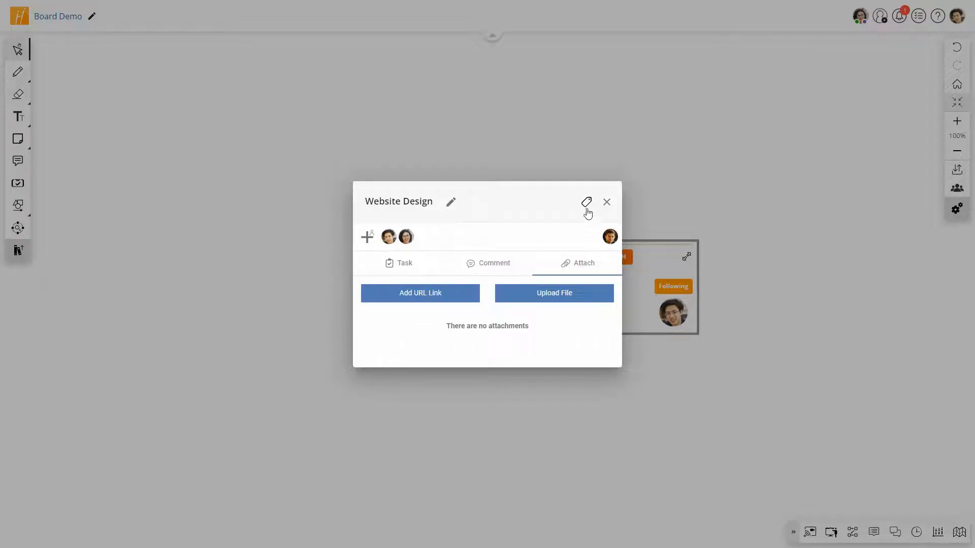
pyautogui.click(587, 204)
pyautogui.click(482, 267)
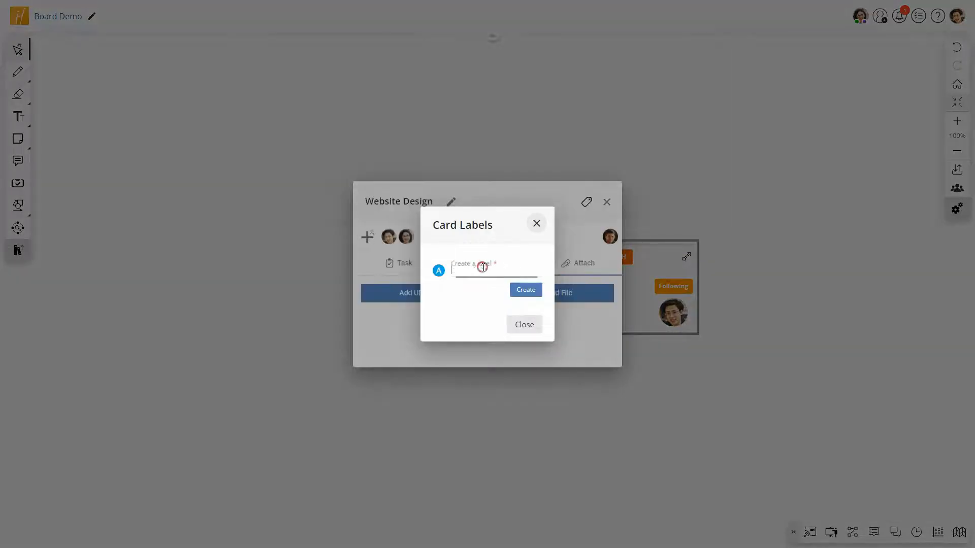
pyautogui.write('Design')
pyautogui.click(522, 289)
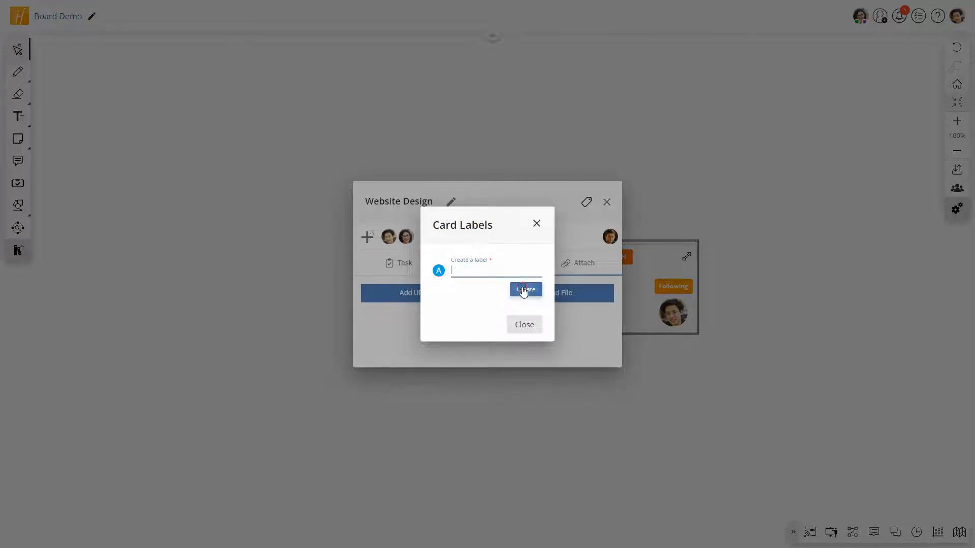
# - Close the card, review the notifications and task list, and jump to the Website Design card from its task link
pyautogui.click(526, 335)
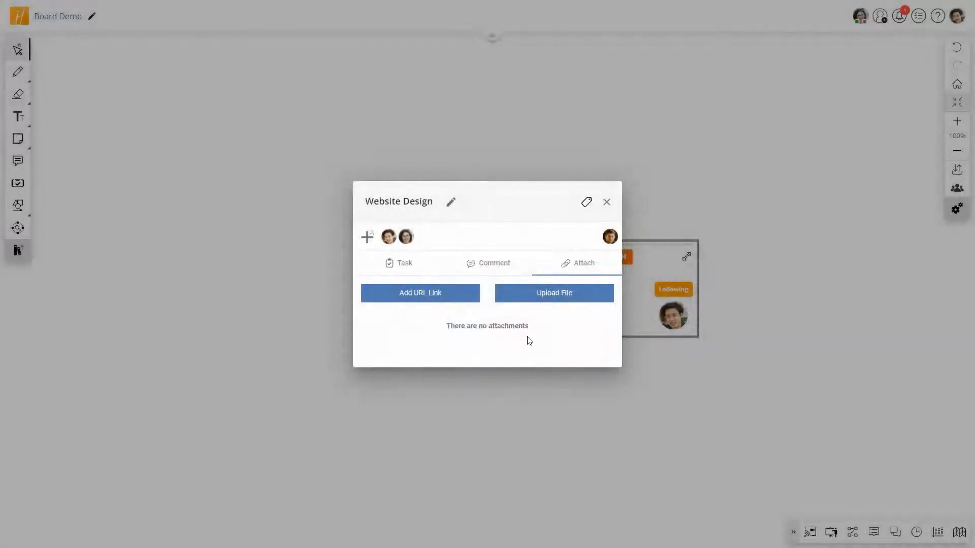
pyautogui.click(607, 202)
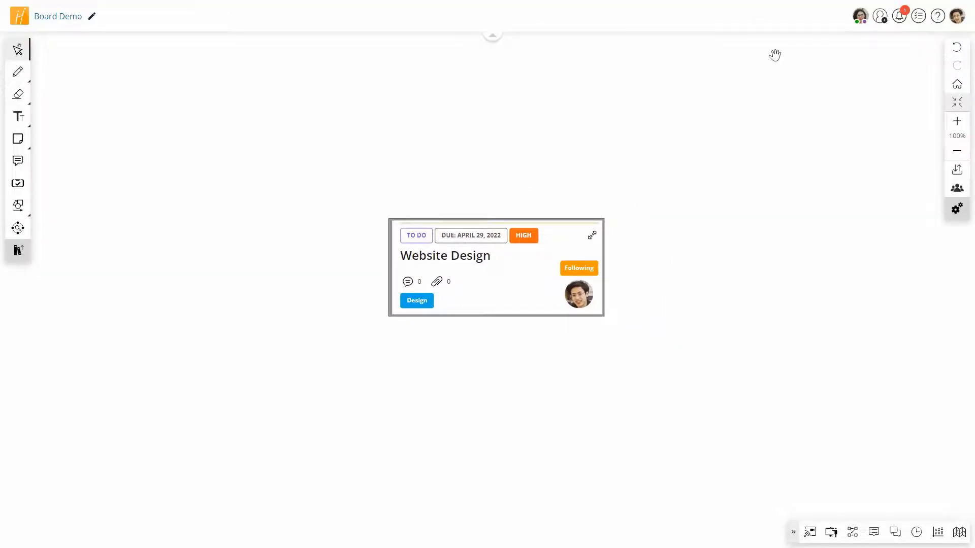
pyautogui.click(899, 17)
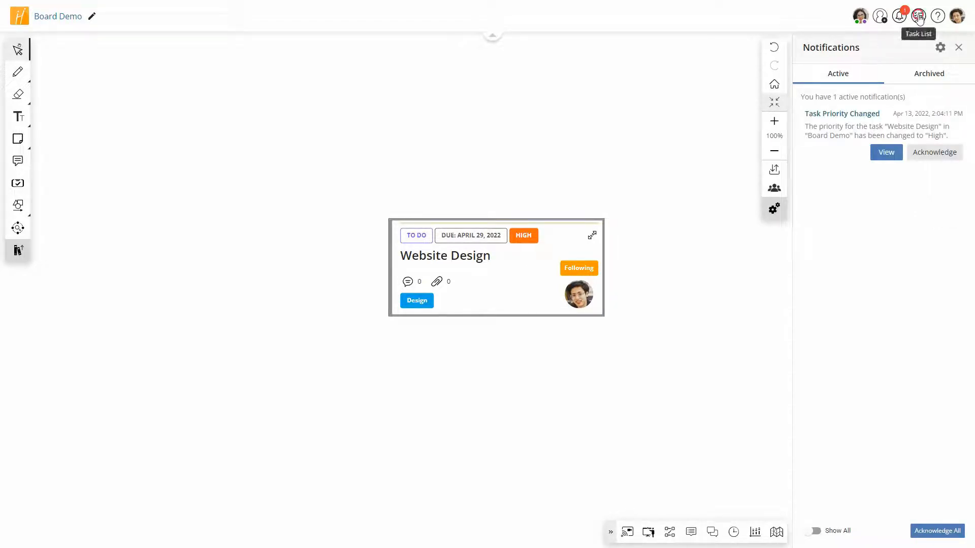
pyautogui.click(918, 17)
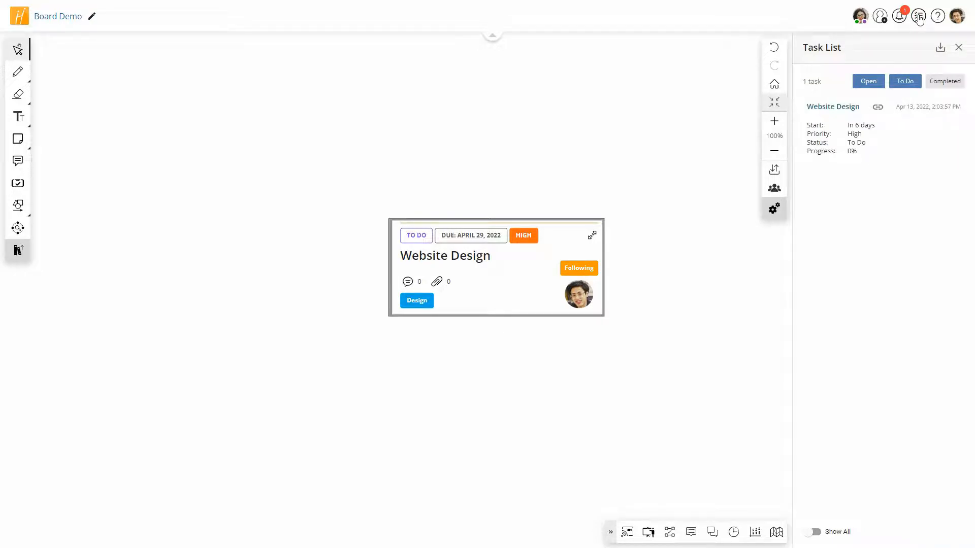
pyautogui.moveTo(727, 123); pyautogui.dragTo(20, 359)
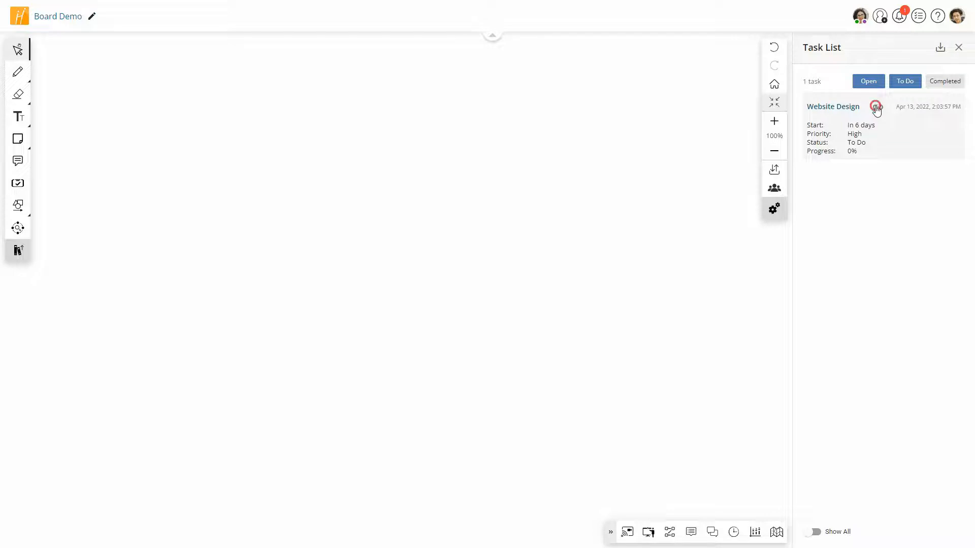
pyautogui.click(876, 107)
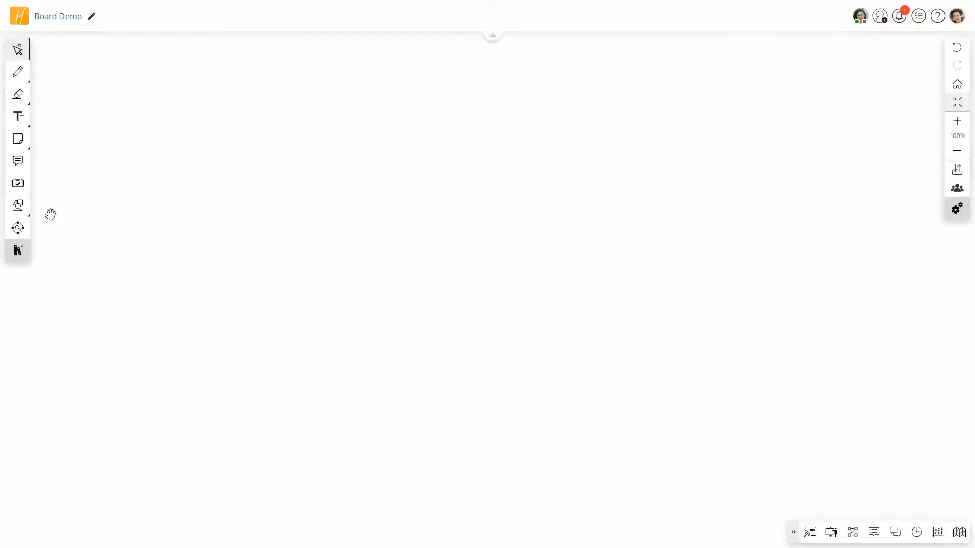
# - Add an oval speech bubble containing the text "Let's Talk!" in the upper-left area of the empty board space
pyautogui.click(19, 209)
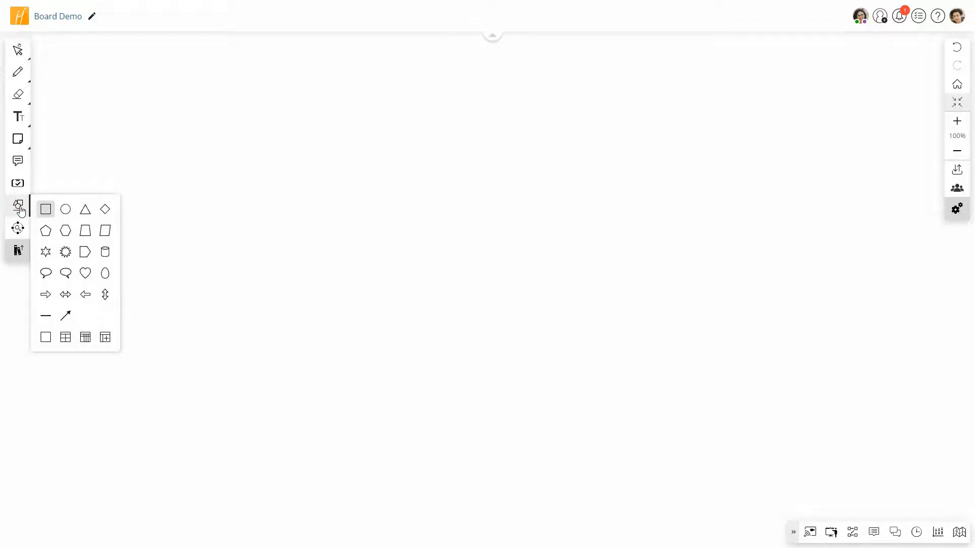
pyautogui.click(46, 273)
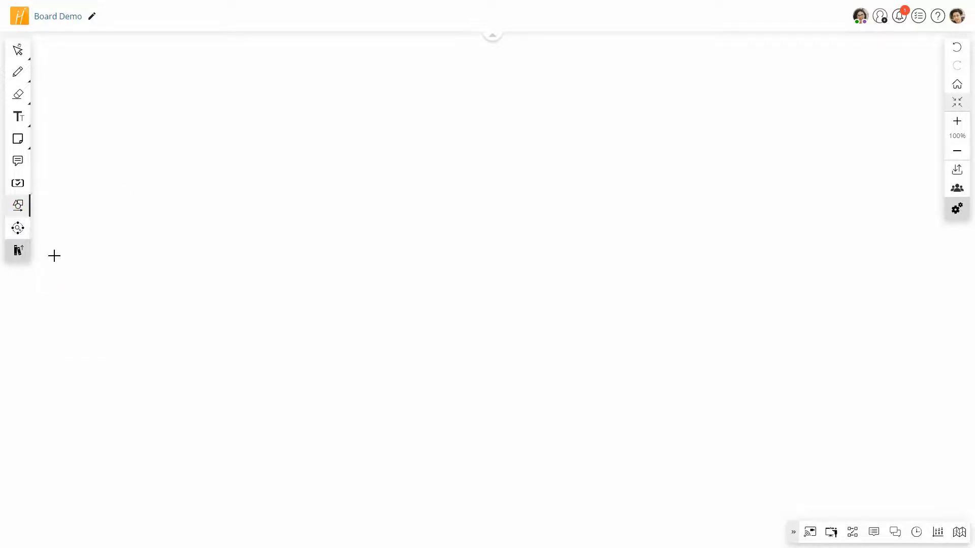
pyautogui.click(151, 118)
pyautogui.moveTo(157, 109); pyautogui.dragTo(120, 83)
pyautogui.click(157, 105)
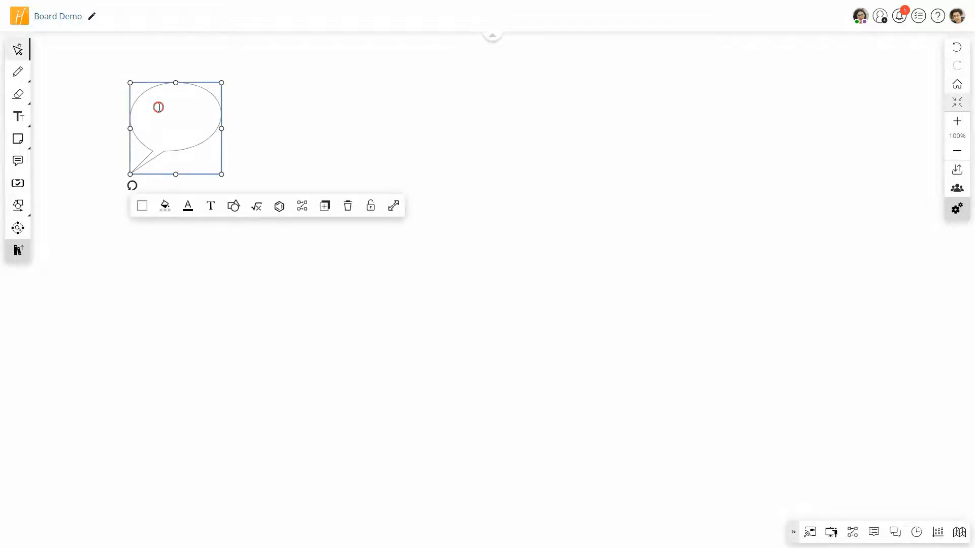
pyautogui.write("Let's Talk!")
pyautogui.press('Escape')
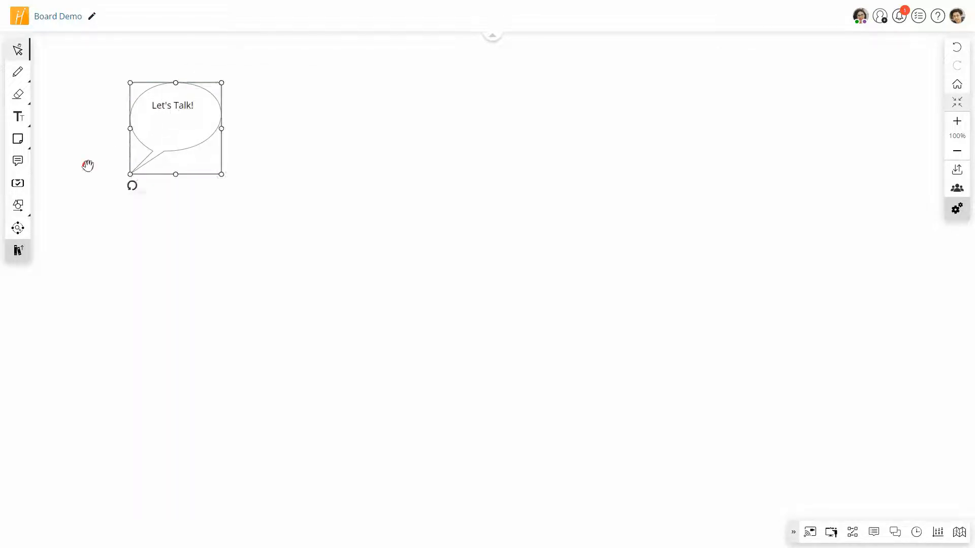
pyautogui.click(87, 162)
# - Draw a diagonal arrow rising toward the speech bubble from below and give it a hollow diamond arrowhead
pyautogui.click(18, 205)
pyautogui.click(66, 315)
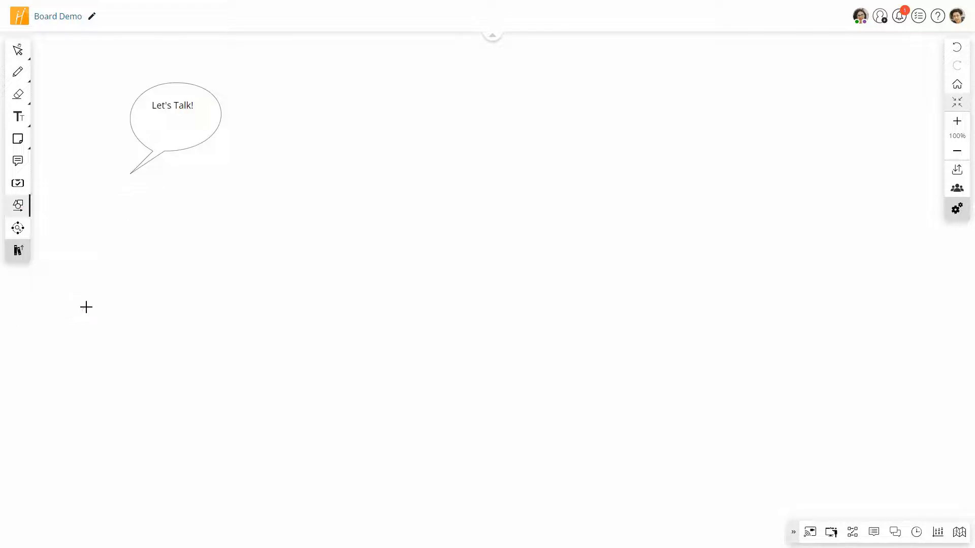
pyautogui.moveTo(88, 307); pyautogui.dragTo(178, 181)
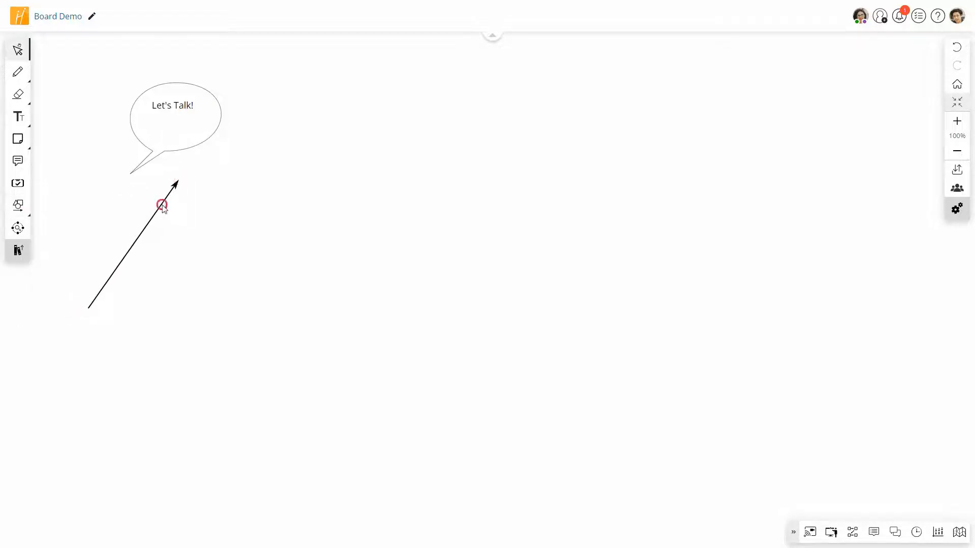
pyautogui.click(162, 205)
pyautogui.click(120, 151)
pyautogui.click(144, 199)
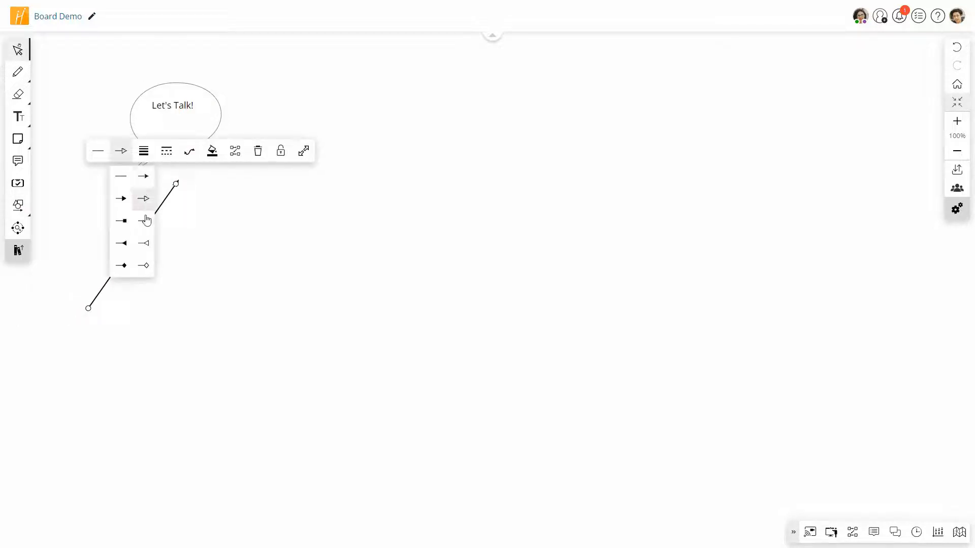
pyautogui.click(144, 265)
# - Style the arrow as a thick, dashed purple line and bend it from its midpoint
pyautogui.click(144, 151)
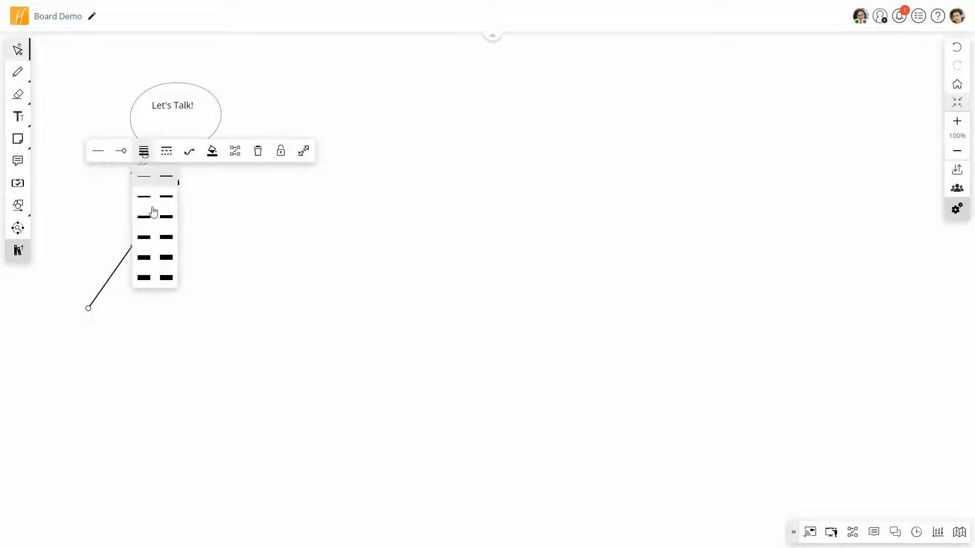
pyautogui.click(165, 216)
pyautogui.click(166, 151)
pyautogui.click(167, 196)
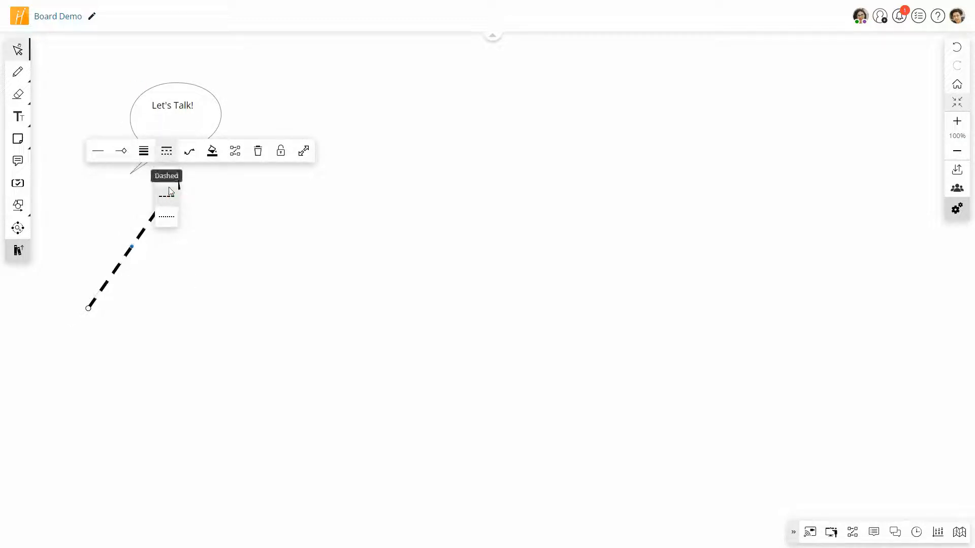
pyautogui.click(190, 151)
pyautogui.click(212, 151)
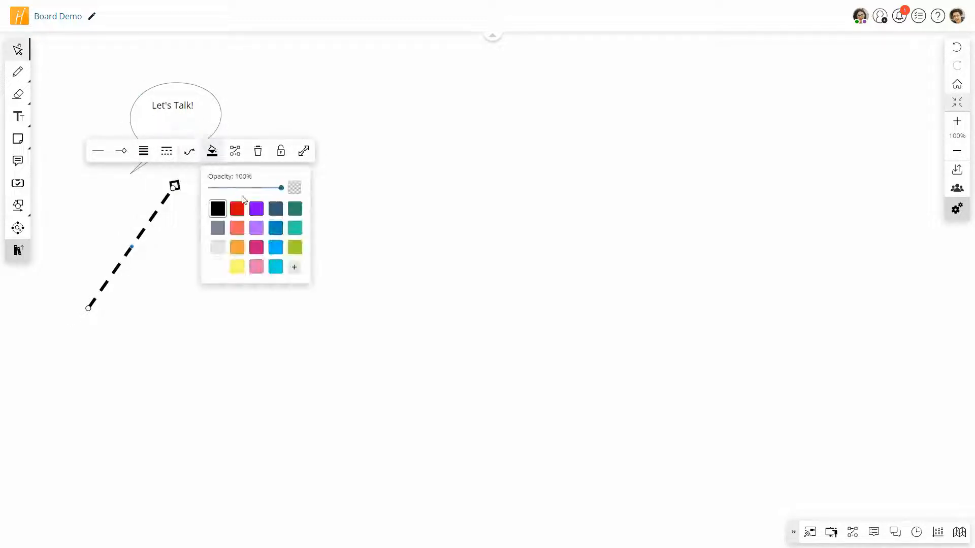
pyautogui.click(256, 210)
pyautogui.moveTo(134, 249); pyautogui.dragTo(204, 364)
pyautogui.moveTo(202, 274); pyautogui.dragTo(122, 232)
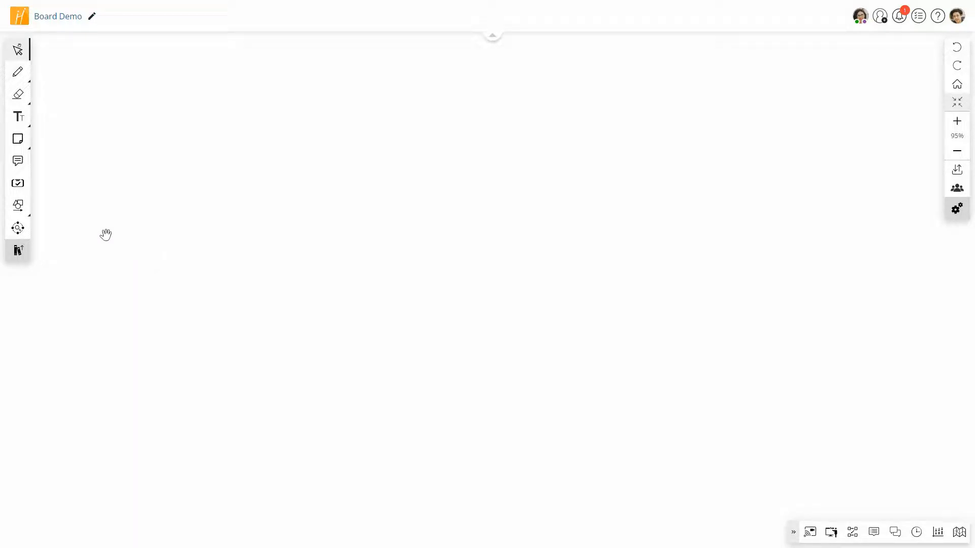
# - Set the border colour of all cells in the large layout grid to blue
pyautogui.click(17, 205)
pyautogui.click(104, 338)
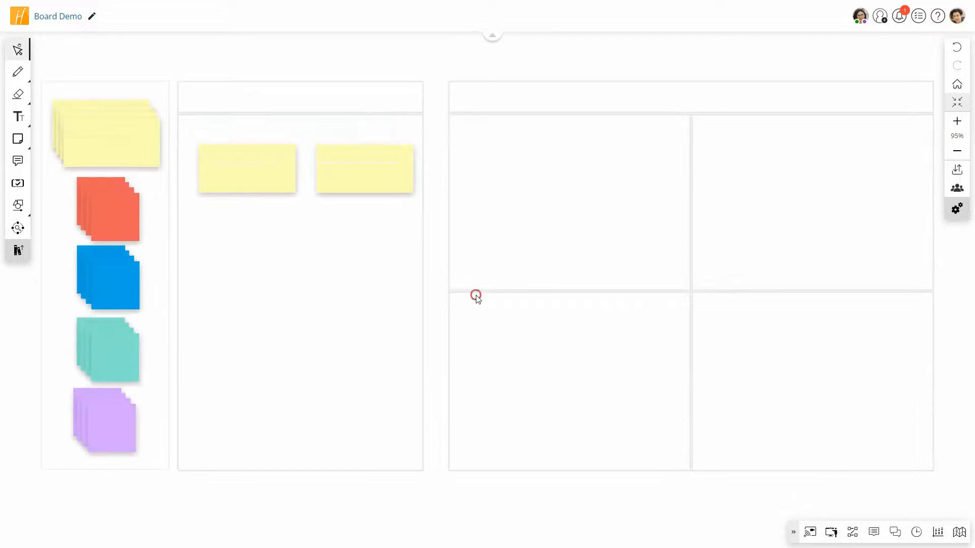
pyautogui.click(475, 298)
pyautogui.click(278, 503)
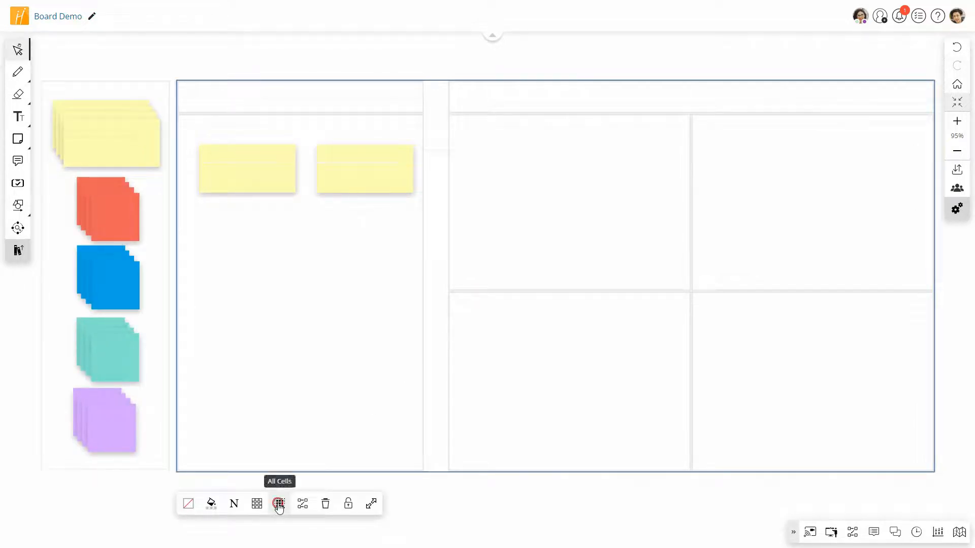
pyautogui.click(283, 505)
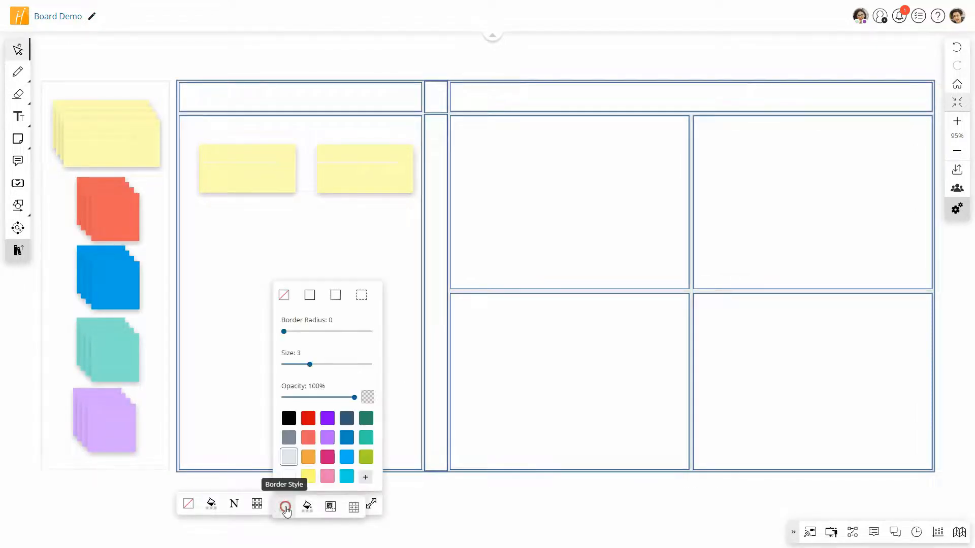
pyautogui.click(346, 437)
pyautogui.click(492, 486)
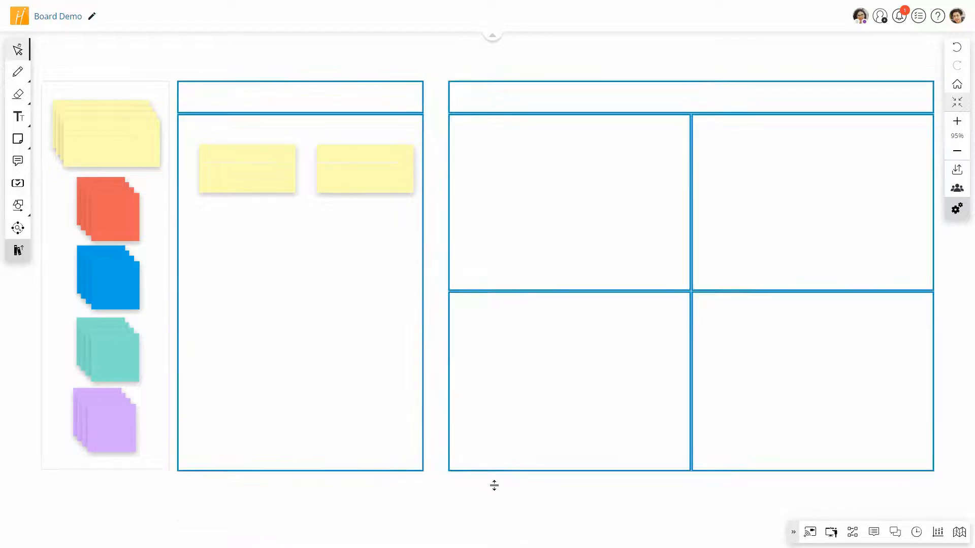
# - Split the grid's lower-right cell into two columns, and split the left one of these into two rows
pyautogui.click(752, 364)
pyautogui.click(752, 366)
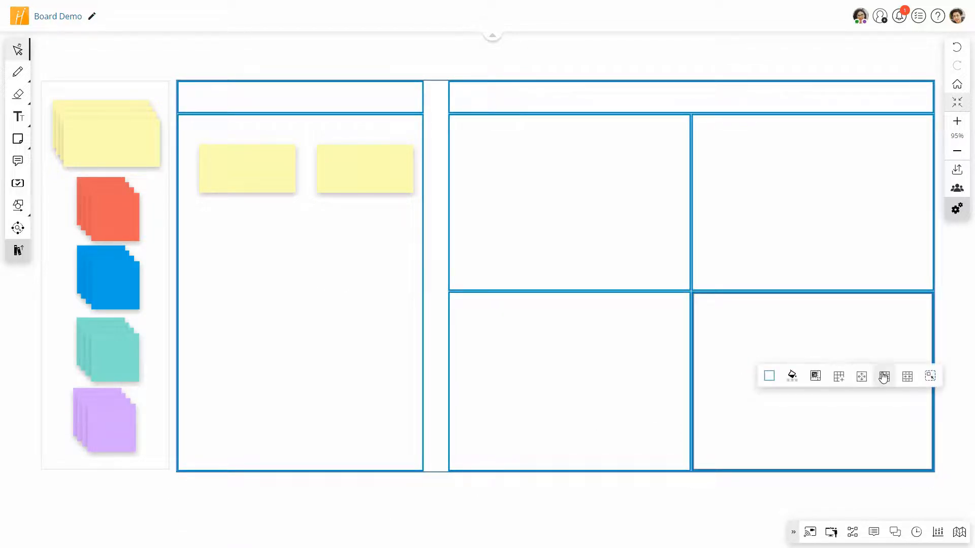
pyautogui.click(884, 377)
pyautogui.click(891, 401)
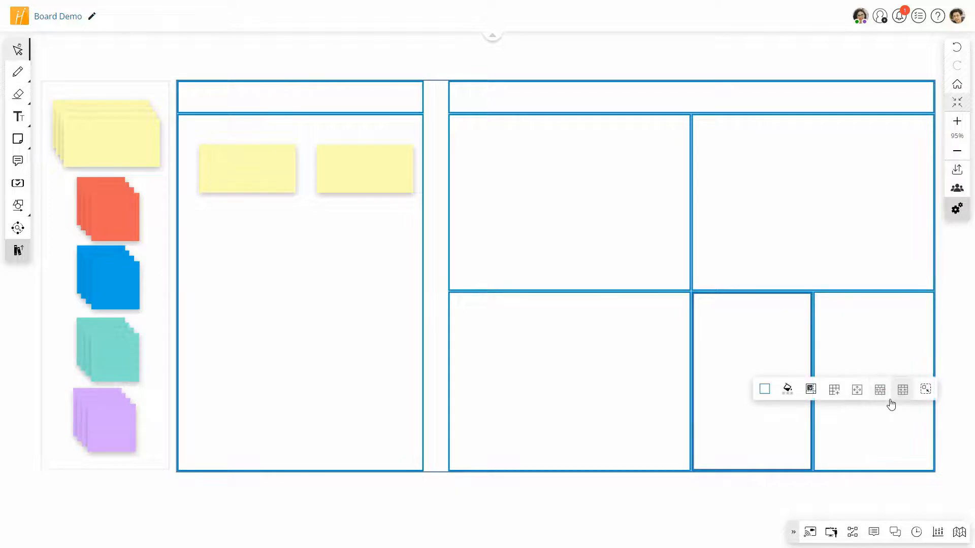
pyautogui.click(881, 390)
pyautogui.click(893, 431)
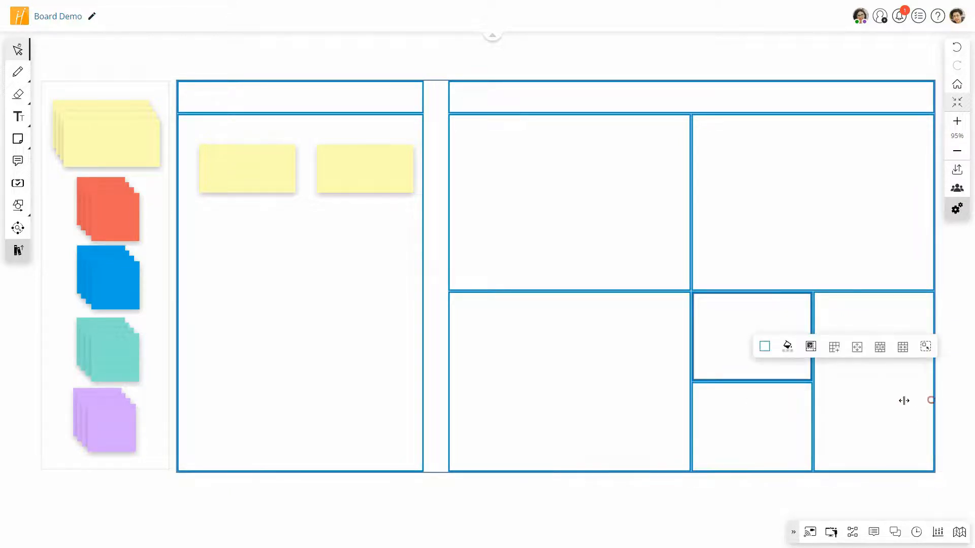
# - Narrow the grid's rightmost cells and add a new column to the right of them
pyautogui.moveTo(904, 400); pyautogui.dragTo(868, 404)
pyautogui.click(855, 407)
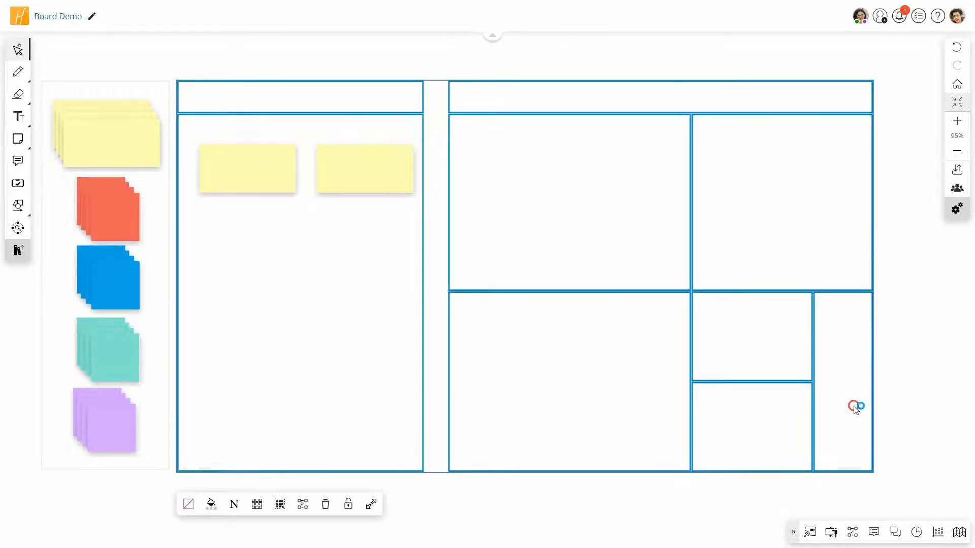
pyautogui.click(857, 409)
pyautogui.click(880, 417)
pyautogui.click(903, 459)
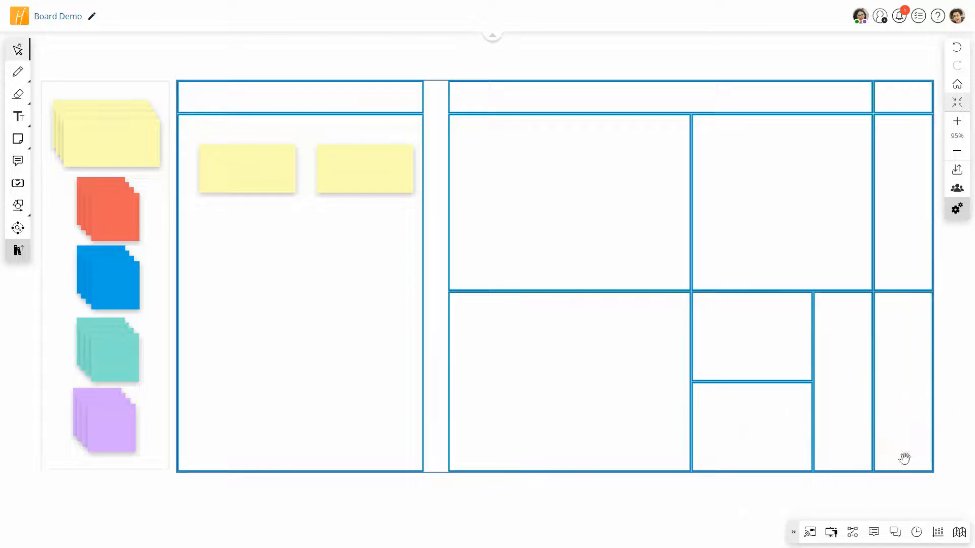
# - Fill the three header cells along the grid's top row with a light grey background
pyautogui.click(807, 102)
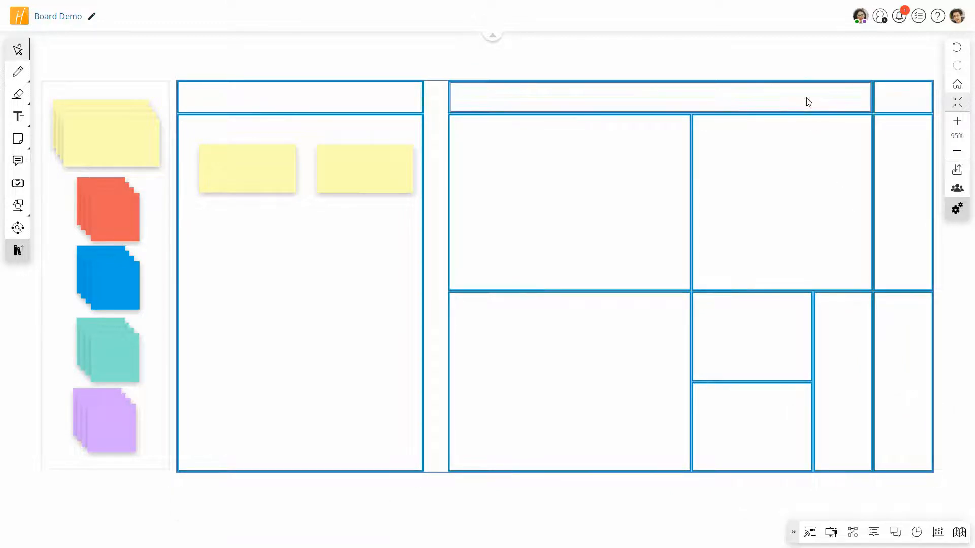
pyautogui.keyDown('shift'); pyautogui.click(887, 91); pyautogui.keyUp('shift')
pyautogui.click(368, 98)
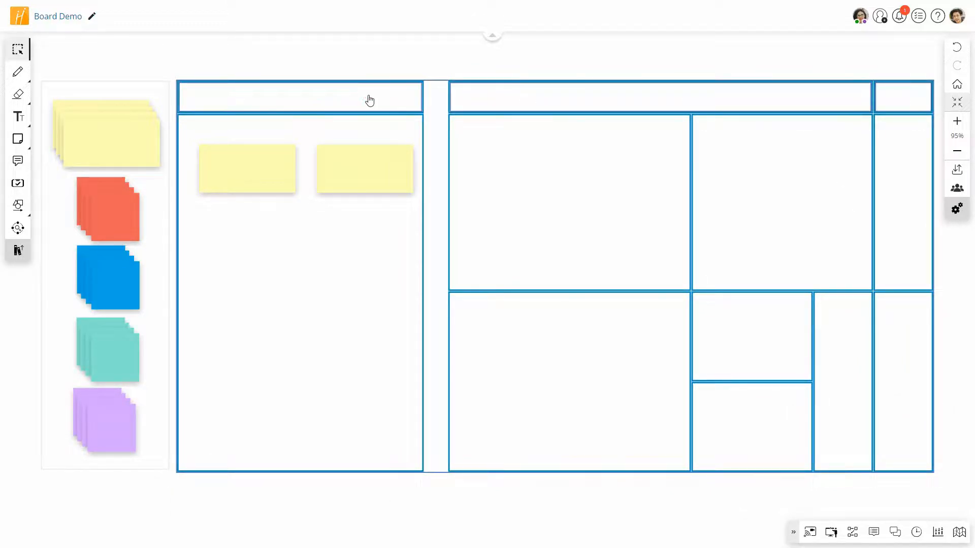
pyautogui.click(406, 108)
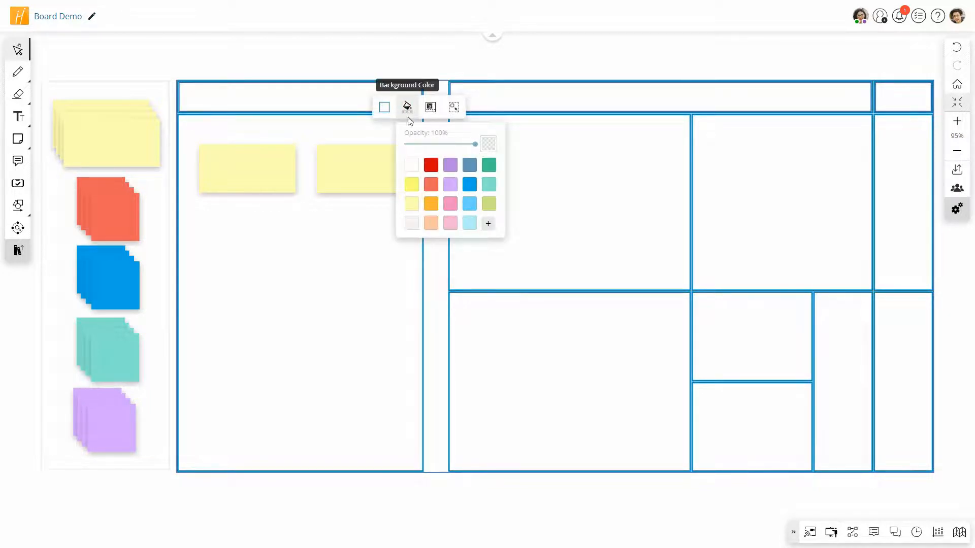
pyautogui.click(412, 224)
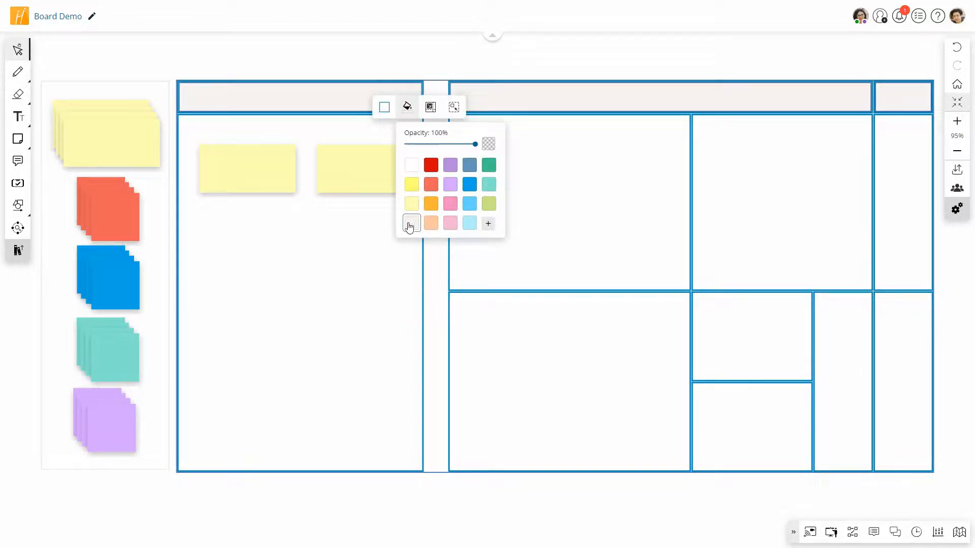
pyautogui.click(279, 495)
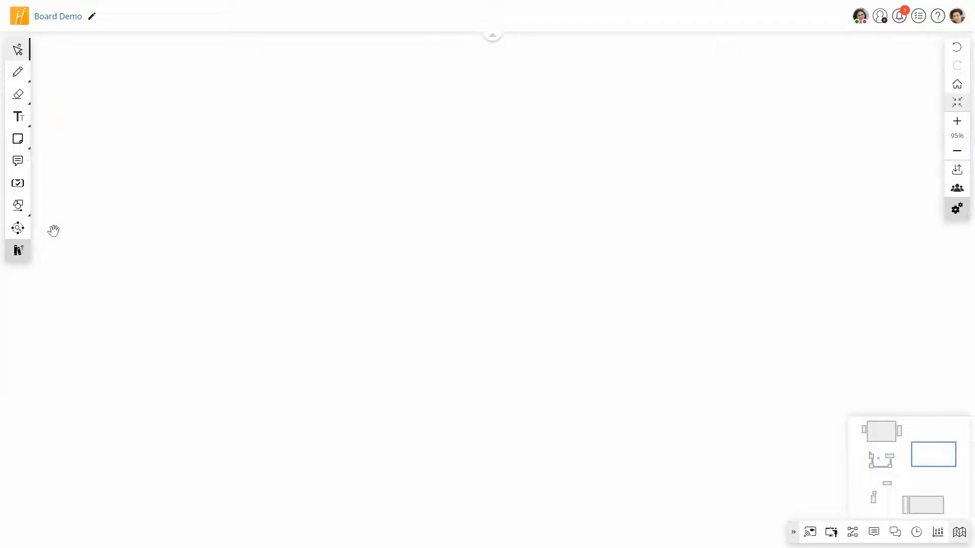
# - Search the resource library's icons for "beach"
pyautogui.click(18, 228)
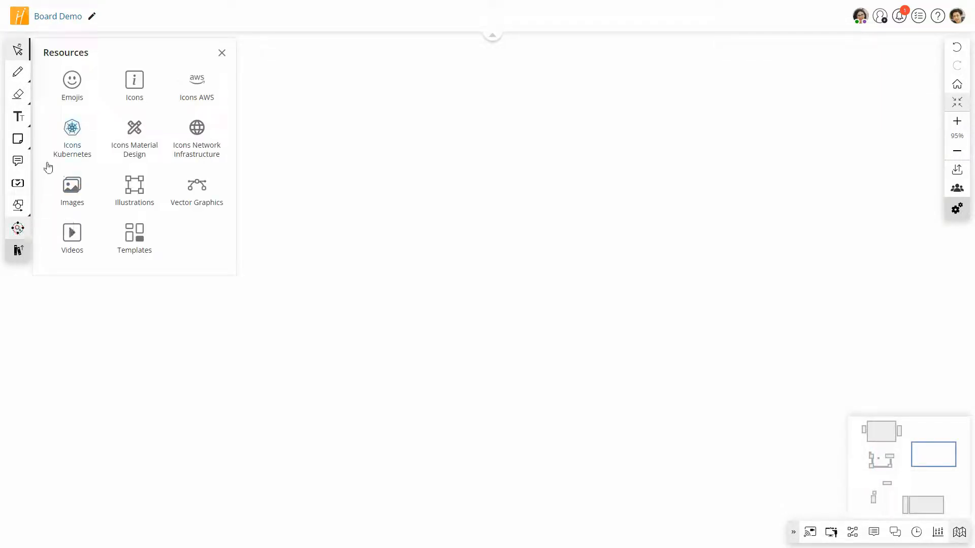
pyautogui.click(74, 84)
pyautogui.click(76, 53)
pyautogui.click(135, 81)
pyautogui.write('beach')
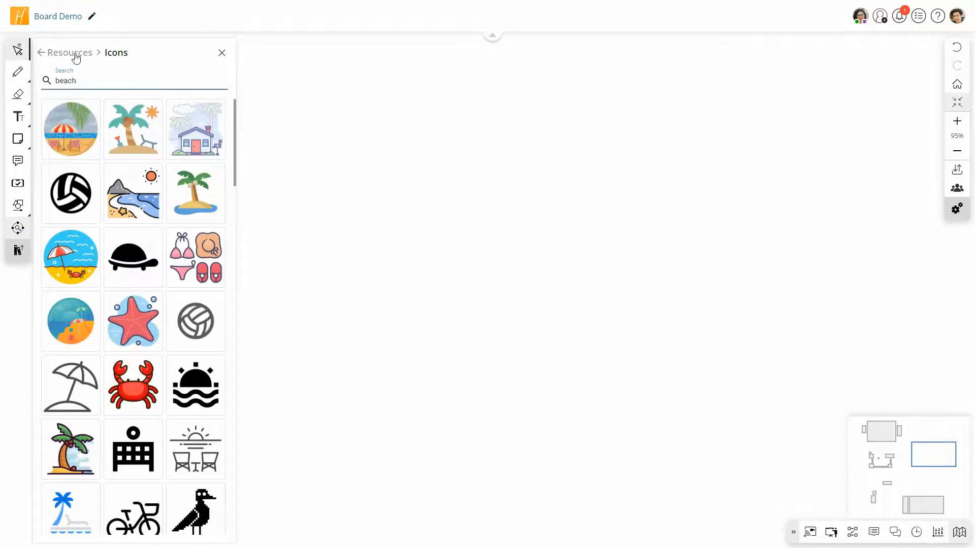
# - Search the resource library's images for "beach"
pyautogui.click(74, 53)
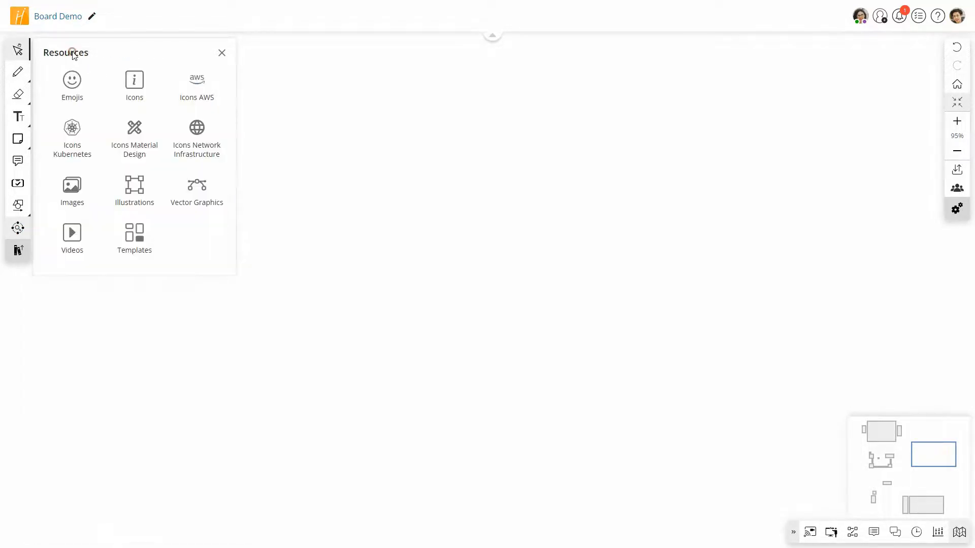
pyautogui.click(72, 184)
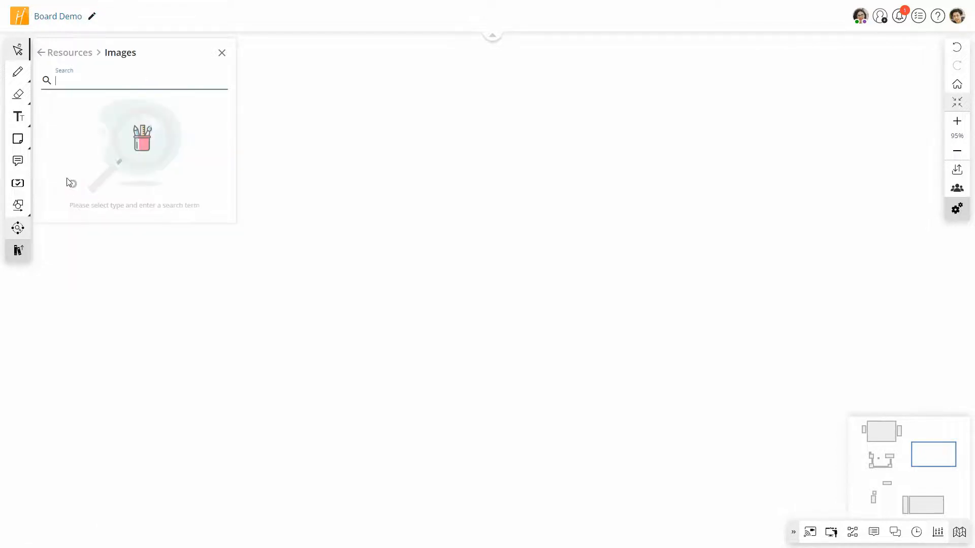
pyautogui.write('beach')
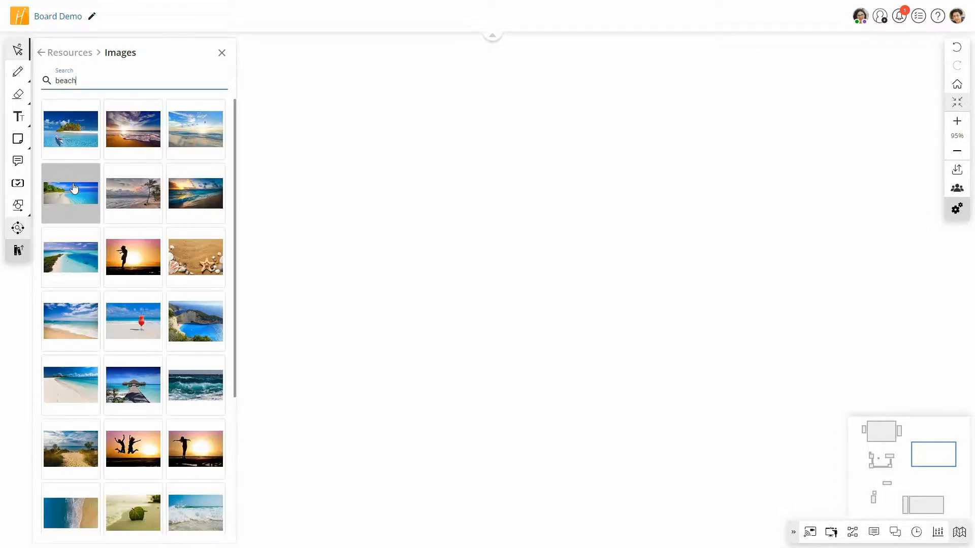
# - Search the resource library's videos for "beach" and add the cloudy sunset video to the board
pyautogui.click(71, 53)
pyautogui.click(72, 233)
pyautogui.write('be')
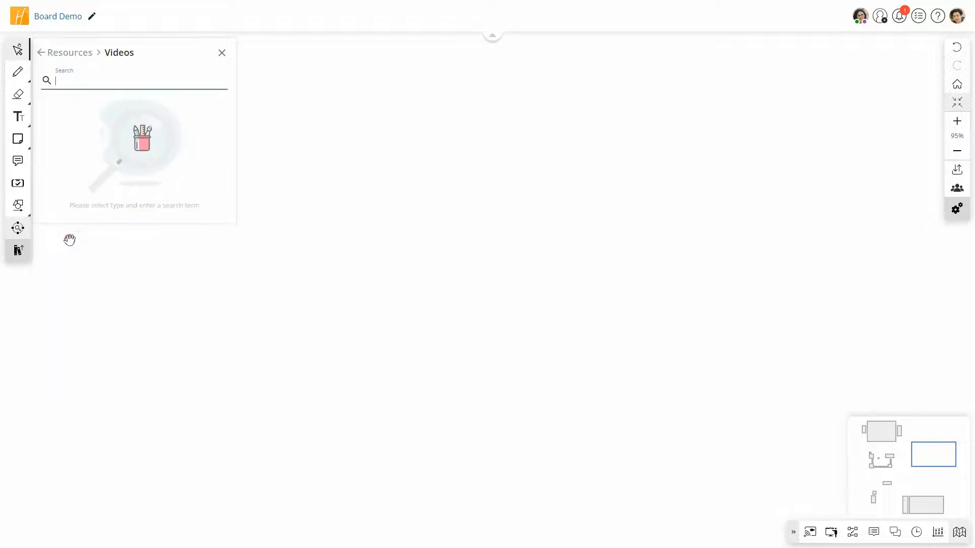
pyautogui.write('ach')
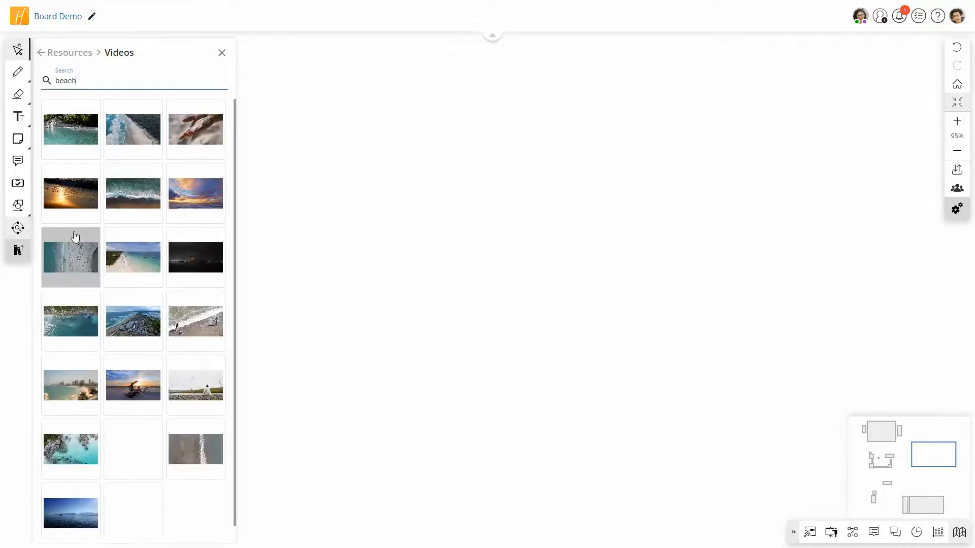
pyautogui.click(193, 191)
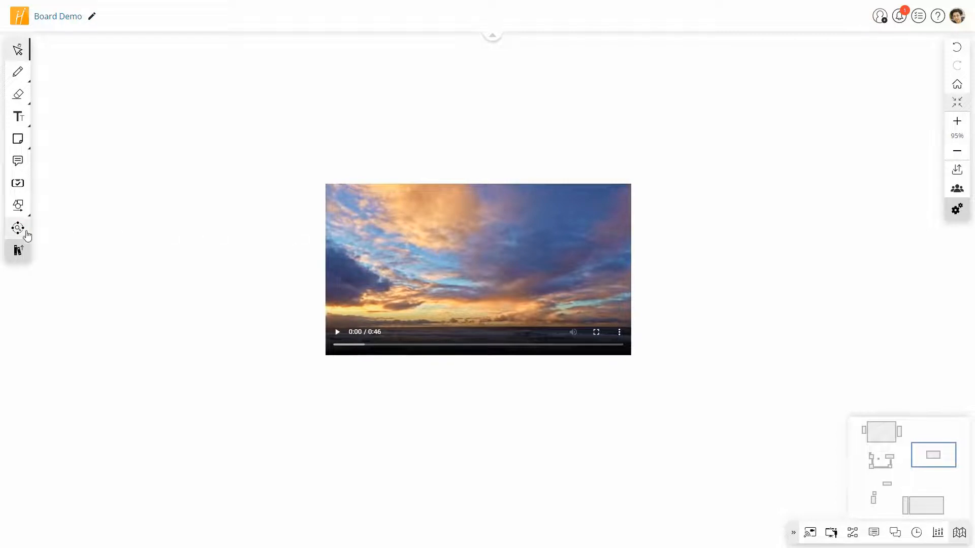
# - Examine the recommended ready-made templates in the resource library
pyautogui.click(27, 235)
pyautogui.click(70, 53)
pyautogui.click(130, 231)
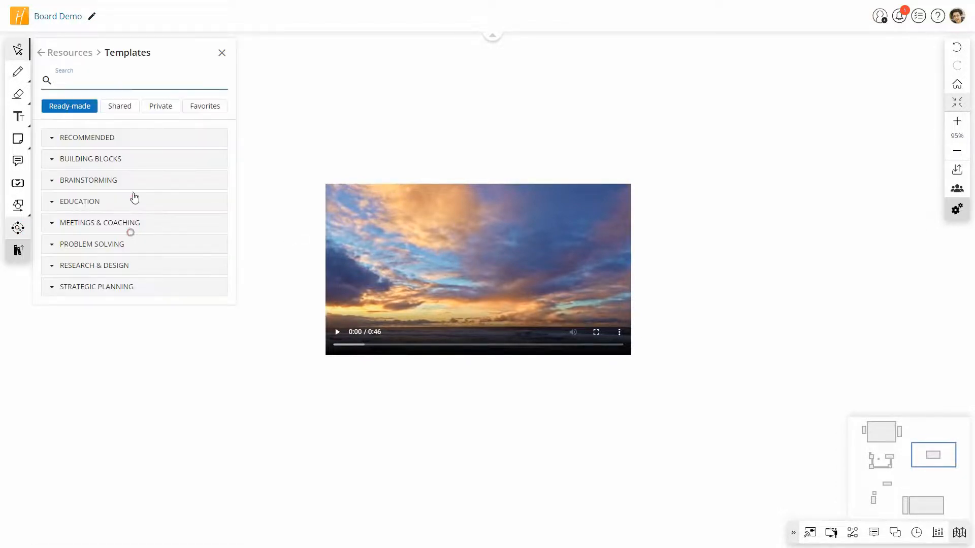
pyautogui.click(135, 138)
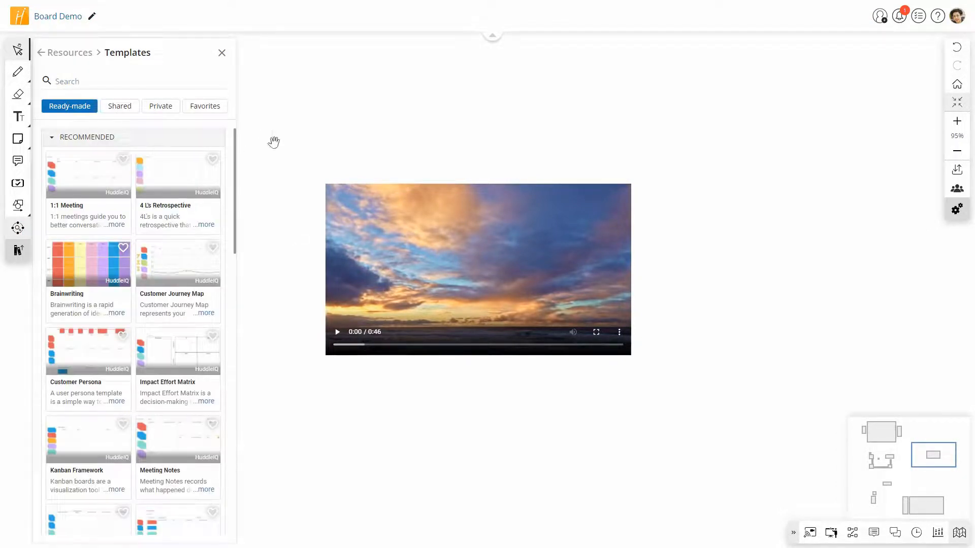
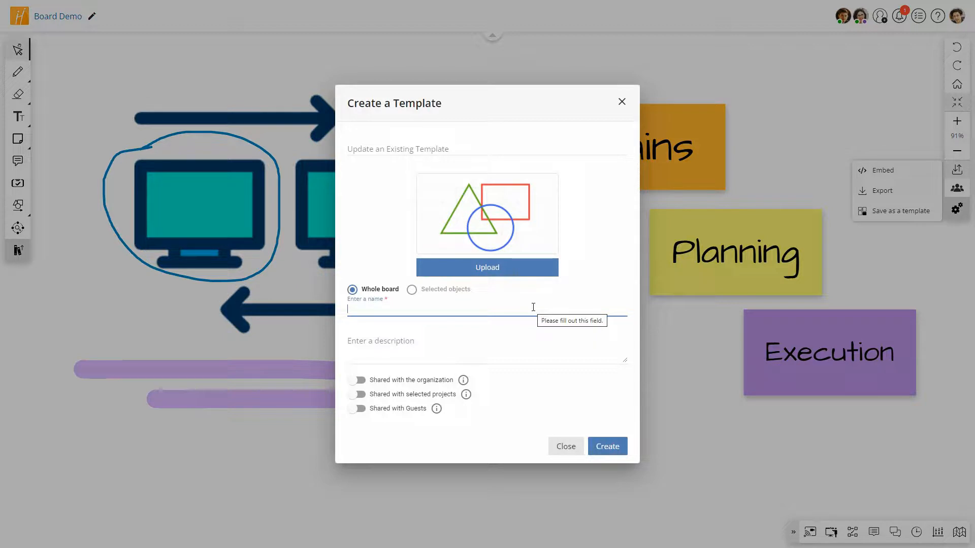
# - Create a template of the whole board named "Demo", shared with the My Team project
pyautogui.write('Demo')
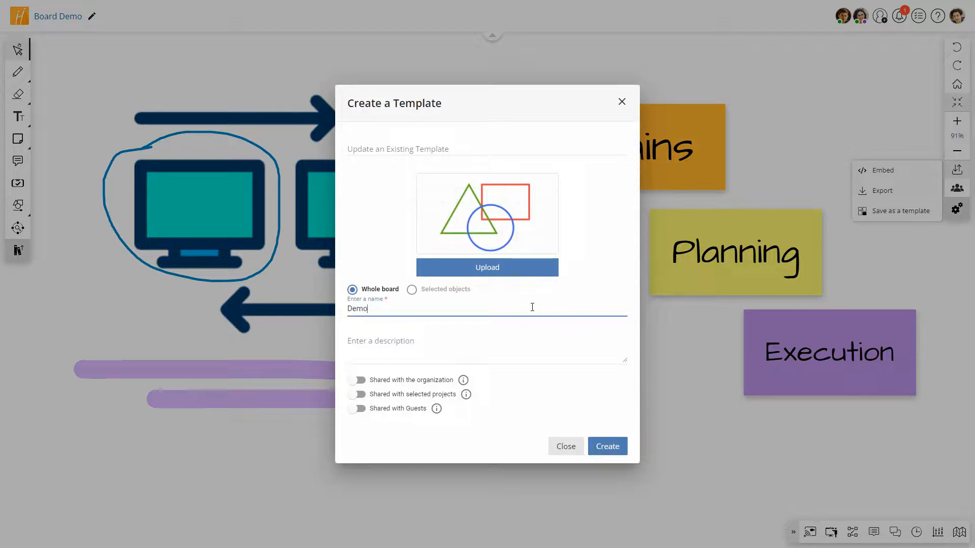
pyautogui.click(358, 394)
pyautogui.click(381, 401)
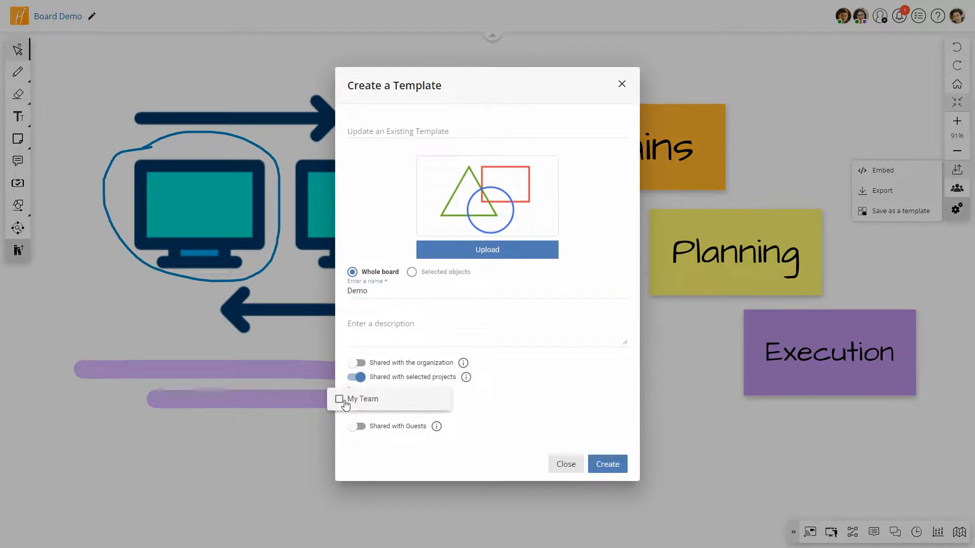
pyautogui.click(340, 399)
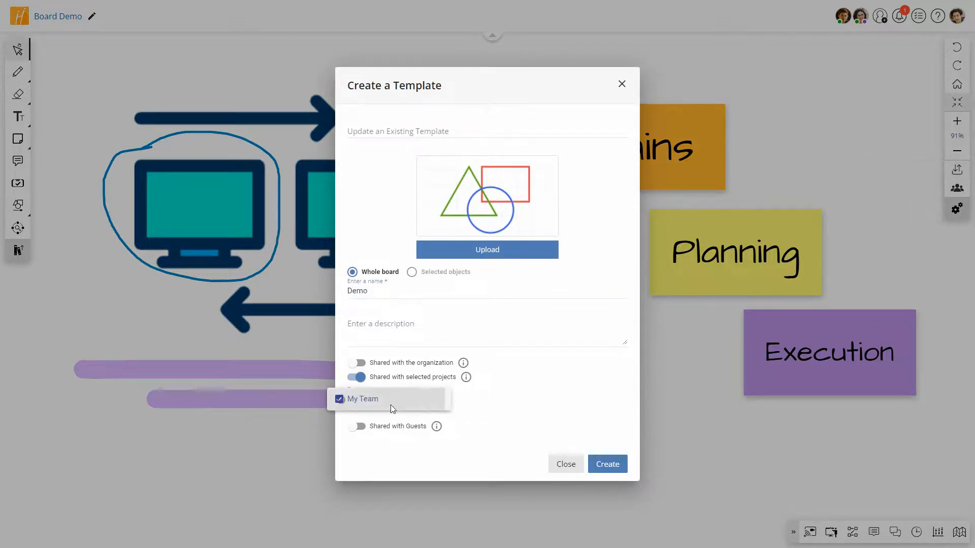
pyautogui.click(523, 419)
pyautogui.click(607, 464)
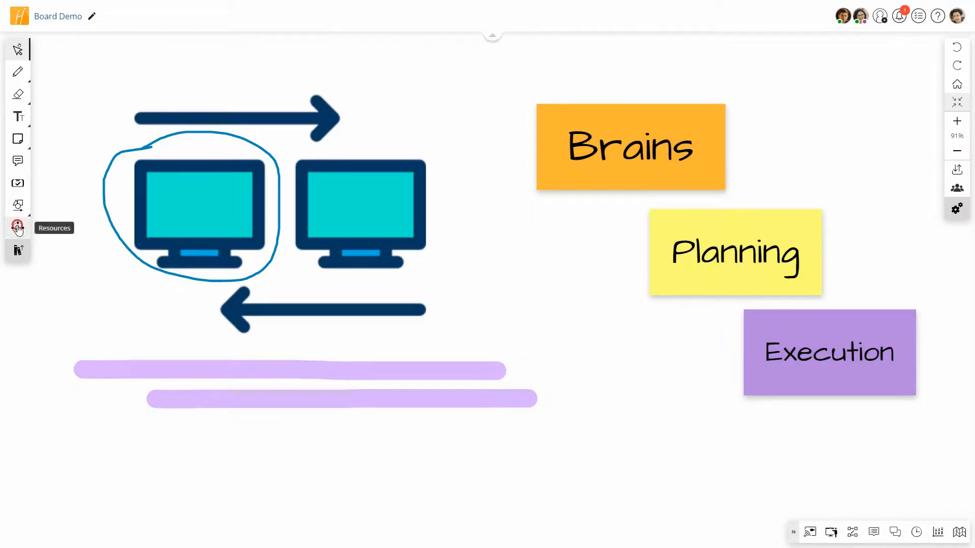
# - Check the shared templates in the resource library for the saved Demo template
pyautogui.click(18, 228)
pyautogui.click(134, 239)
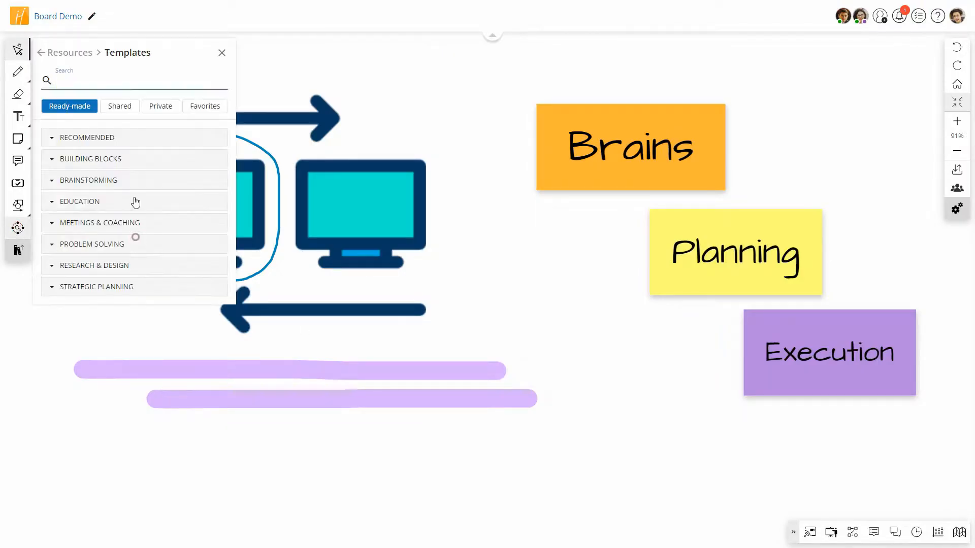
pyautogui.click(120, 107)
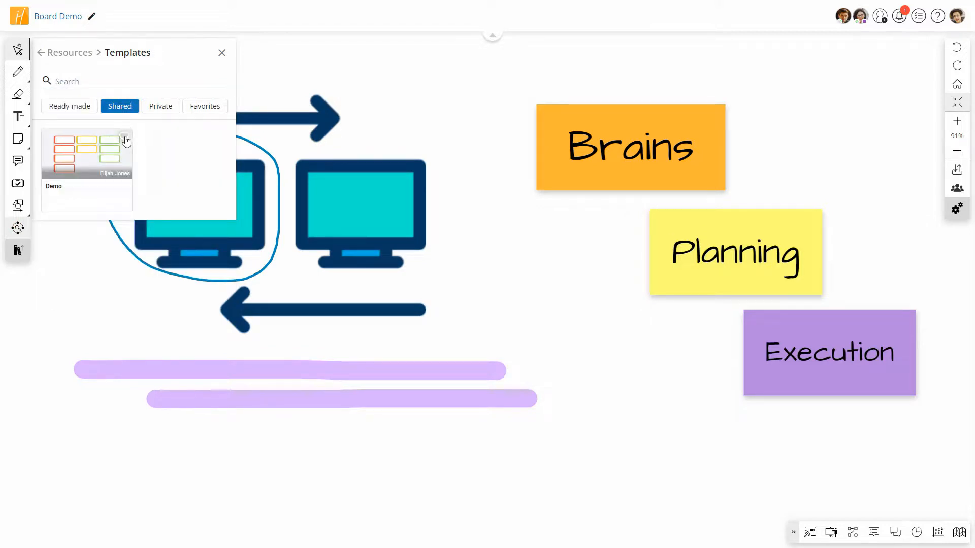
pyautogui.click(221, 53)
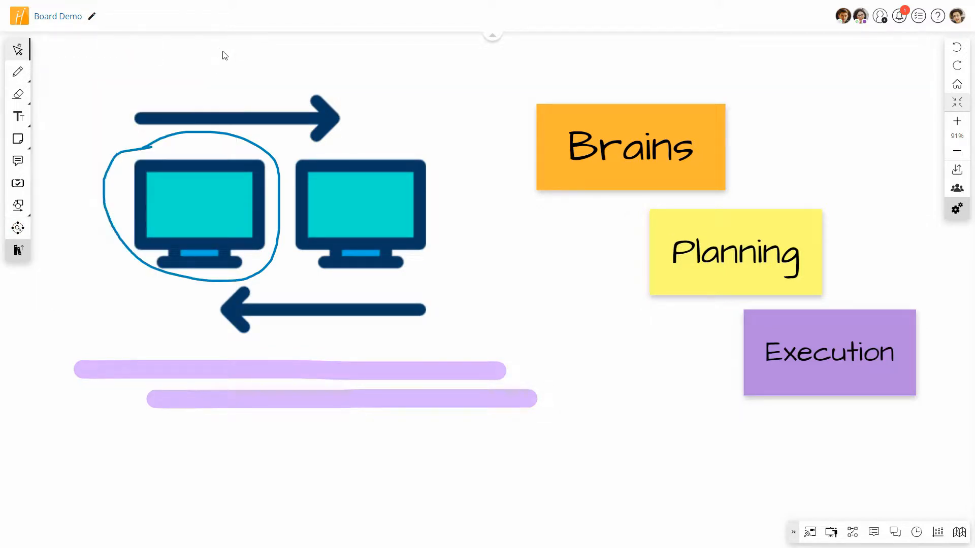
# - Examine the attendees list and the Track & Aid options for the second attendee
pyautogui.click(957, 188)
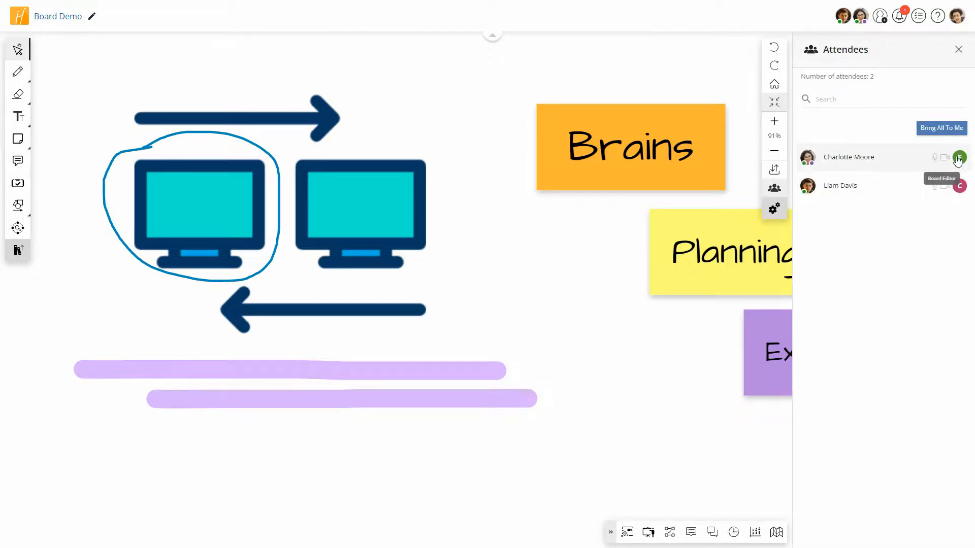
pyautogui.click(825, 185)
pyautogui.moveTo(826, 216)
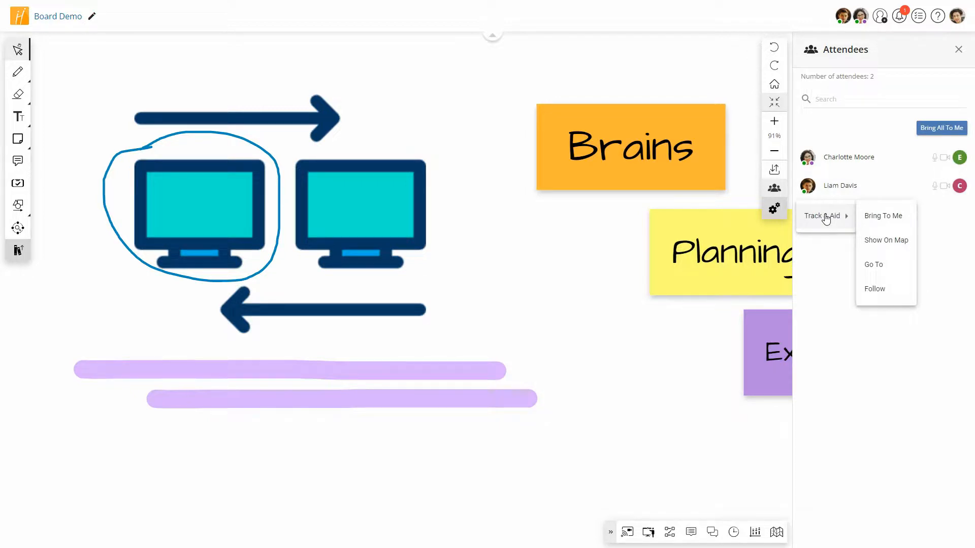
pyautogui.click(824, 258)
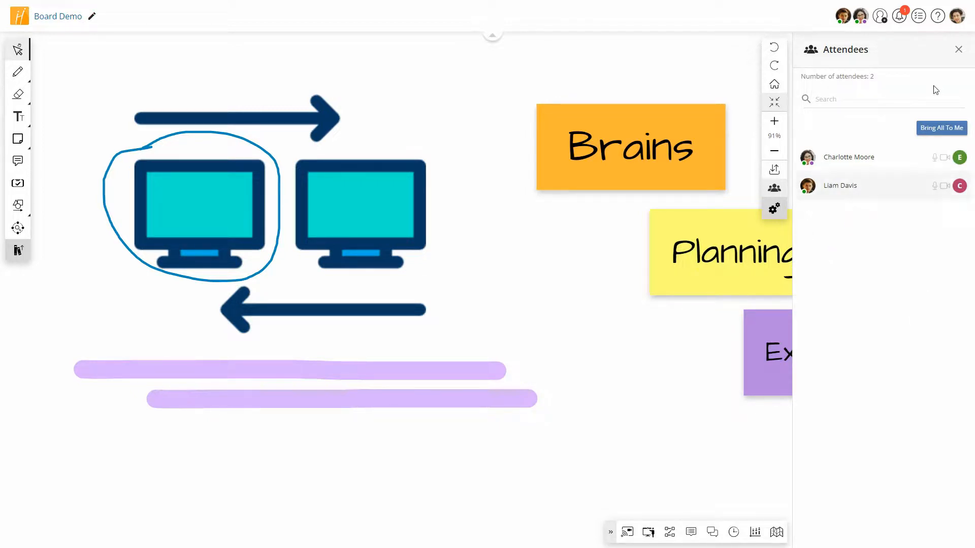
pyautogui.click(958, 49)
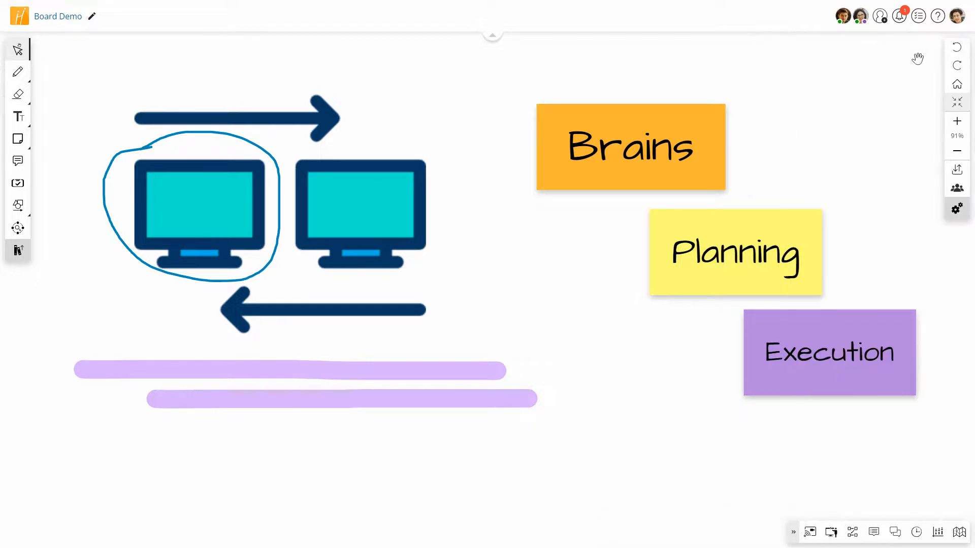
# - Review the board settings, including the object defaults for sticky notes, titles and shapes, and the integrations
pyautogui.click(959, 210)
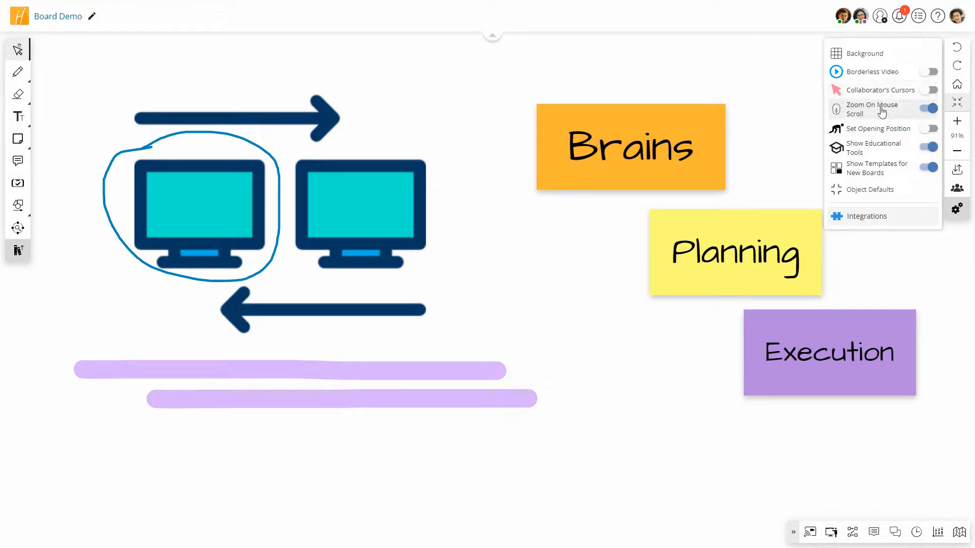
pyautogui.click(871, 190)
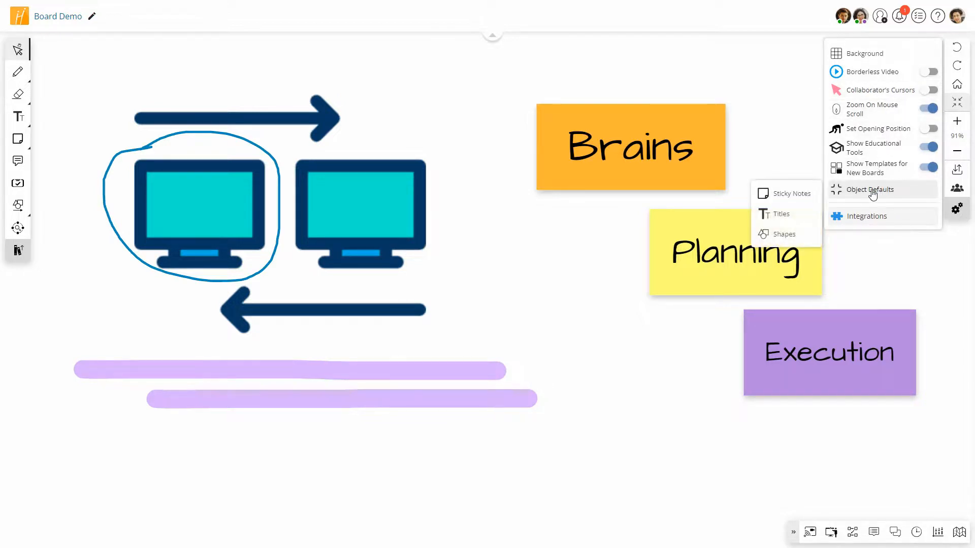
pyautogui.click(798, 196)
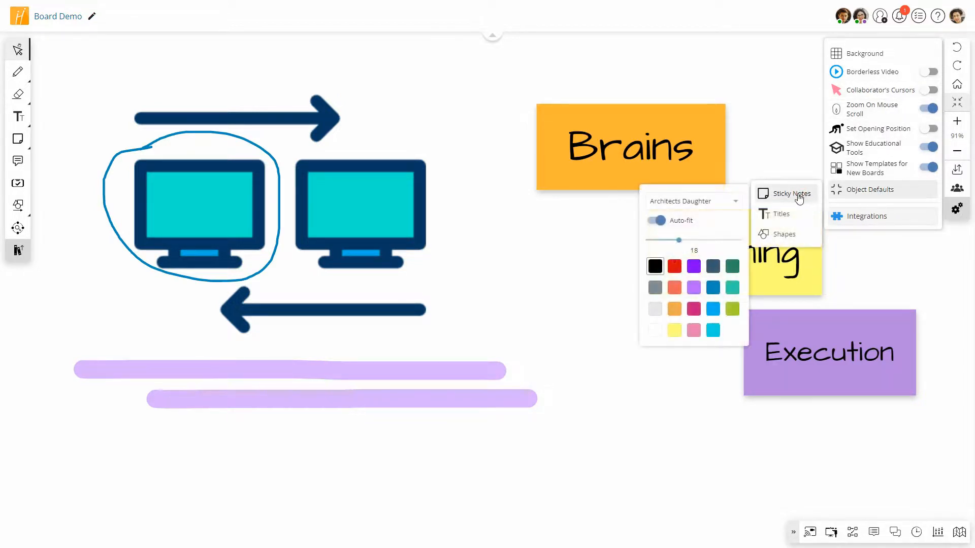
pyautogui.click(779, 214)
pyautogui.click(785, 235)
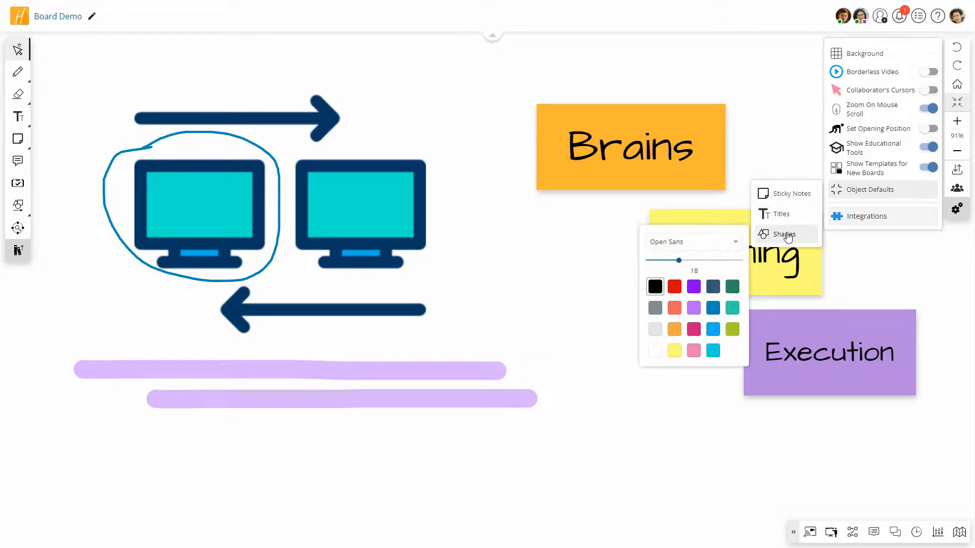
pyautogui.click(872, 218)
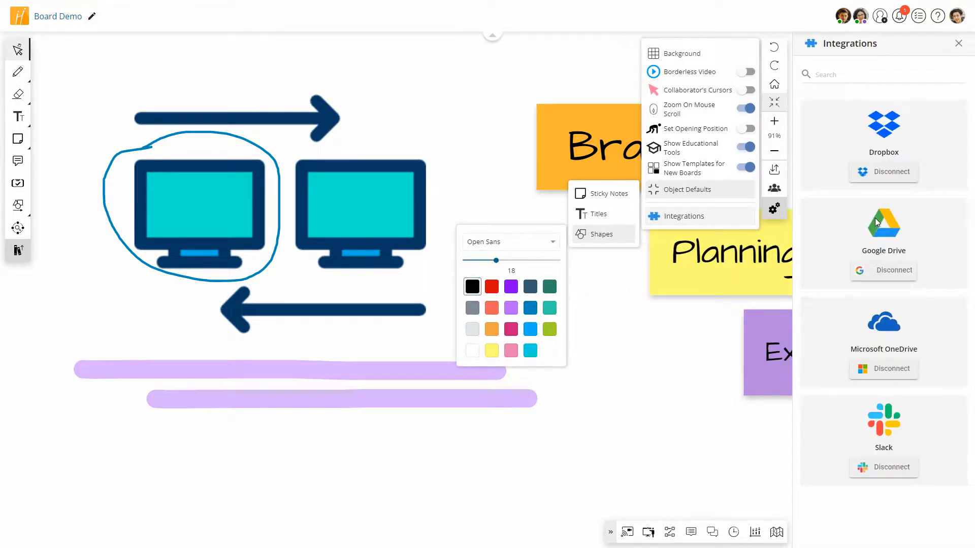
pyautogui.click(958, 44)
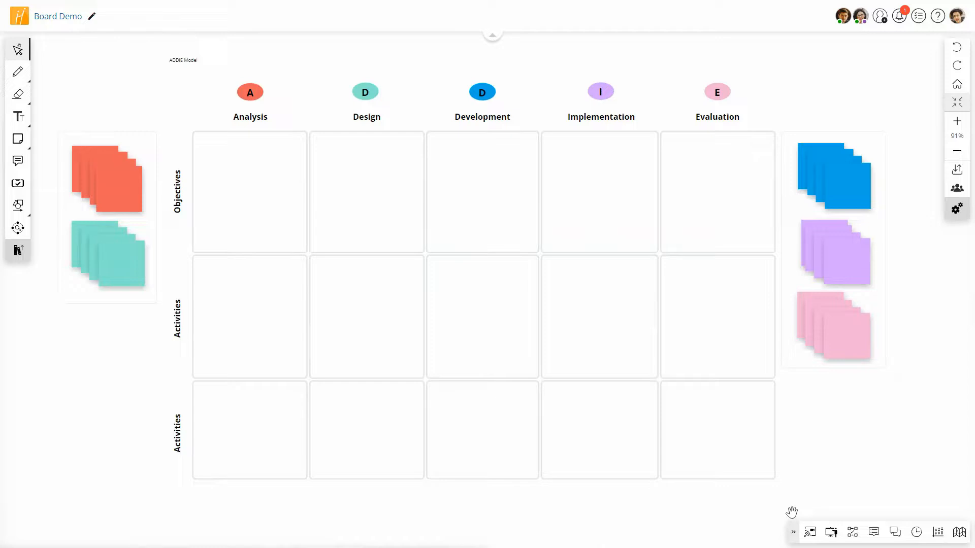
# - Start a video conference with the webcam enabled and default audio devices, and end the call
pyautogui.click(811, 532)
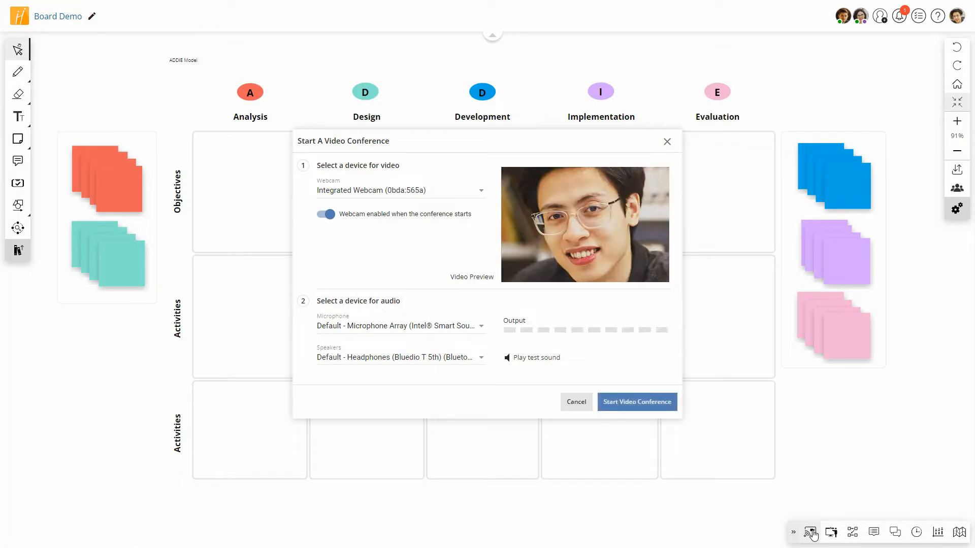
pyautogui.click(632, 401)
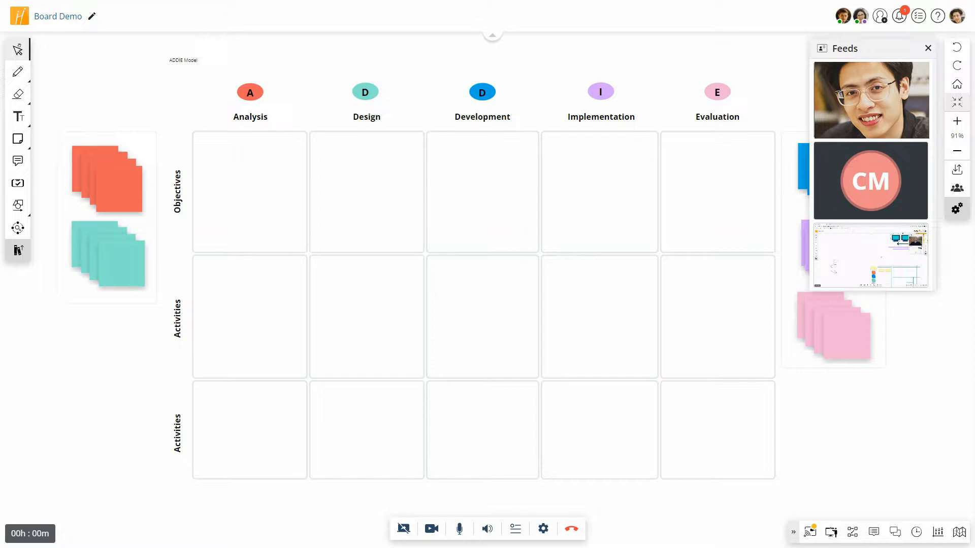
pyautogui.click(571, 529)
pyautogui.click(623, 296)
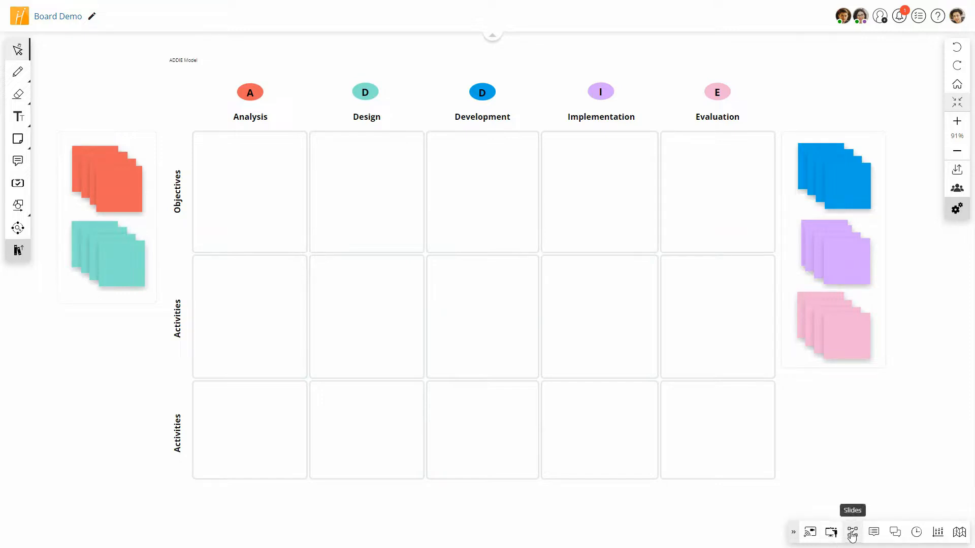
# - Create a slide presentation named "My Slide Presentation" and hide the board map
pyautogui.click(852, 533)
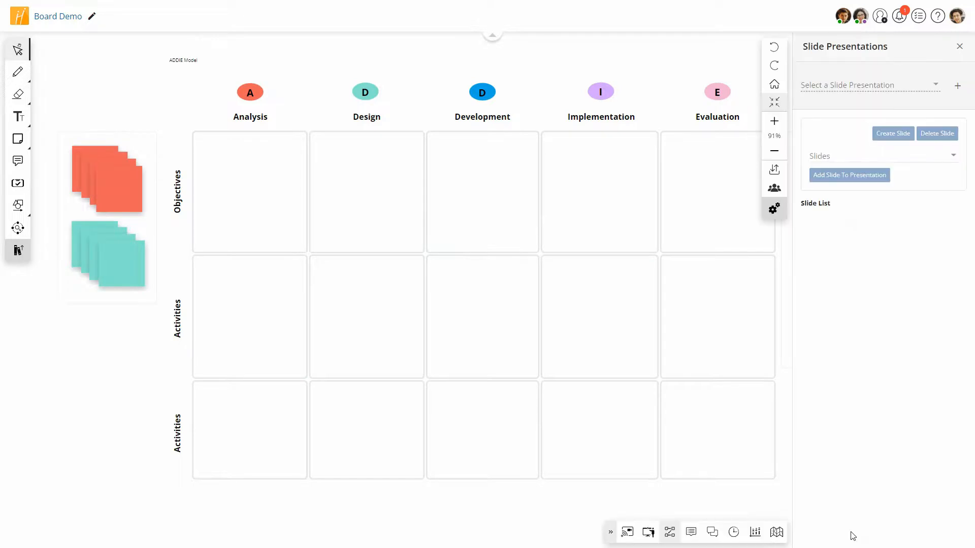
pyautogui.click(958, 86)
pyautogui.write('My ')
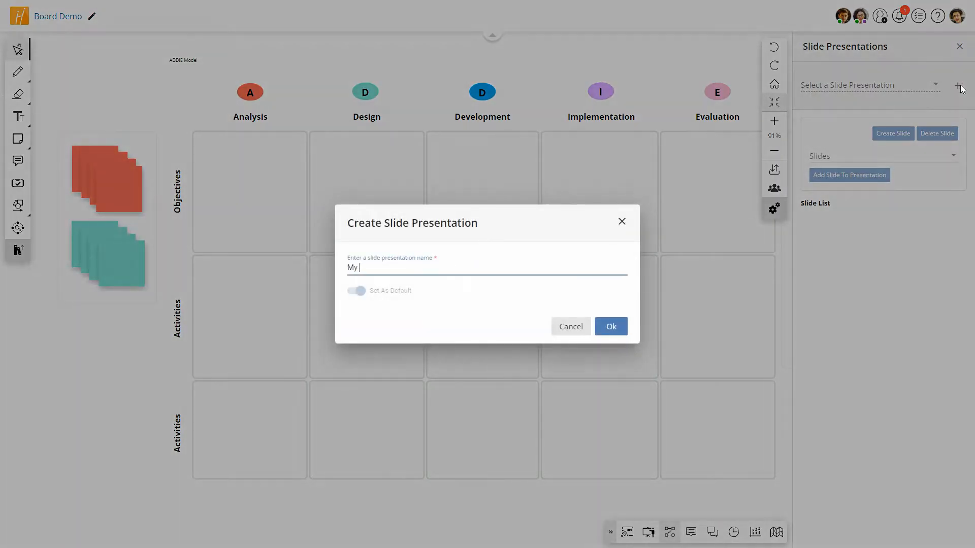
pyautogui.write('Slide Presentation')
pyautogui.press('Return')
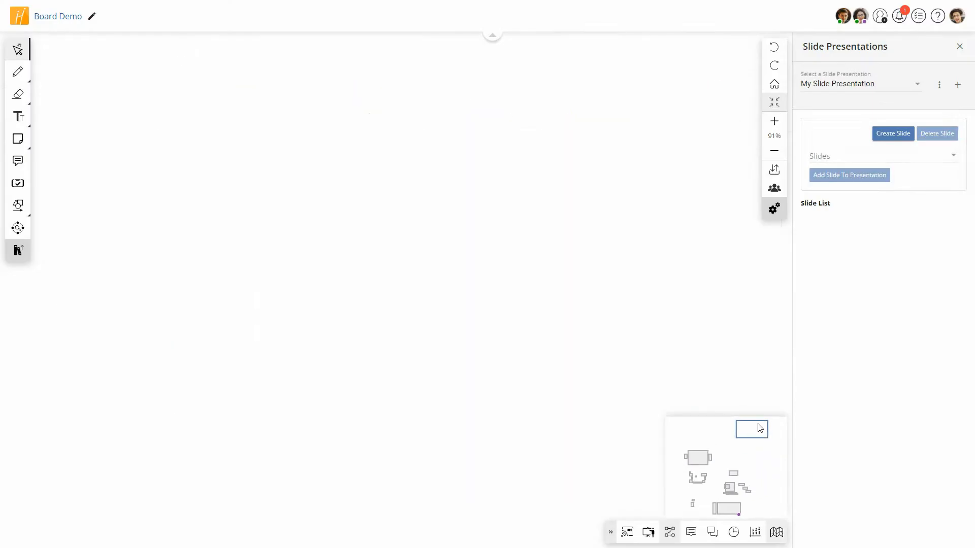
pyautogui.click(777, 533)
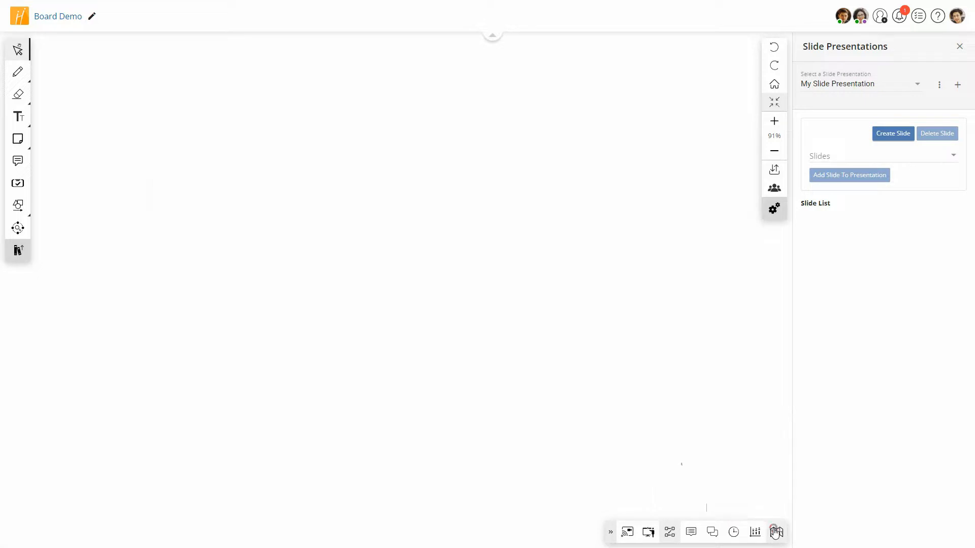
# - Create a Browser 16:9 slide named "First Slide" and draw its frame across the empty board area
pyautogui.click(897, 136)
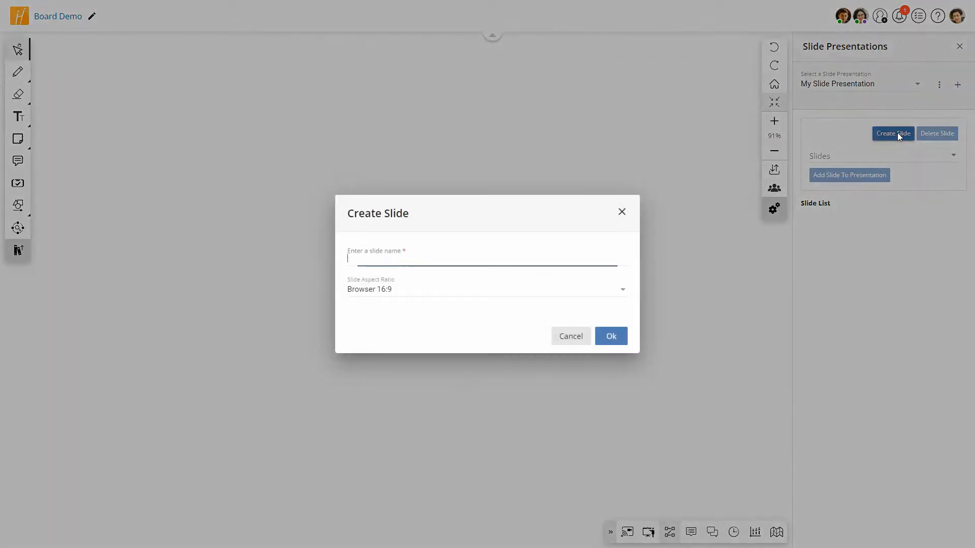
pyautogui.write('First Slide')
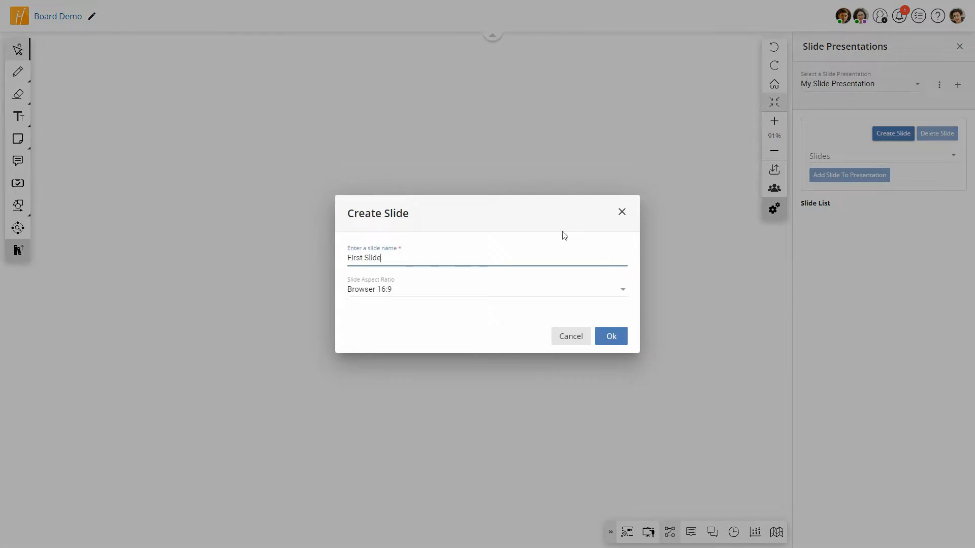
pyautogui.click(485, 290)
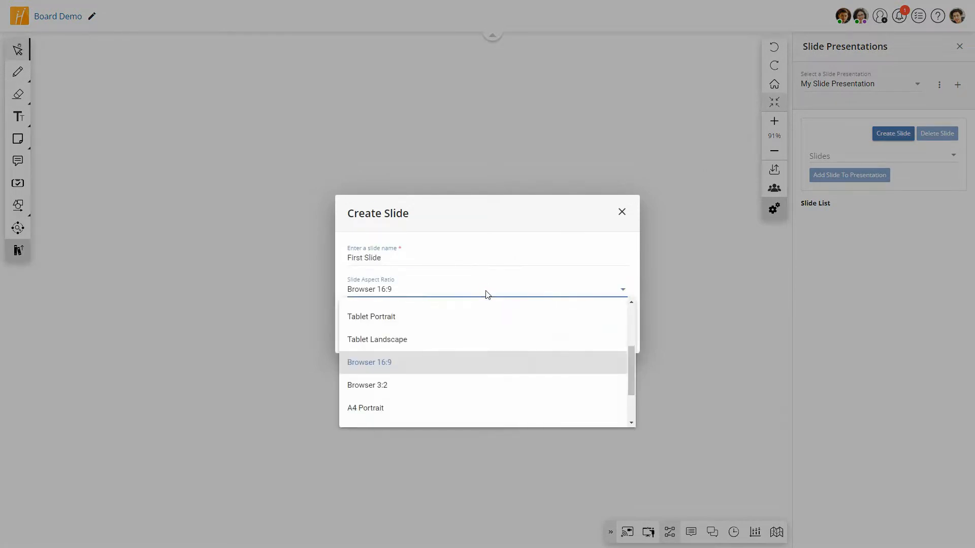
pyautogui.click(485, 290)
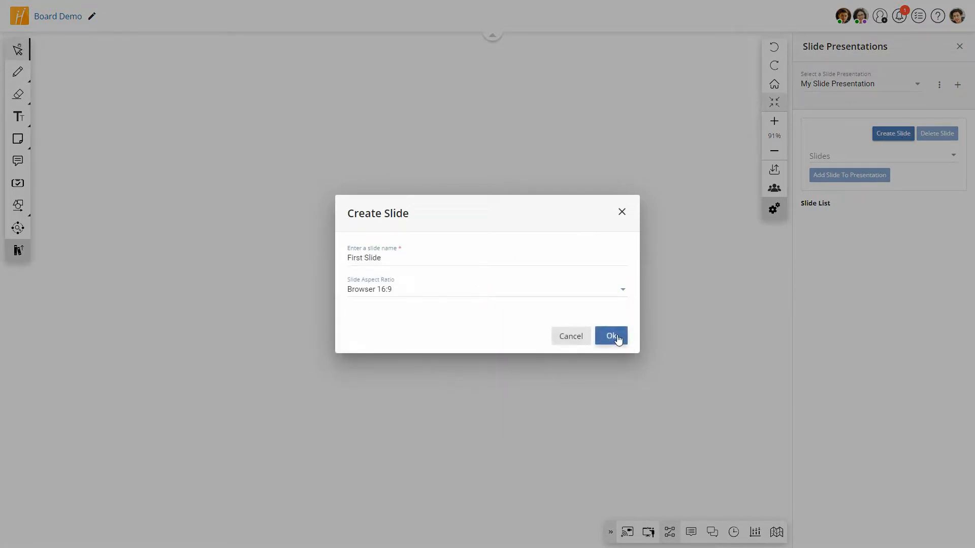
pyautogui.click(614, 337)
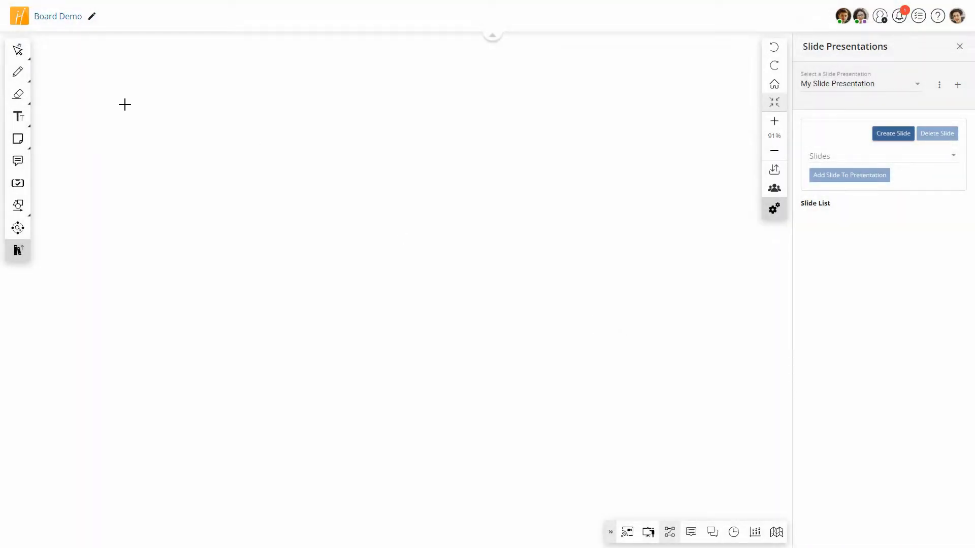
pyautogui.moveTo(123, 104); pyautogui.dragTo(490, 367)
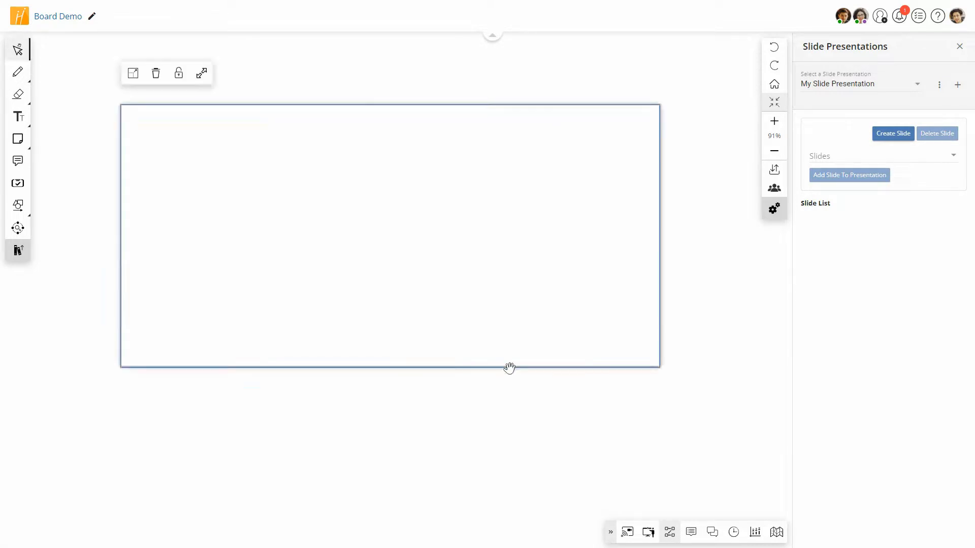
# - Find the ready-made Customer Journey Map template by searching for "custom" and insert it into the first slide
pyautogui.click(19, 228)
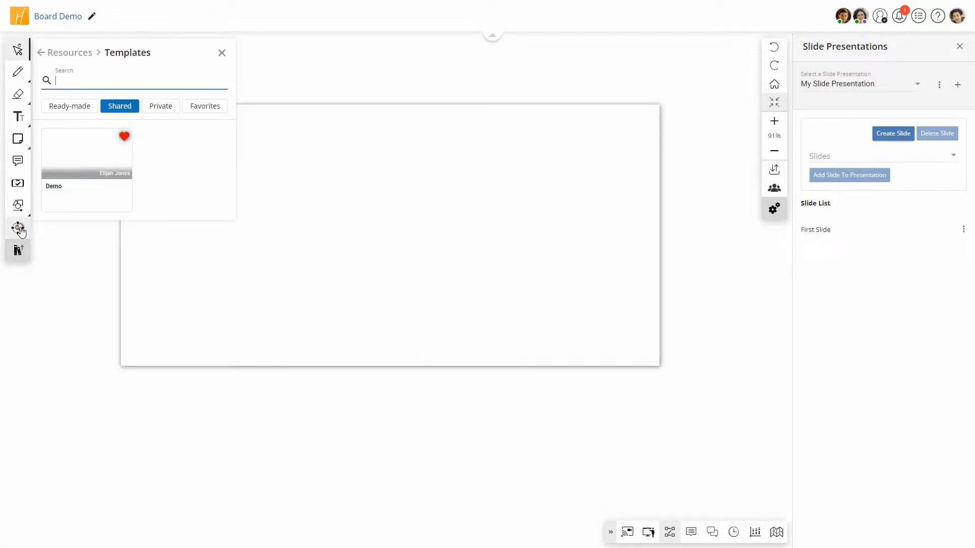
pyautogui.click(69, 106)
pyautogui.click(80, 82)
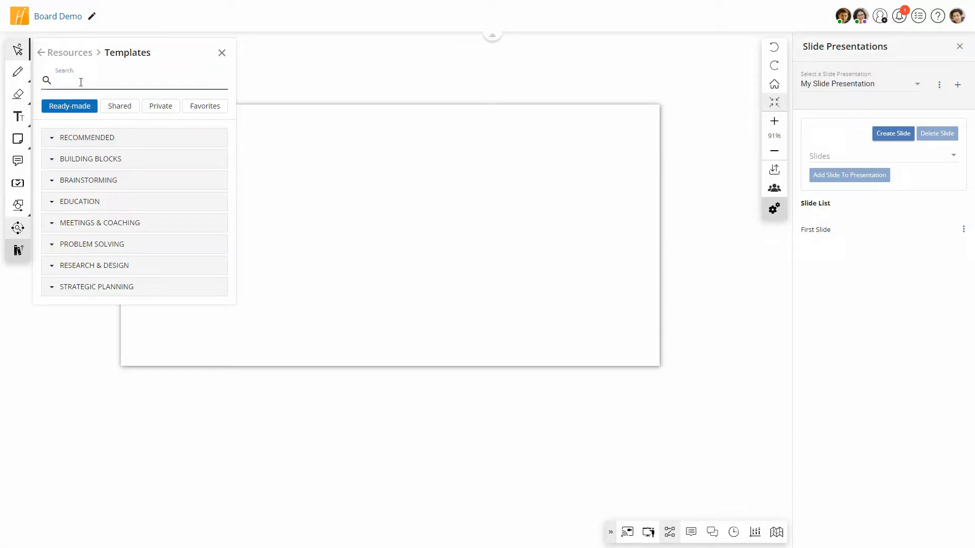
pyautogui.write('d')
pyautogui.write('ustom')
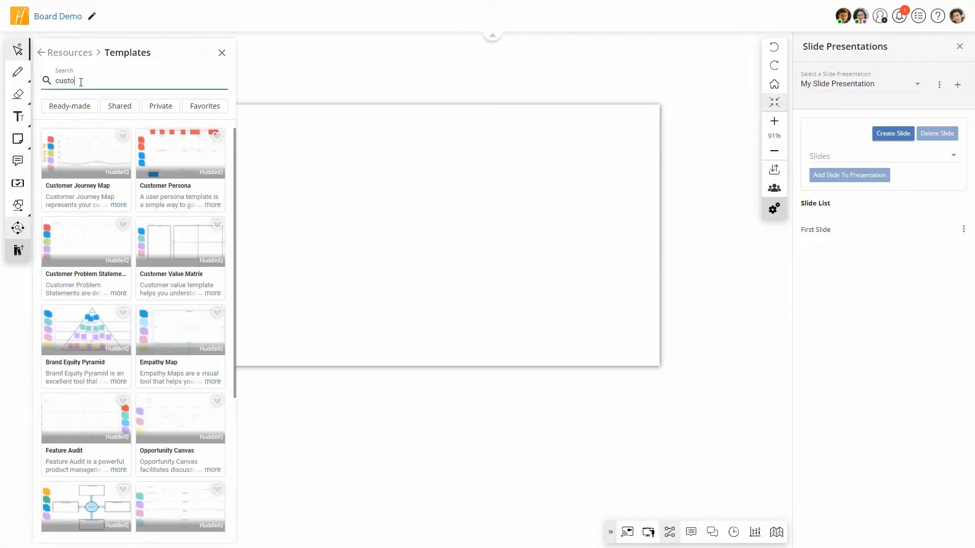
pyautogui.click(86, 150)
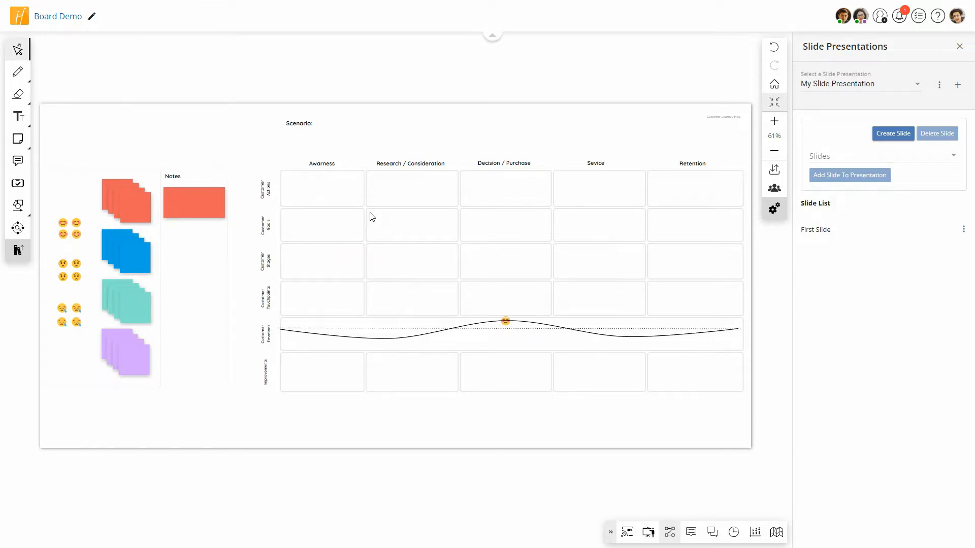
# - Add a light green sticky note below the first slide and place a second note beside it with a blue fill
pyautogui.scroll(-6, 426, 494)
pyautogui.click(17, 138)
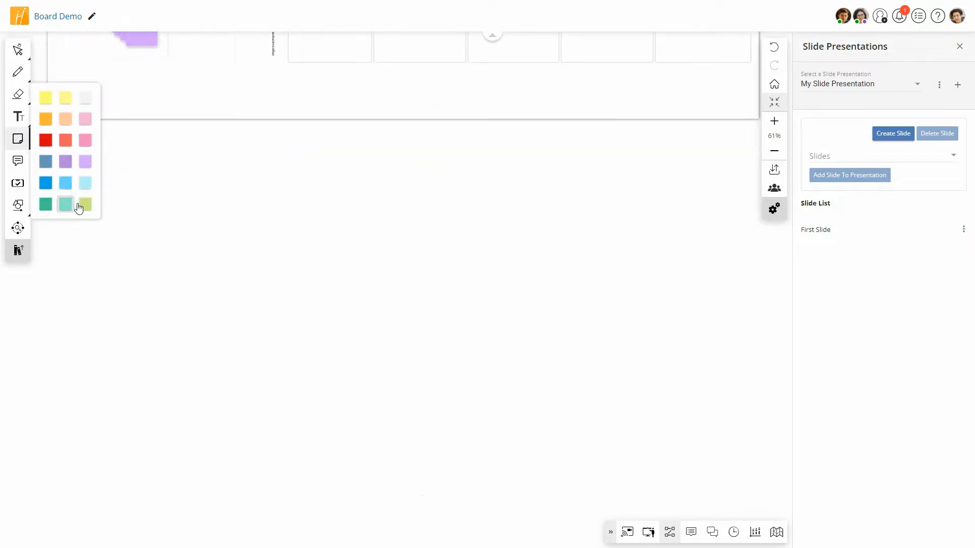
pyautogui.click(85, 205)
pyautogui.click(249, 352)
pyautogui.click(414, 290)
pyautogui.moveTo(239, 381); pyautogui.dragTo(423, 363)
pyautogui.click(429, 290)
pyautogui.click(356, 321)
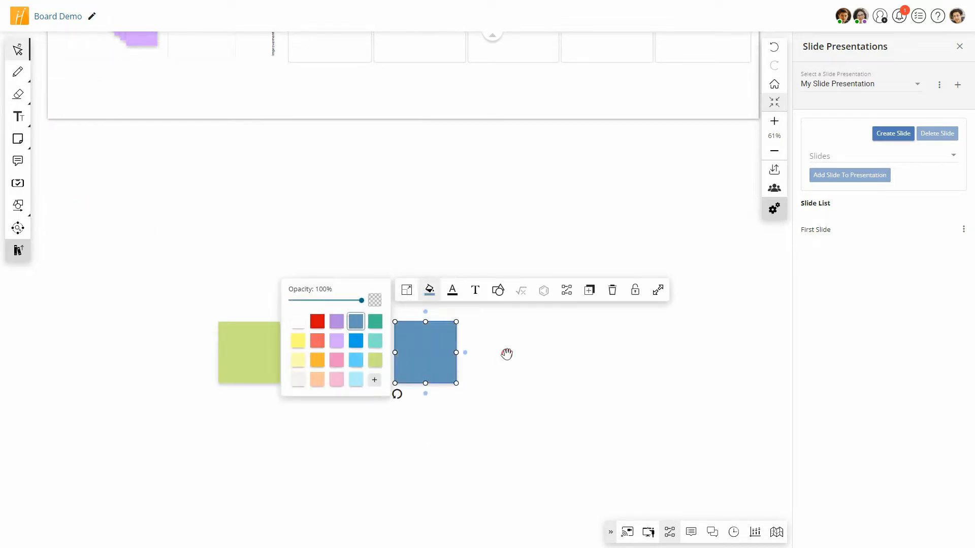
pyautogui.click(507, 354)
# - Create a Browser 16:9 slide named "Second Slide" framing both sticky notes and reposition it below the first slide
pyautogui.click(888, 133)
pyautogui.write('Seco')
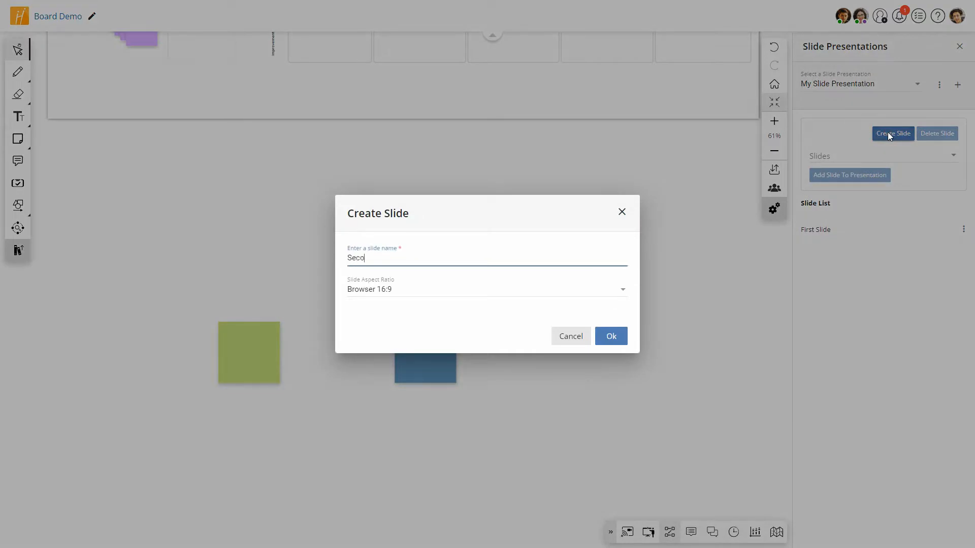
pyautogui.write('nd Slide')
pyautogui.click(611, 336)
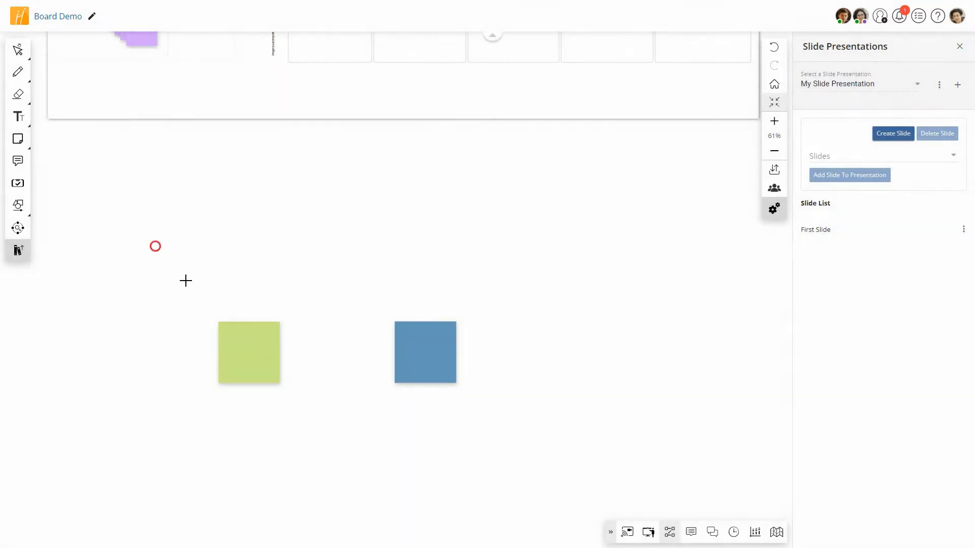
pyautogui.moveTo(186, 281); pyautogui.dragTo(562, 444)
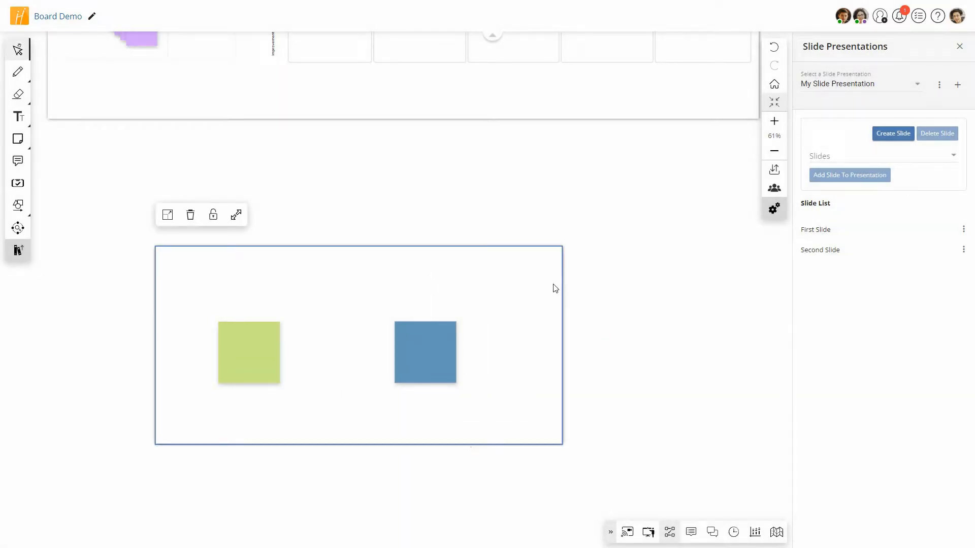
pyautogui.moveTo(526, 284); pyautogui.dragTo(633, 354)
pyautogui.scroll(5, 612, 295)
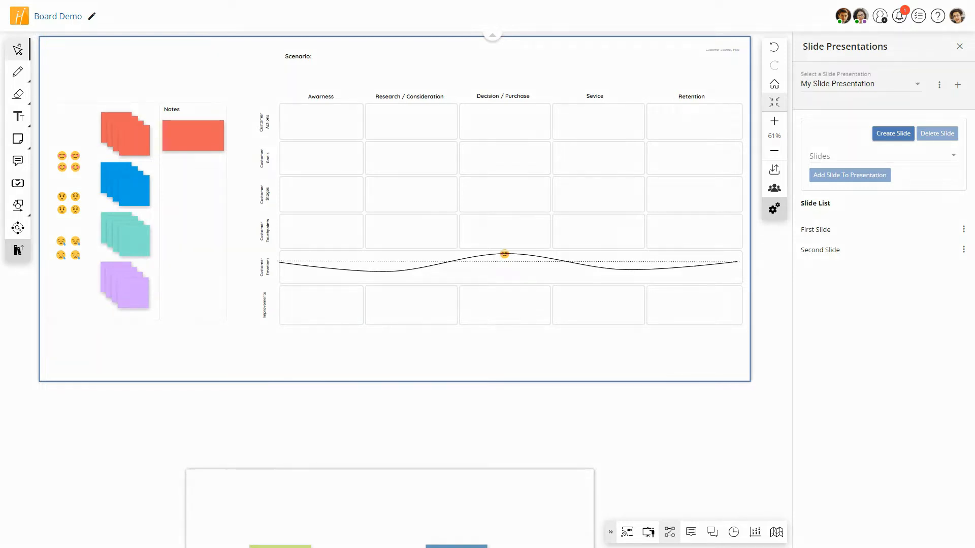
# - Start presentation mode with Auto Start Slide Presentation enabled and "My Slide Presentation" selected
pyautogui.click(649, 533)
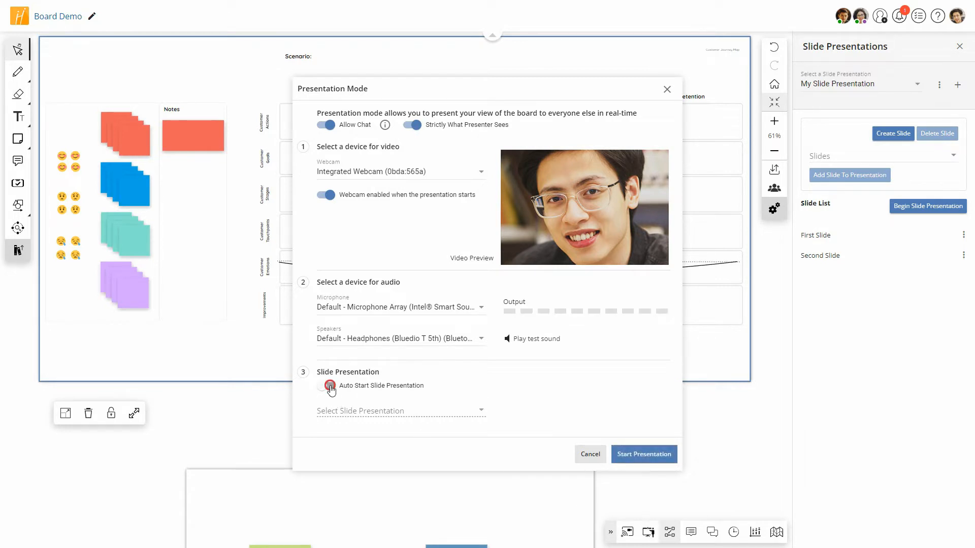
pyautogui.click(345, 390)
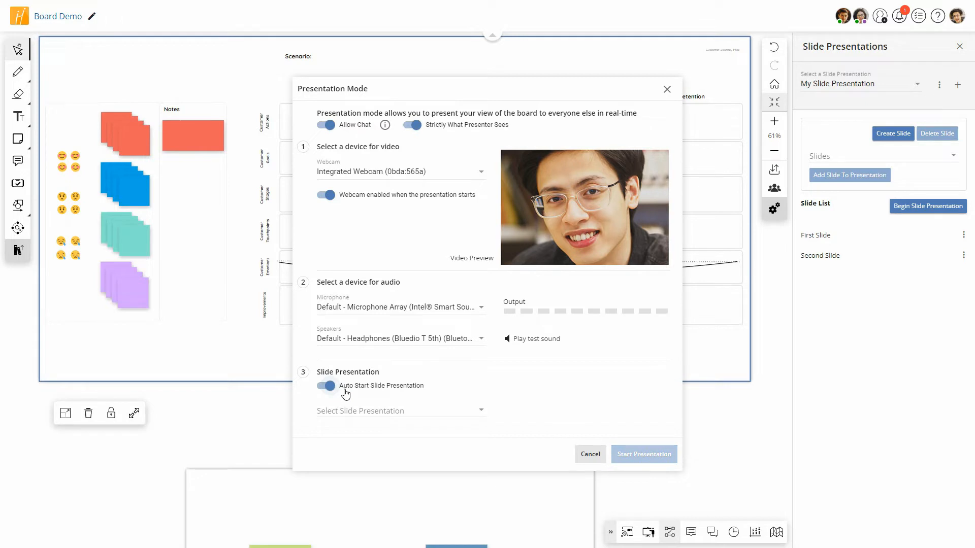
pyautogui.click(390, 410)
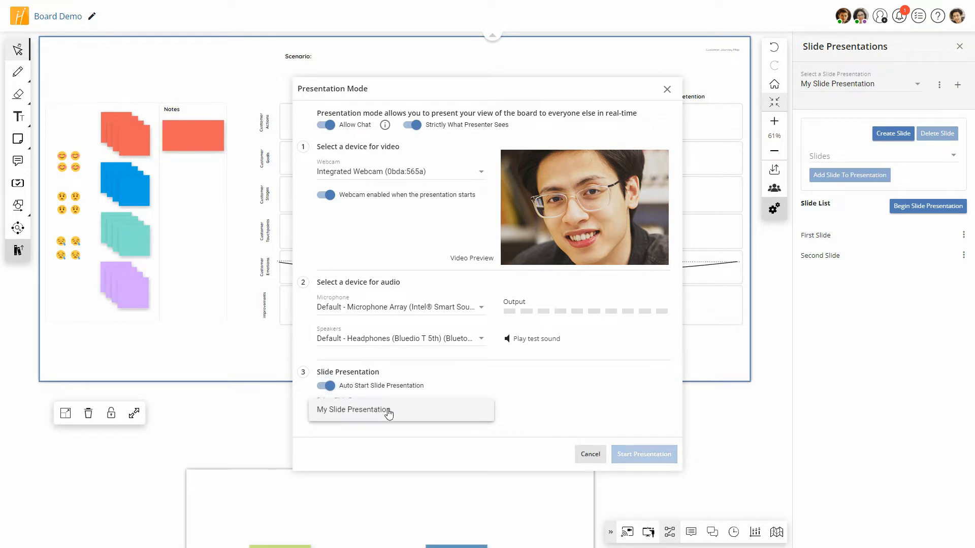
pyautogui.click(387, 410)
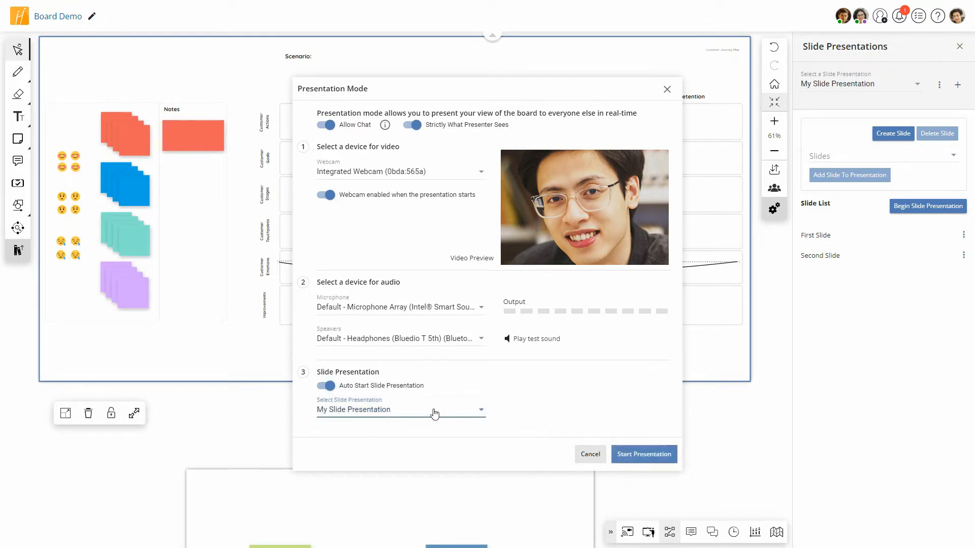
pyautogui.click(643, 453)
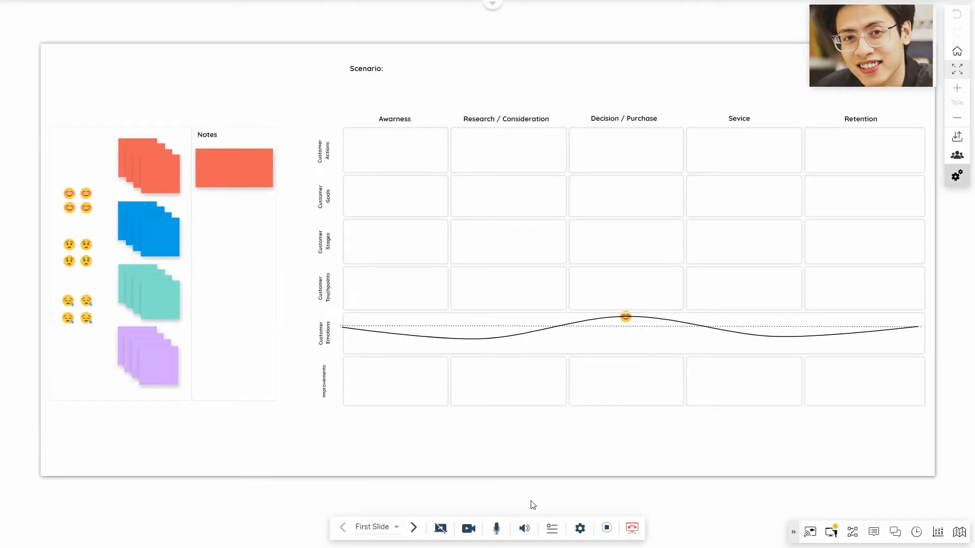
# - Present the Second Slide, return to the First Slide, and end the presentation
pyautogui.click(386, 529)
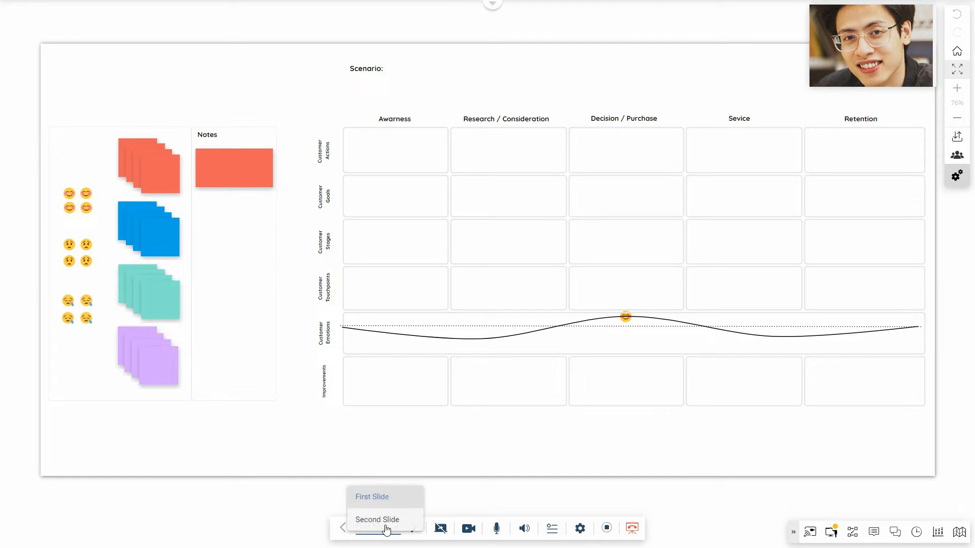
pyautogui.click(387, 523)
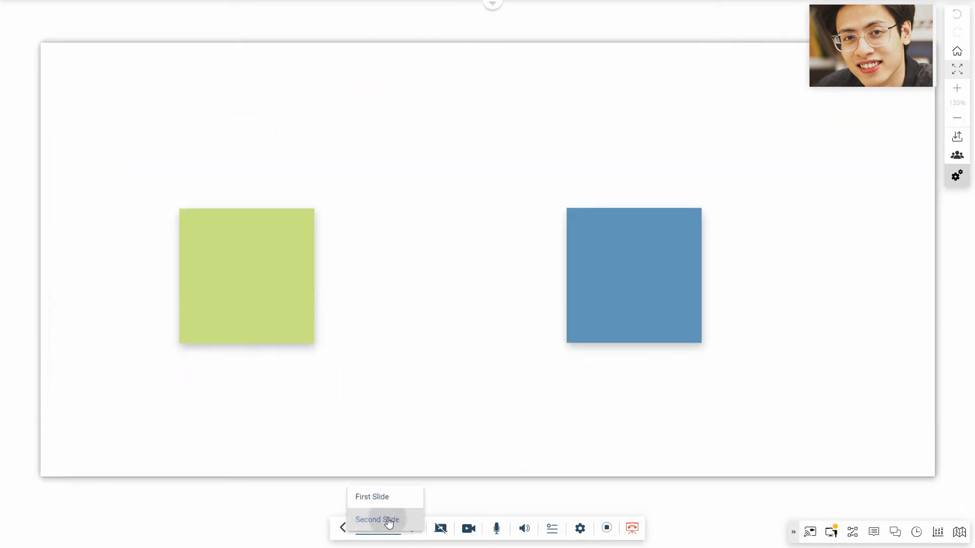
pyautogui.click(343, 528)
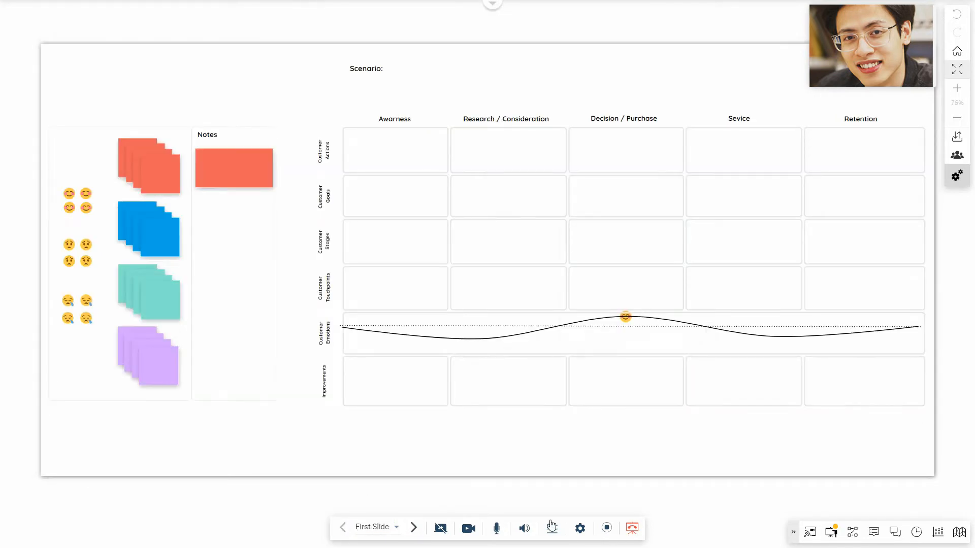
pyautogui.click(631, 527)
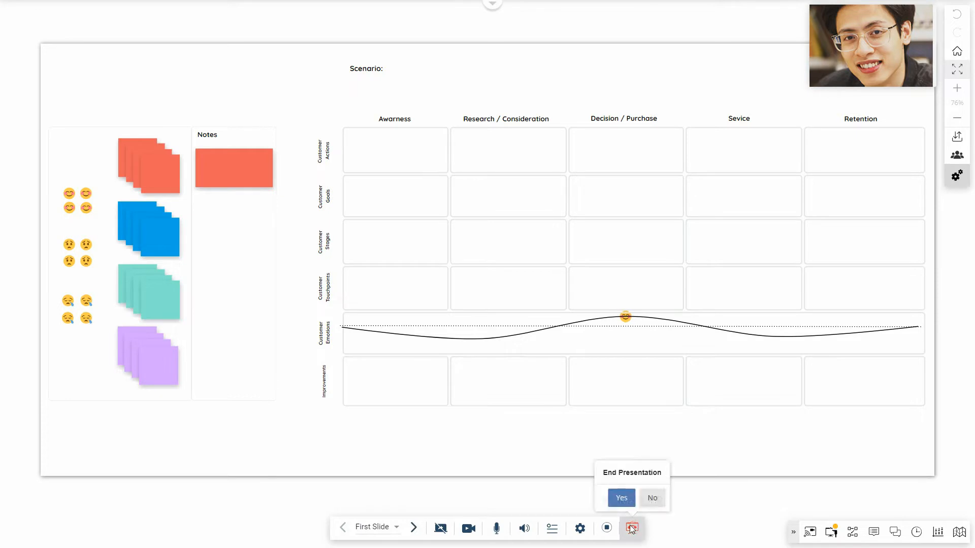
pyautogui.click(623, 499)
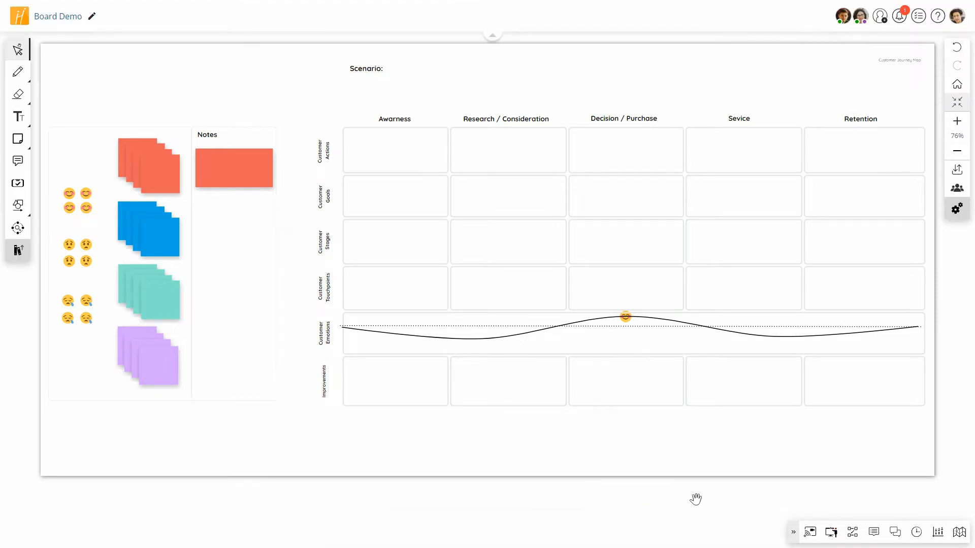
# - Review the "Collaboration Features" comment thread from the comments list and close the thread
pyautogui.click(875, 532)
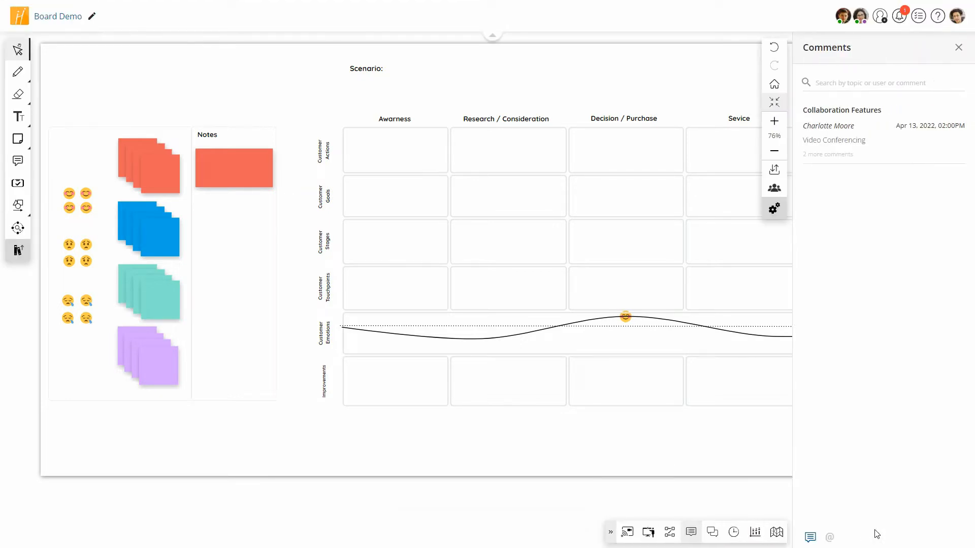
pyautogui.click(849, 113)
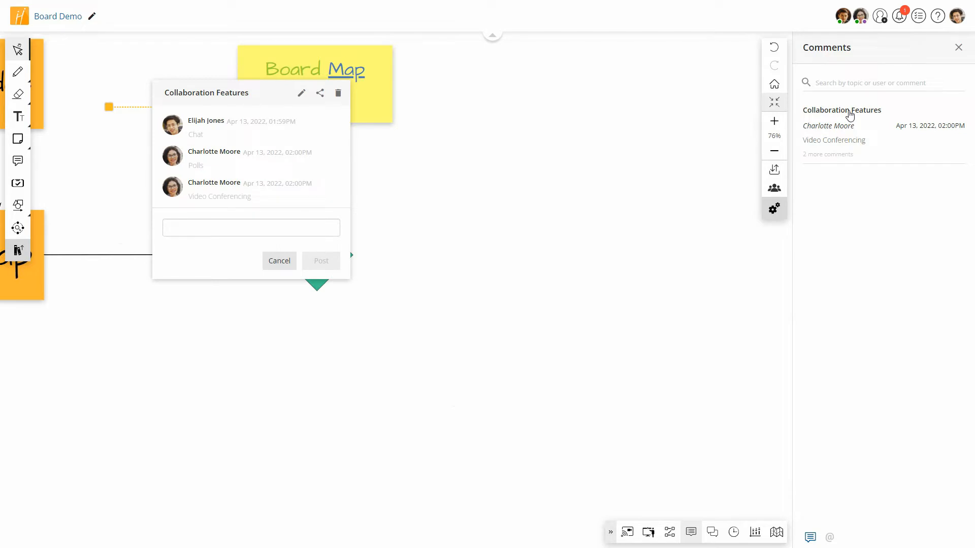
pyautogui.click(690, 224)
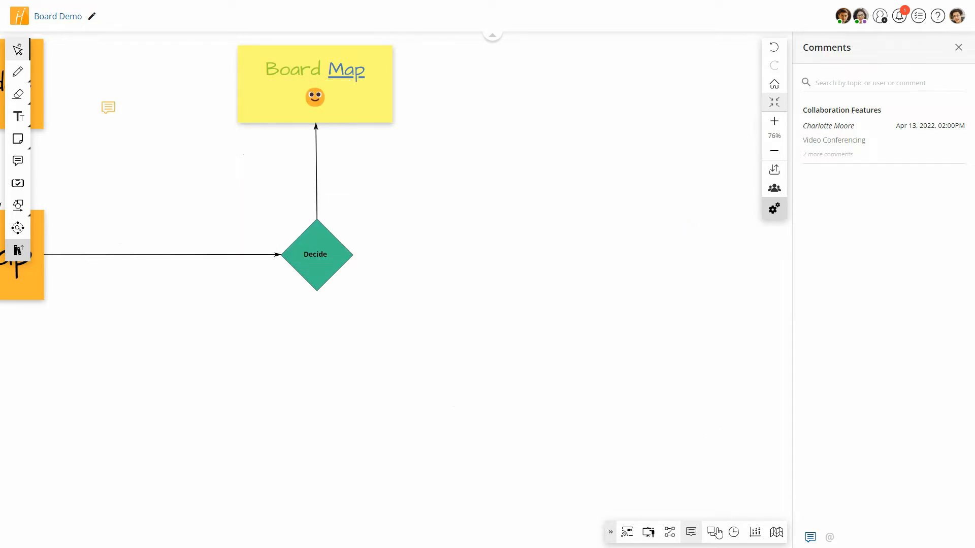
# - Send the chat message "Hi everyone, welcome to the demo!" to the board and close the chat
pyautogui.click(712, 532)
pyautogui.click(834, 512)
pyautogui.write('Hi everyon')
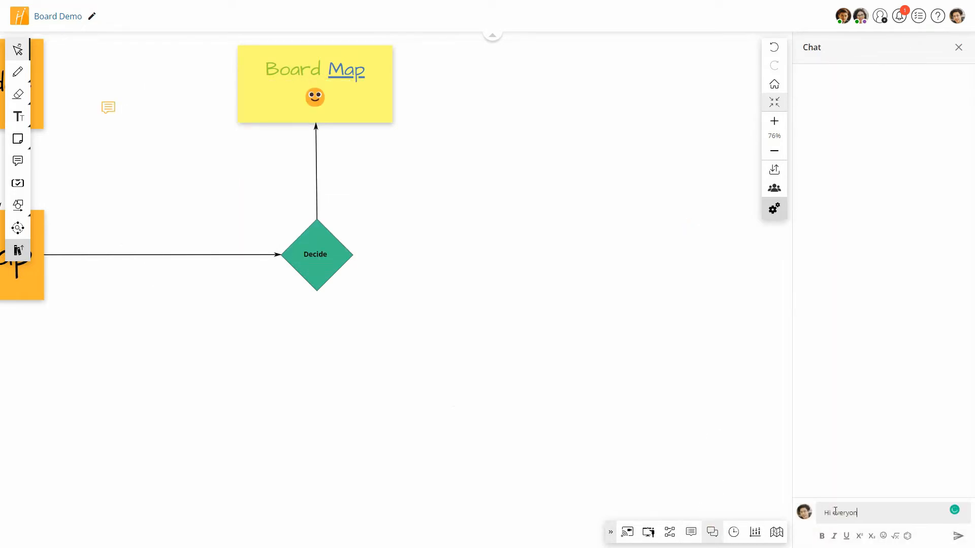
pyautogui.write('e, welcome to the demo!')
pyautogui.press('Return')
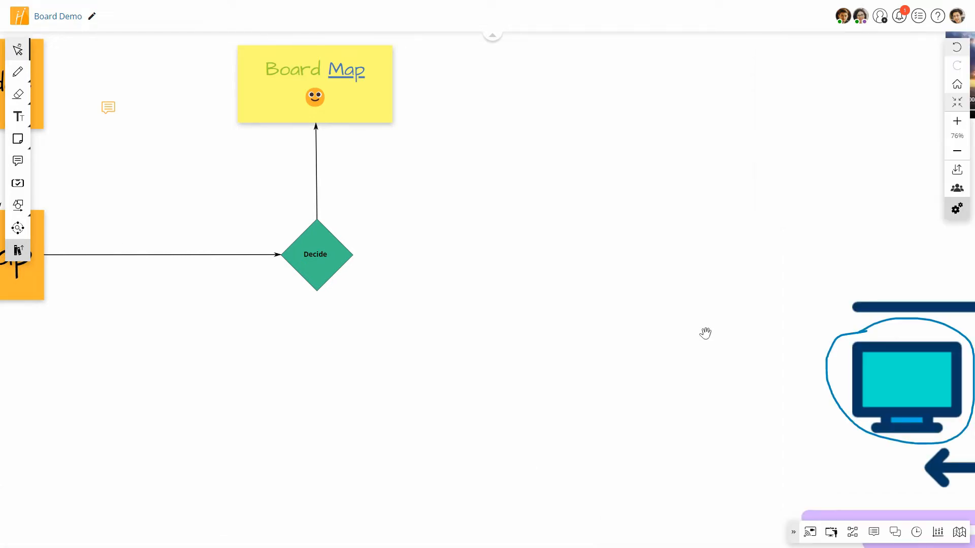
pyautogui.click(958, 47)
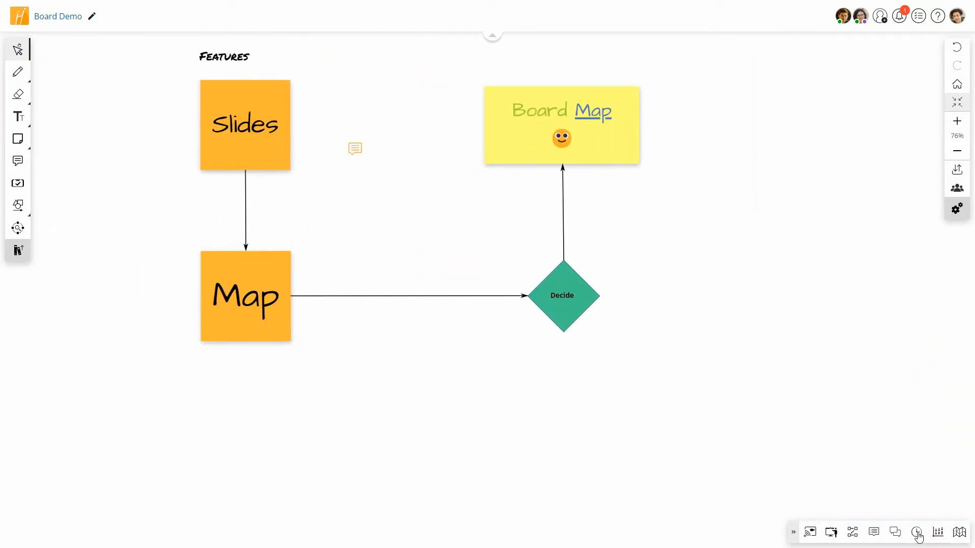
# - Start a 5-minute task timer with the description "Decision T"
pyautogui.click(917, 532)
pyautogui.click(691, 468)
pyautogui.write('Decision T')
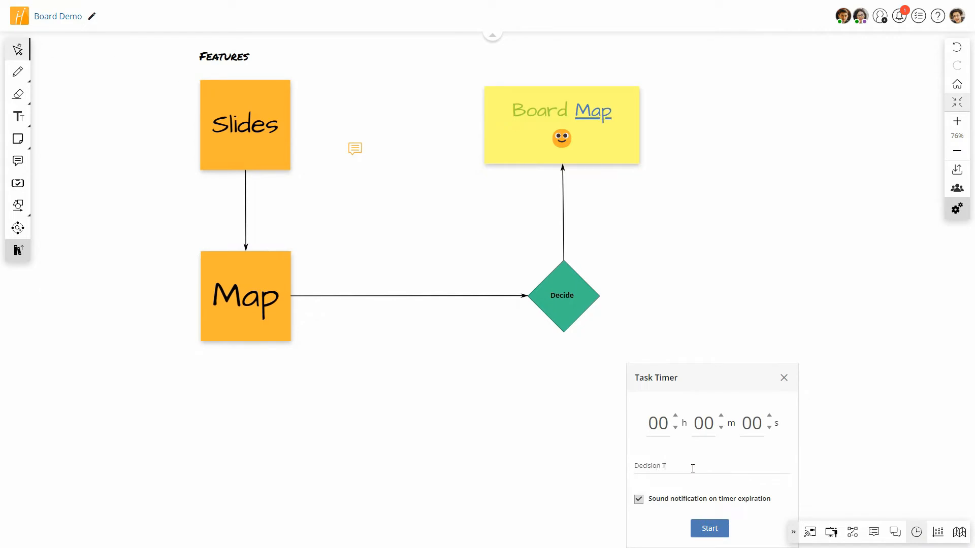
pyautogui.click(721, 415)
pyautogui.click(721, 415)
pyautogui.click(721, 415)
pyautogui.click(721, 416)
pyautogui.click(721, 415)
pyautogui.click(710, 529)
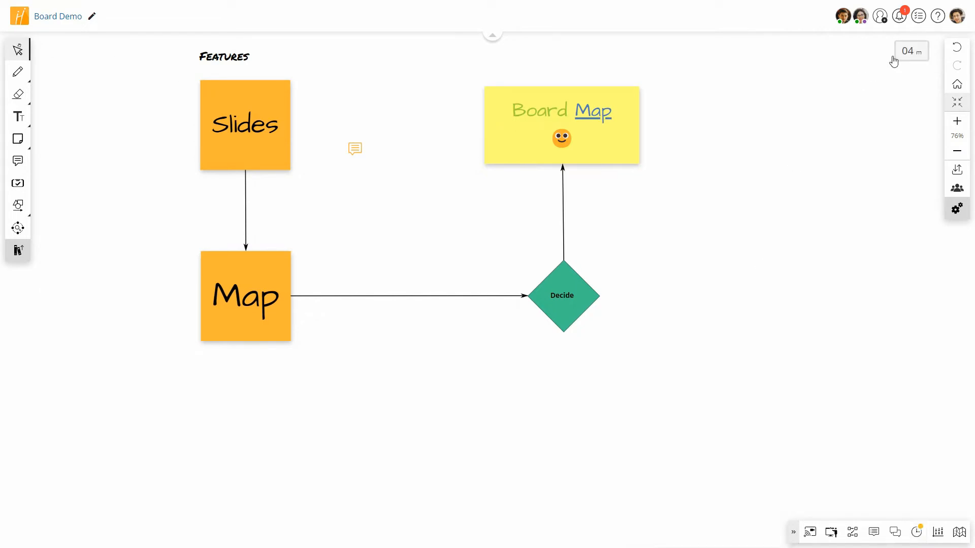
# - Create a new poll named "Planets" with the question "What is your favorite planet"
pyautogui.click(938, 533)
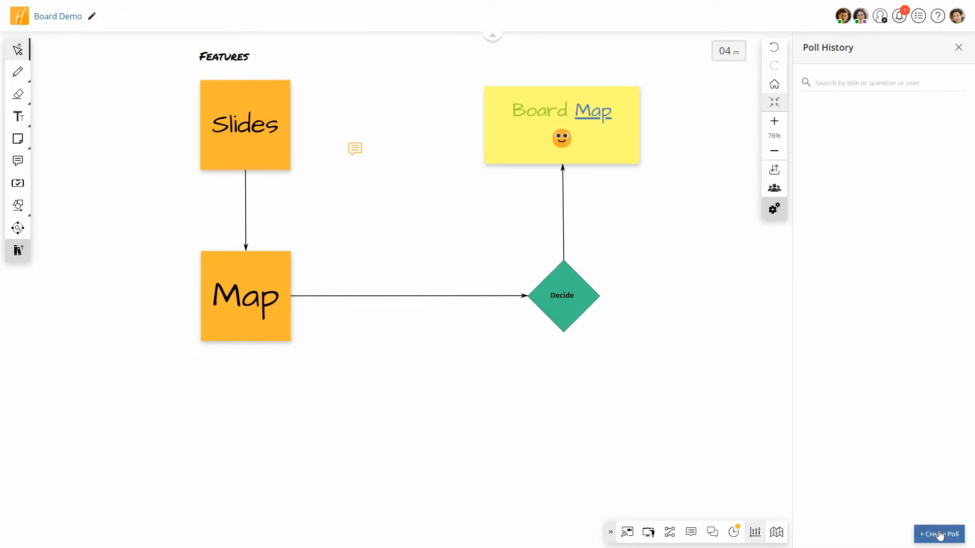
pyautogui.click(939, 534)
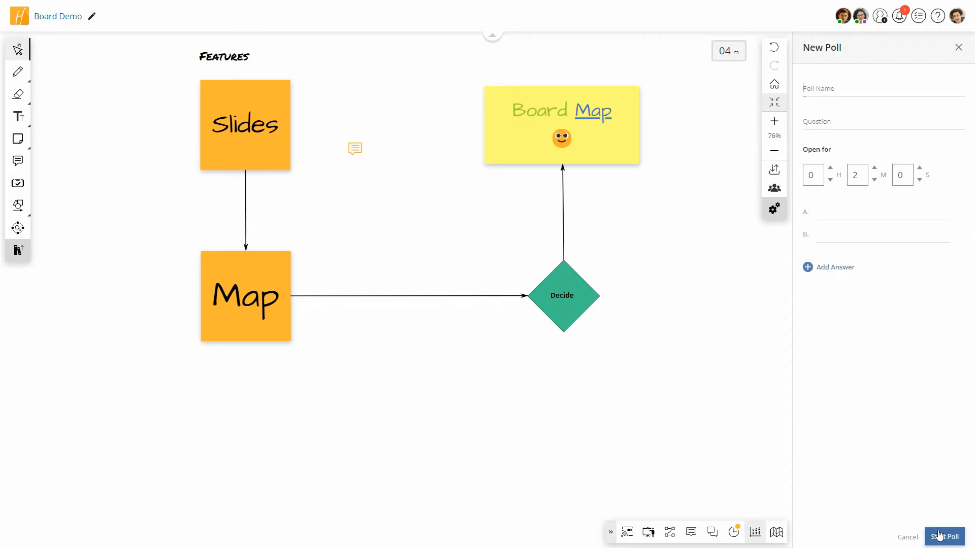
pyautogui.write('Planets')
pyautogui.press('Tab')
pyautogui.write('W')
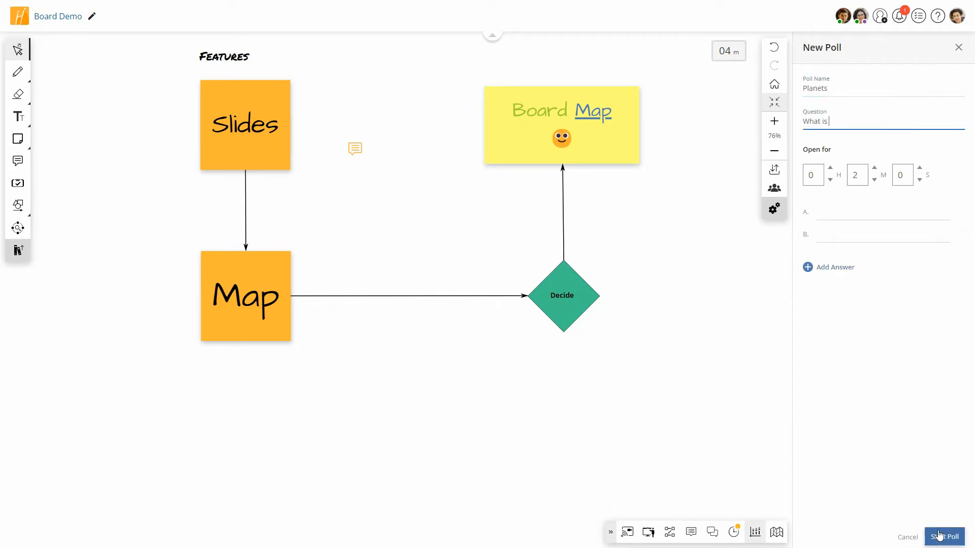
pyautogui.write('net')
pyautogui.press('Tab')
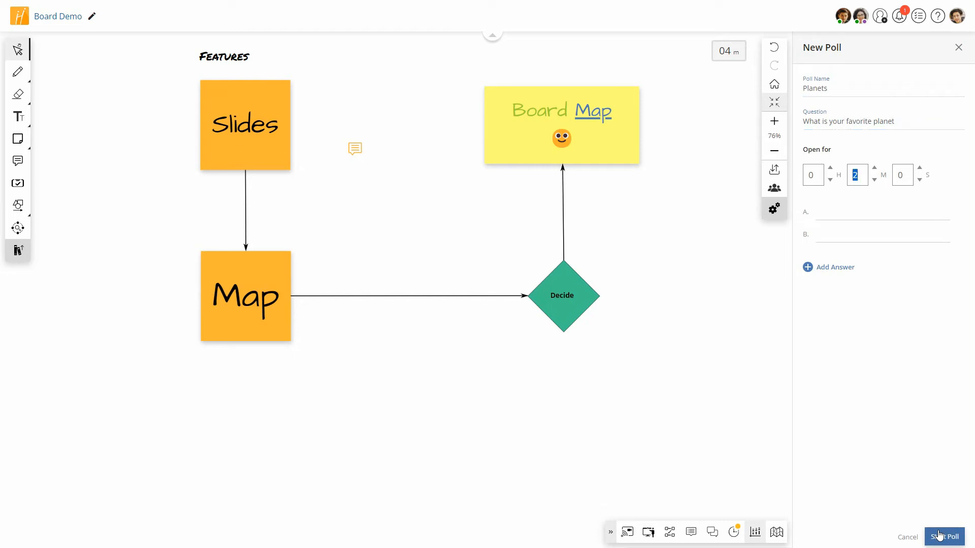
# - Give the poll the answers "Merury", "Venus" and "Mars", and start it
pyautogui.click(846, 215)
pyautogui.write('Merury')
pyautogui.click(827, 267)
pyautogui.write('Mars')
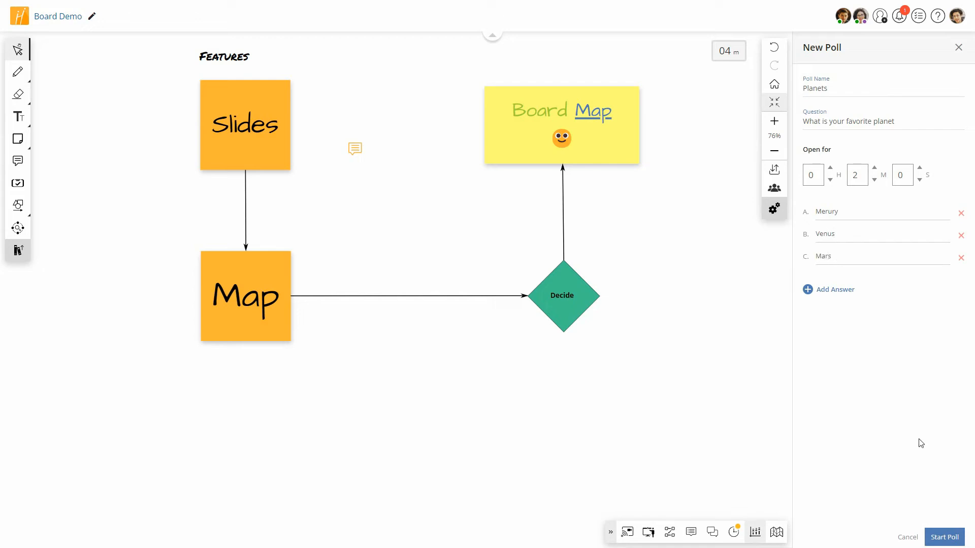
pyautogui.click(944, 537)
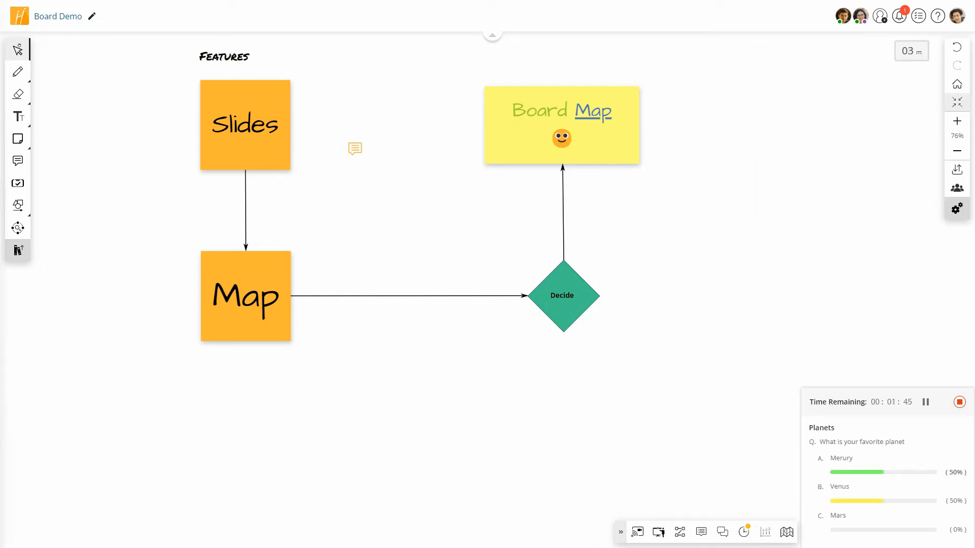
# - Stop the running Planets poll, close its results and open the poll history
pyautogui.click(959, 402)
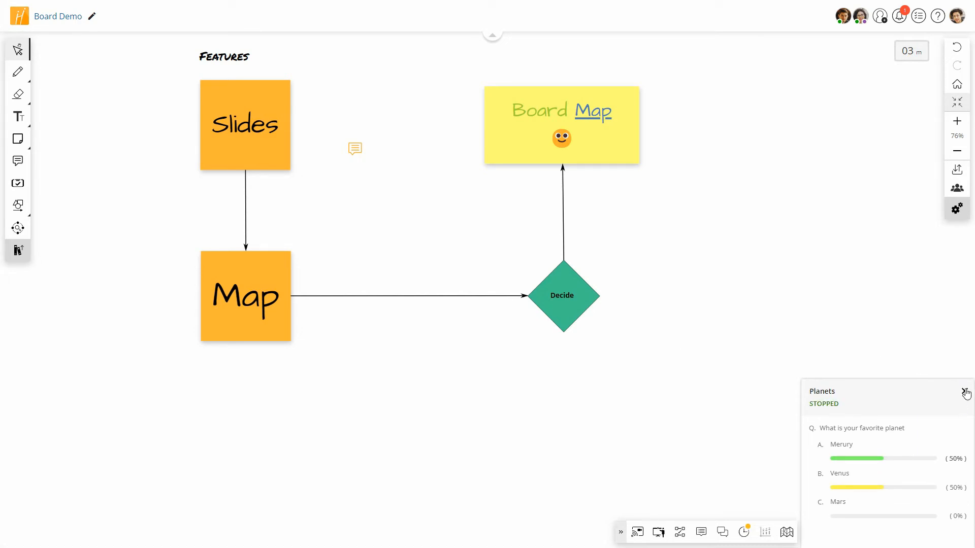
pyautogui.click(964, 392)
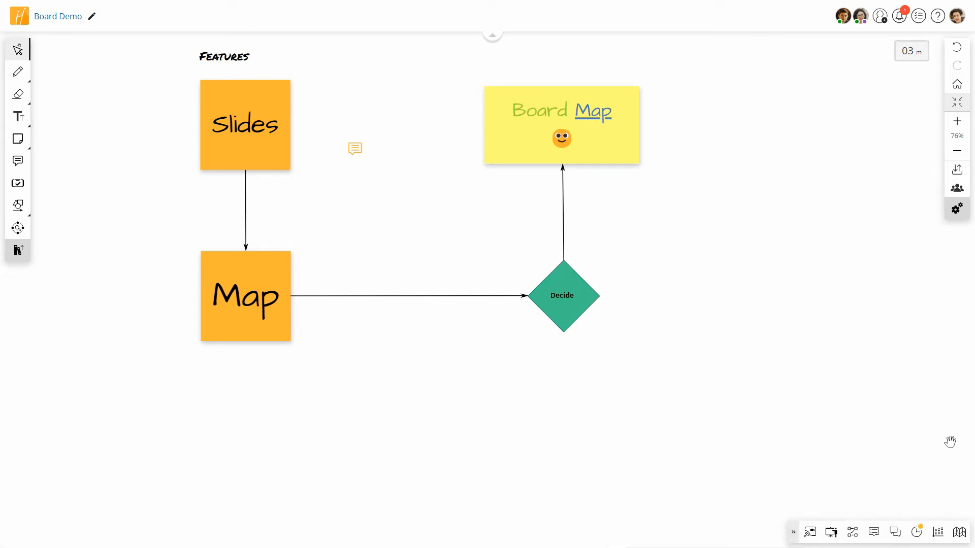
pyautogui.click(940, 532)
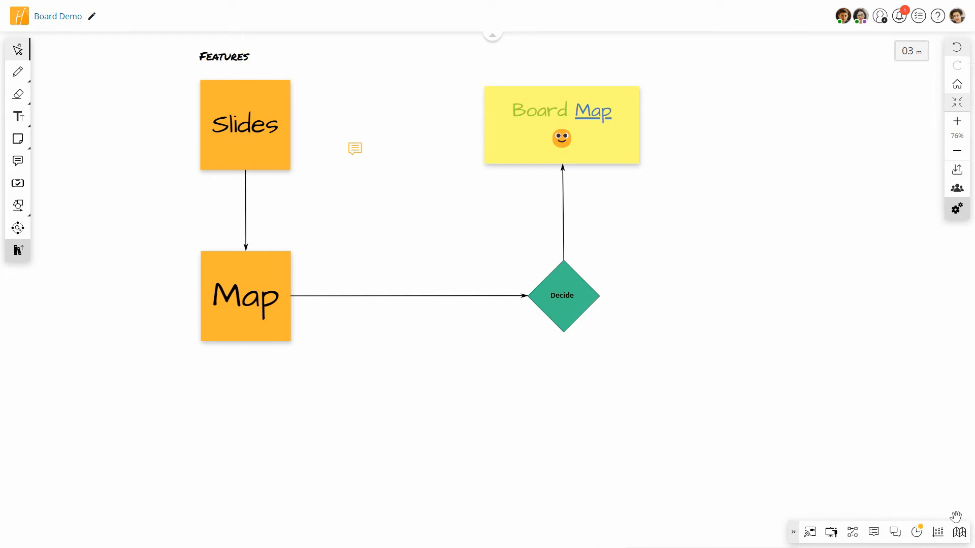
# - Show the board map and use it to visit other board areas, ending at the empty area in the board's lower-right corner
pyautogui.click(959, 531)
pyautogui.click(878, 479)
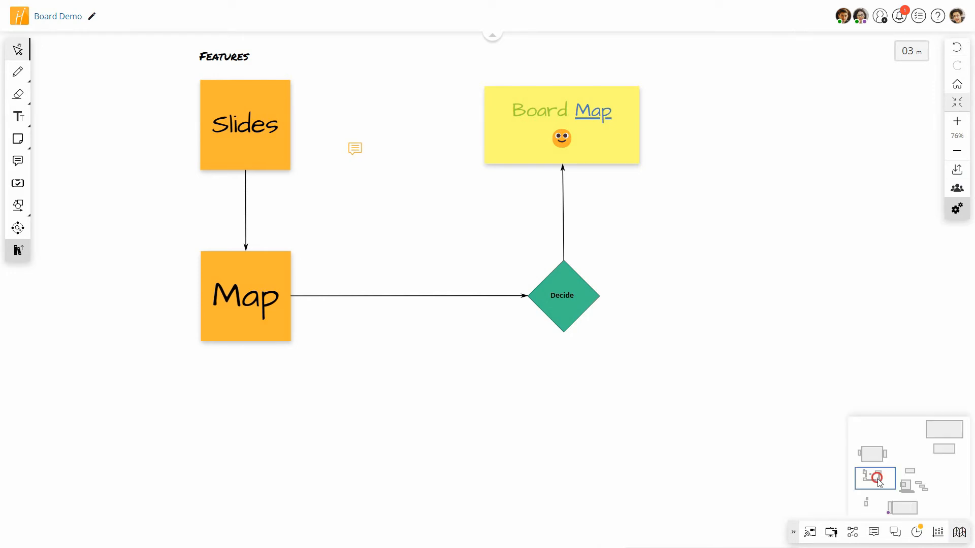
pyautogui.click(873, 454)
pyautogui.click(948, 432)
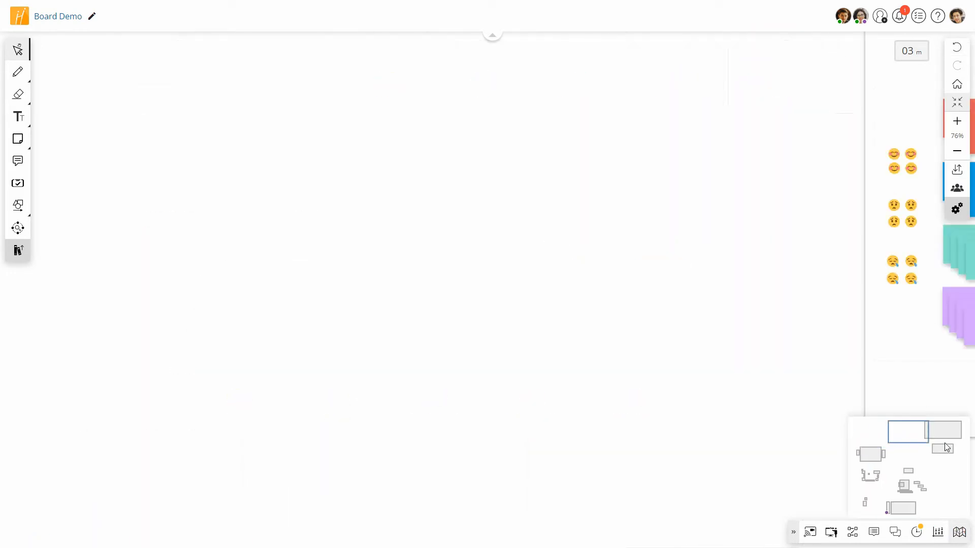
pyautogui.moveTo(945, 443); pyautogui.dragTo(942, 499)
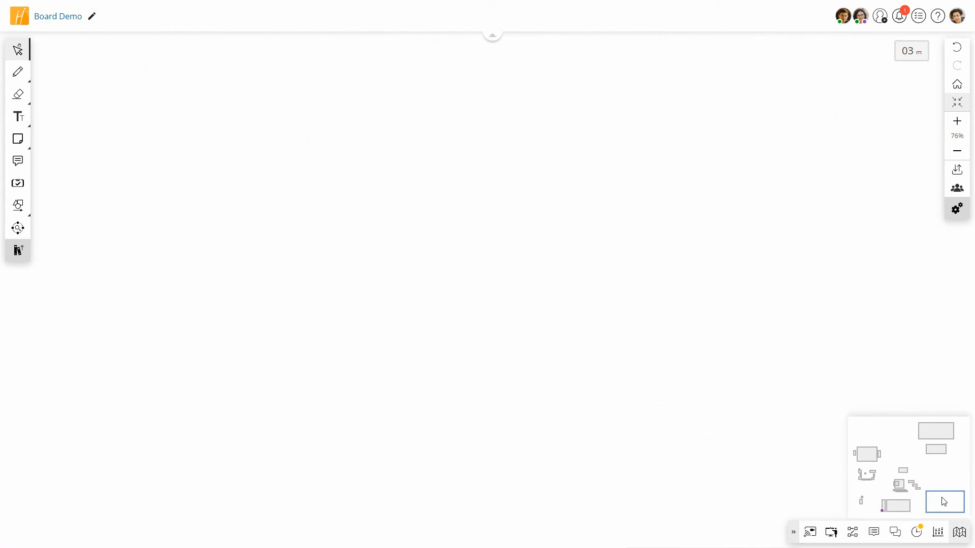
# - Add a green sticky note reading "Let's Create" to the empty area, zoom to fit it and deselect it
pyautogui.click(18, 139)
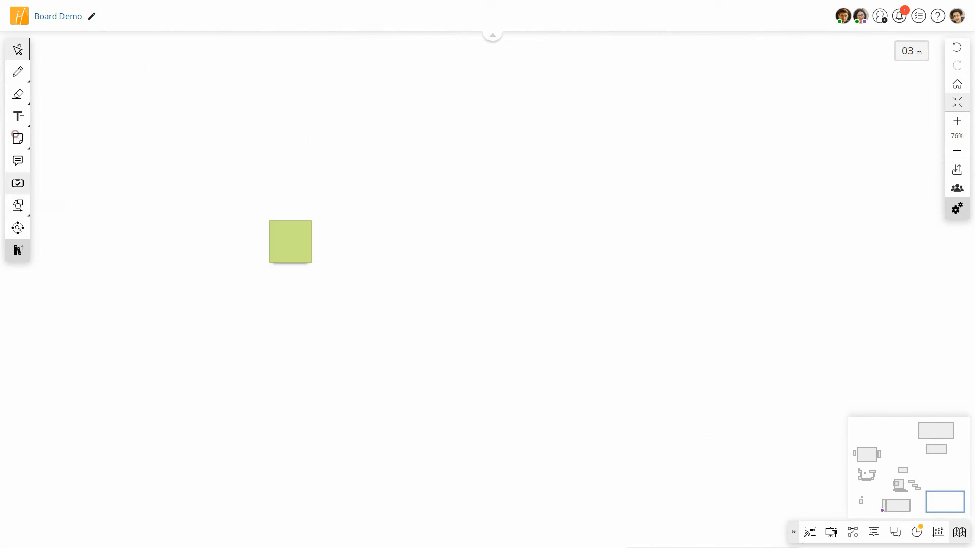
pyautogui.click(393, 251)
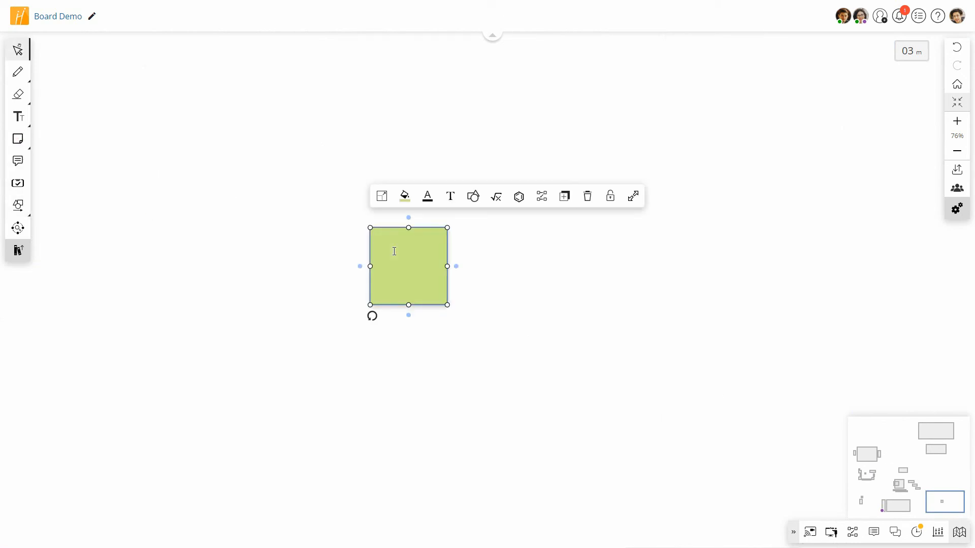
pyautogui.write("Let's Create")
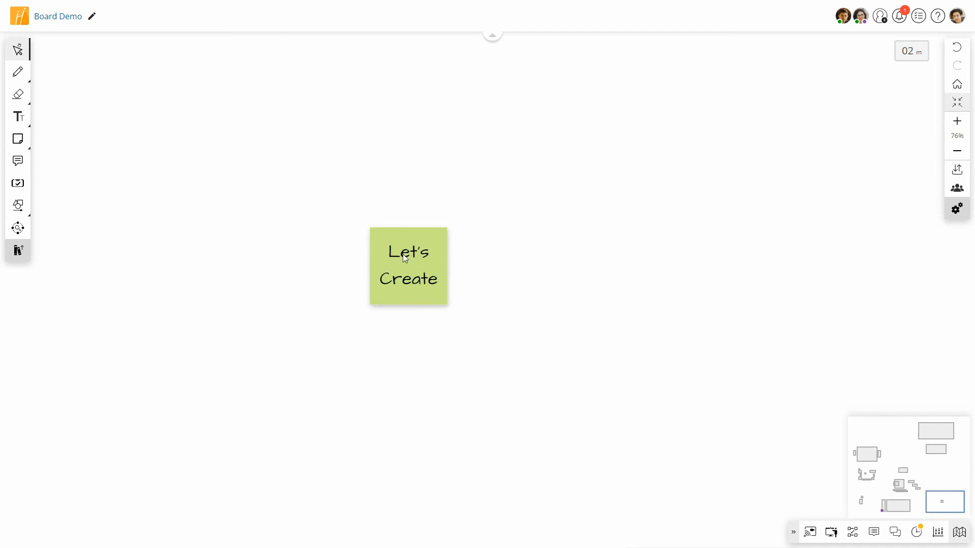
pyautogui.press('Escape')
pyautogui.click(633, 193)
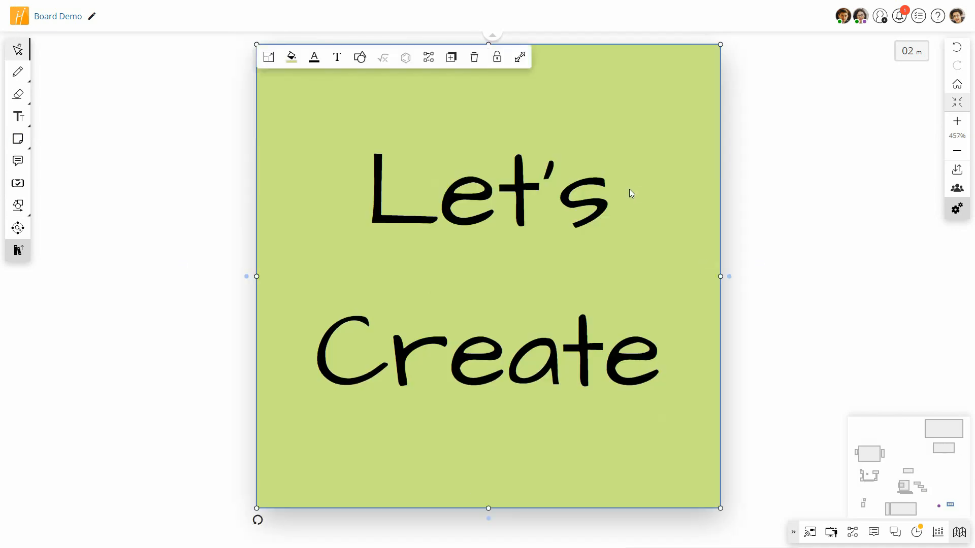
pyautogui.click(785, 266)
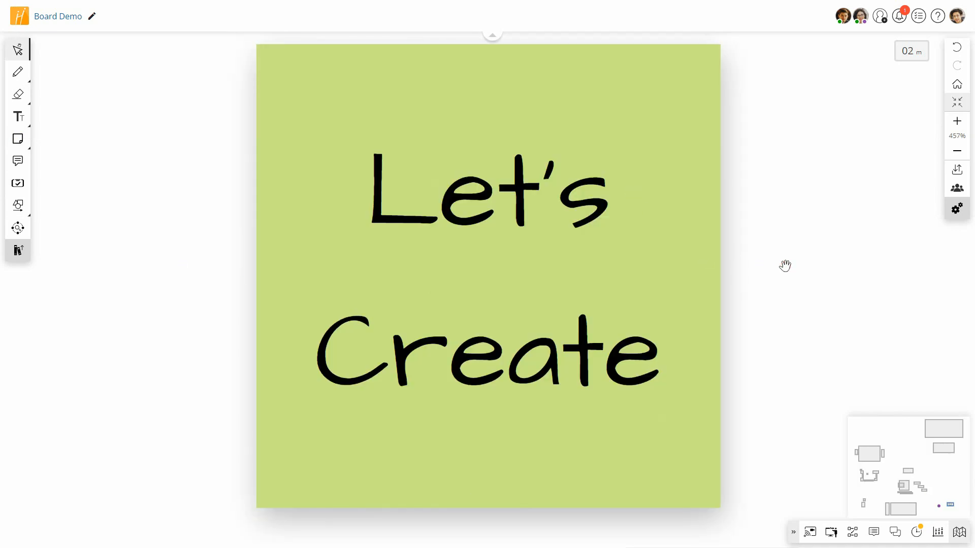